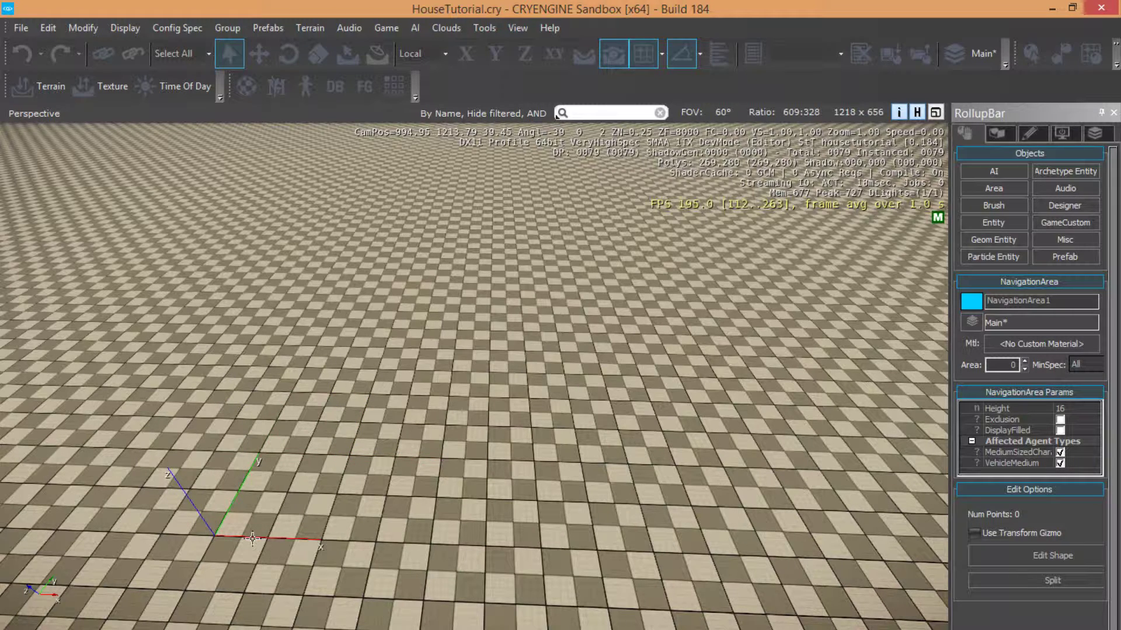
left_click(252, 538)
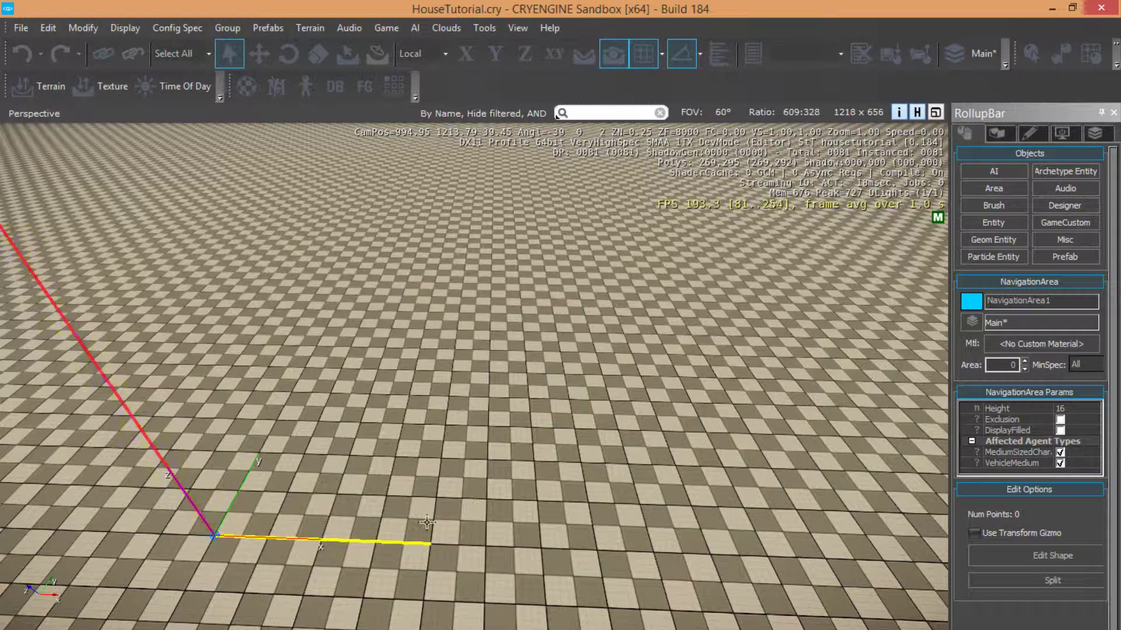
scroll(426, 523, "down", 6)
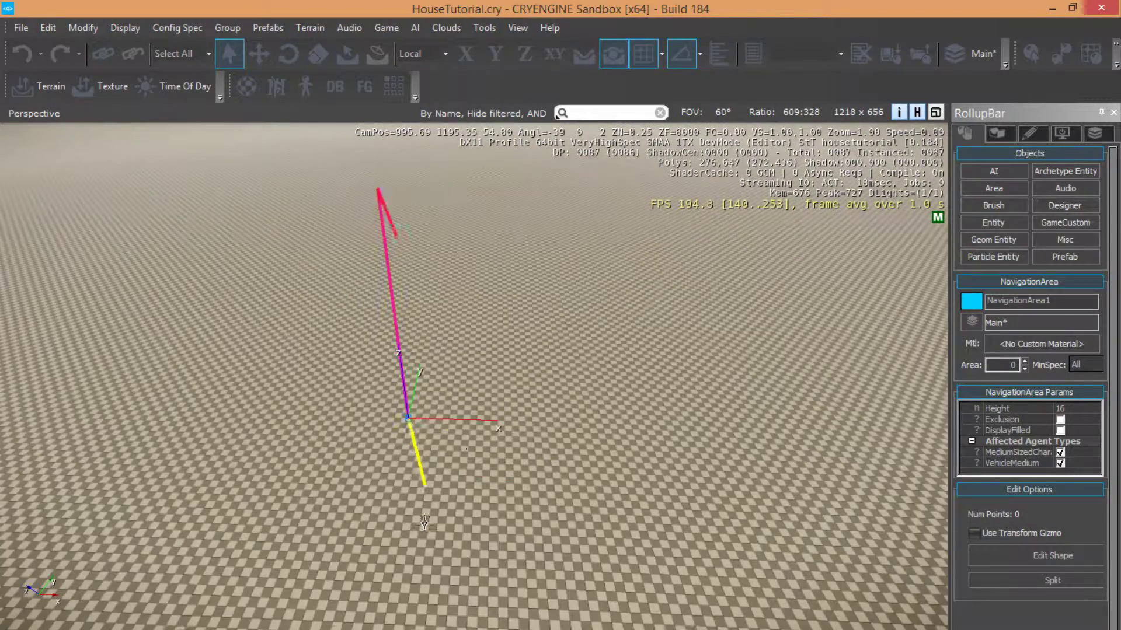
key("Escape")
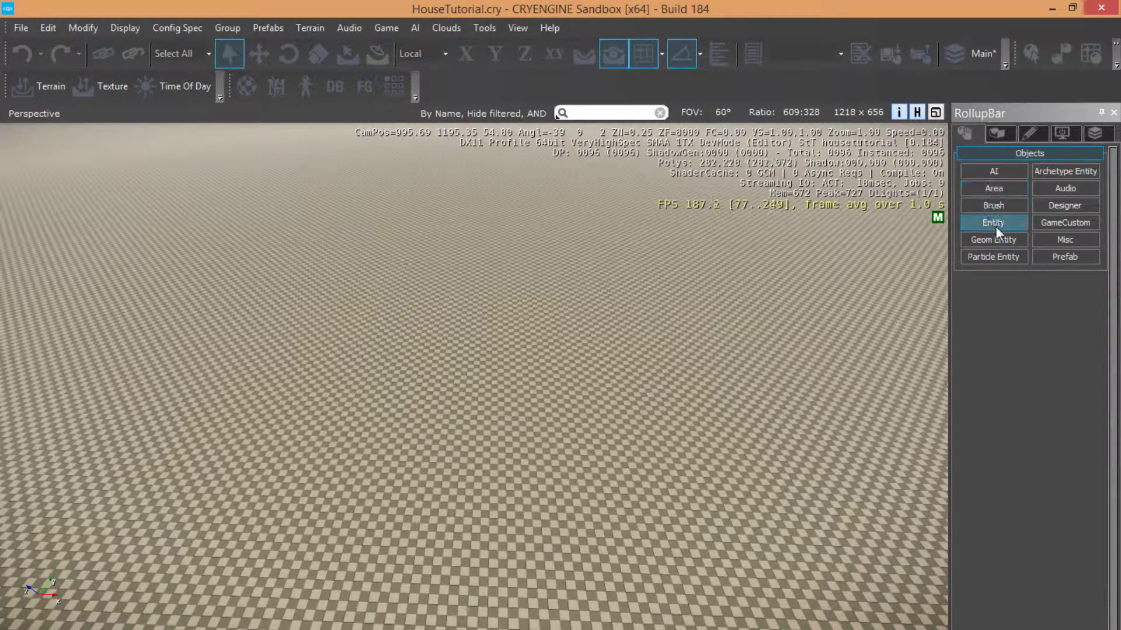
Start a Designer object with the Line tool and draw the first straight edge of the house floor outline on the terrain grid.
left_click(1063, 207)
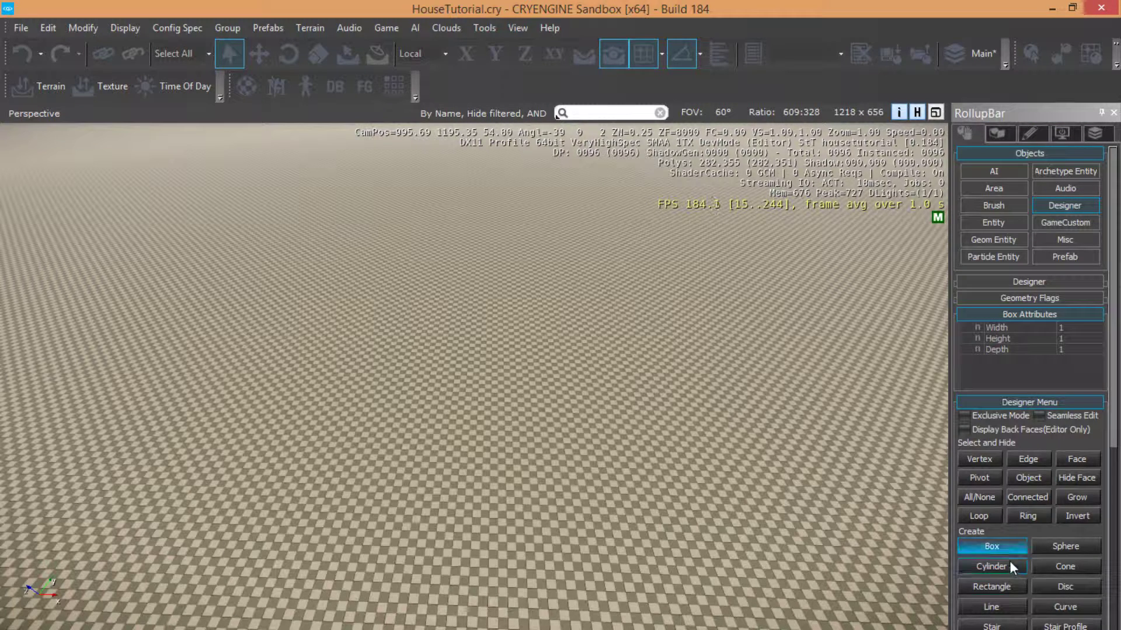
left_click_drag(1114, 441, 1113, 534)
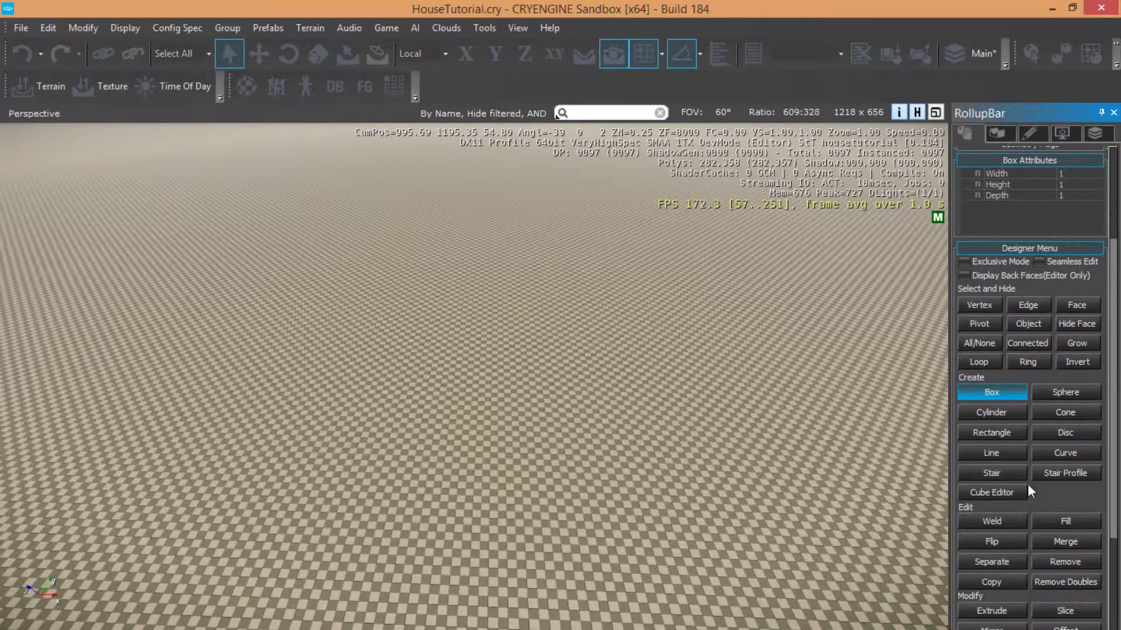
left_click(999, 454)
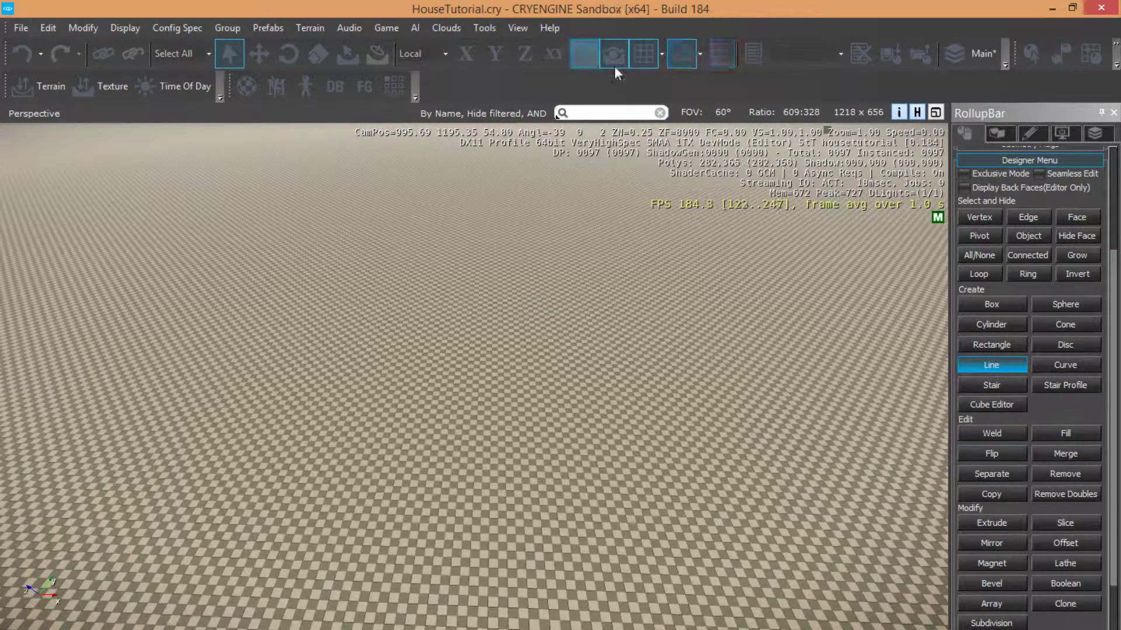
mouse_move(228, 472)
right_mouse_down()
mouse_move(263, 491)
mouse_move(244, 488)
mouse_move(242, 469)
right_mouse_up()
key("w")
key("w")
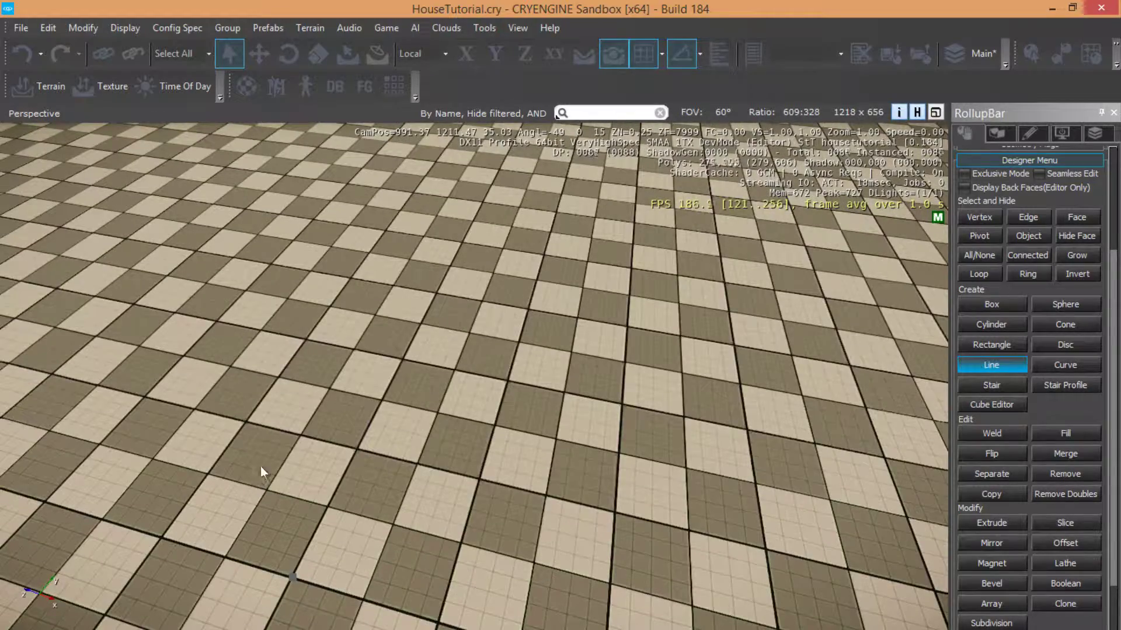
right_click_drag(175, 422, 198, 411)
scroll(233, 427, "down", 3)
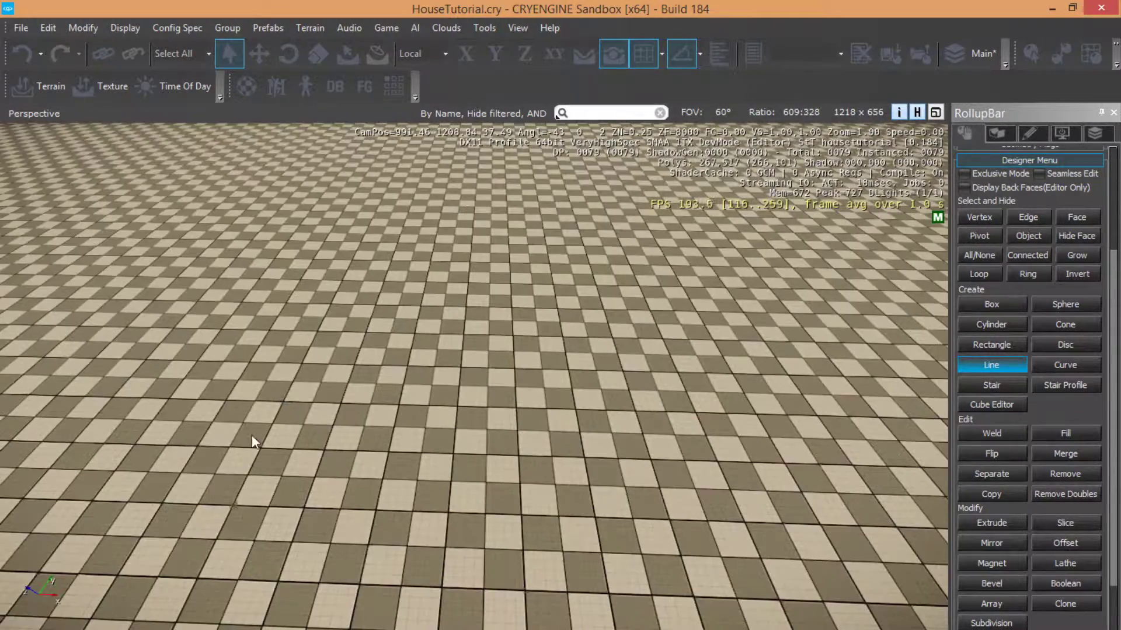
left_click(286, 402)
left_click(610, 411)
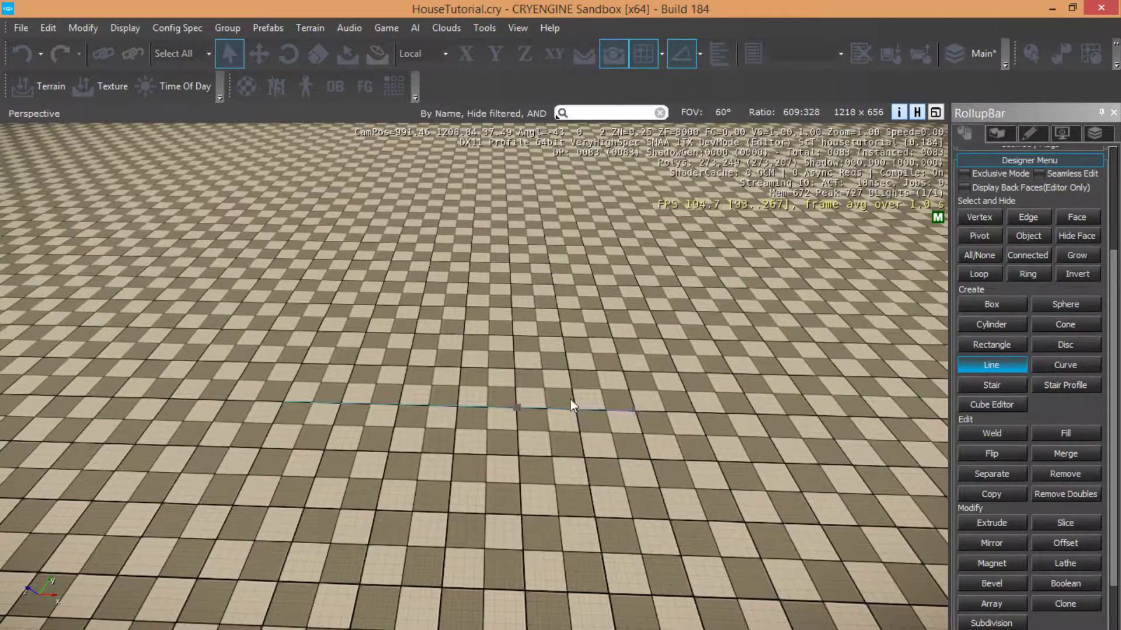
Extend the floor outline around a square corner and trace a narrow rectangular projection along the wall line.
right_click_drag(570, 398, 538, 383)
key("d")
key("Escape")
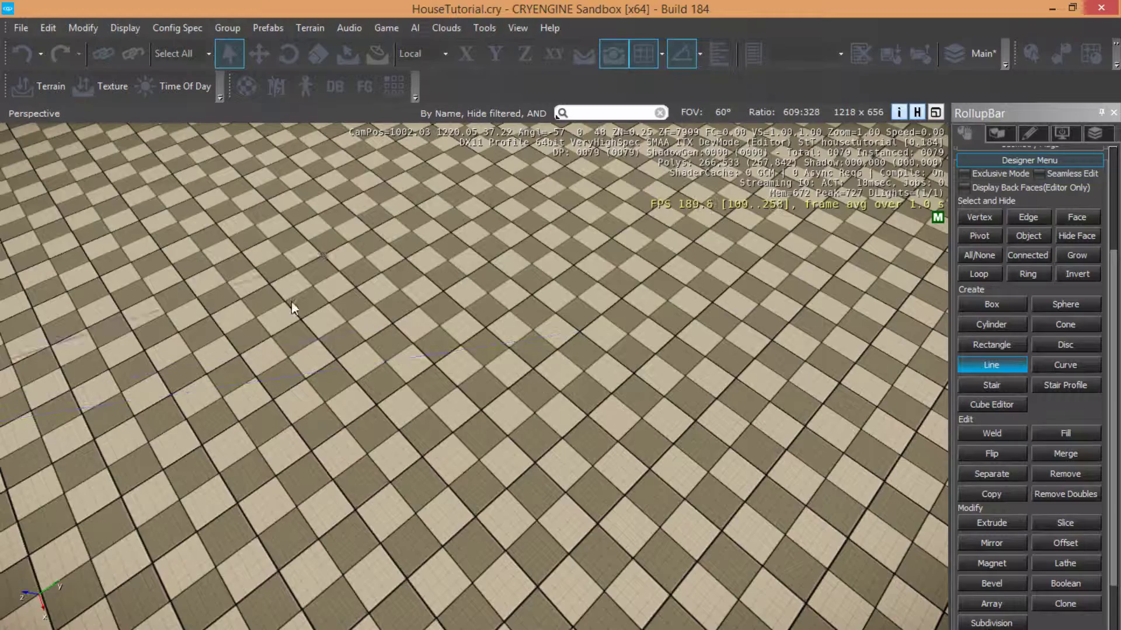
mouse_move(284, 238)
right_mouse_down()
mouse_move(323, 229)
mouse_move(282, 237)
right_mouse_up()
left_click(380, 250)
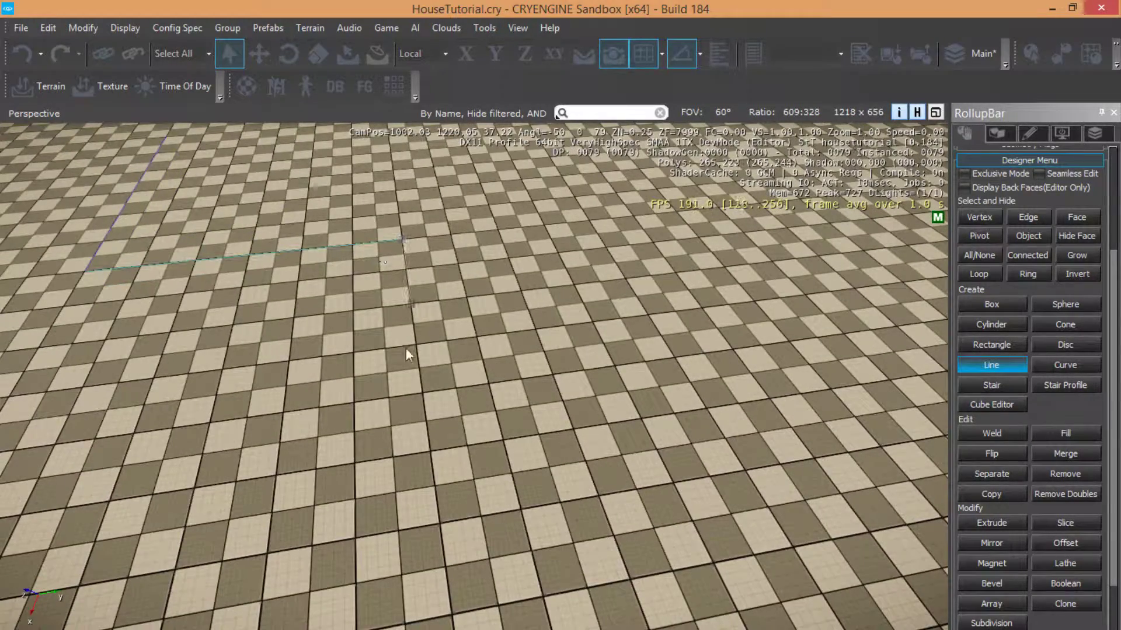
left_click(443, 517)
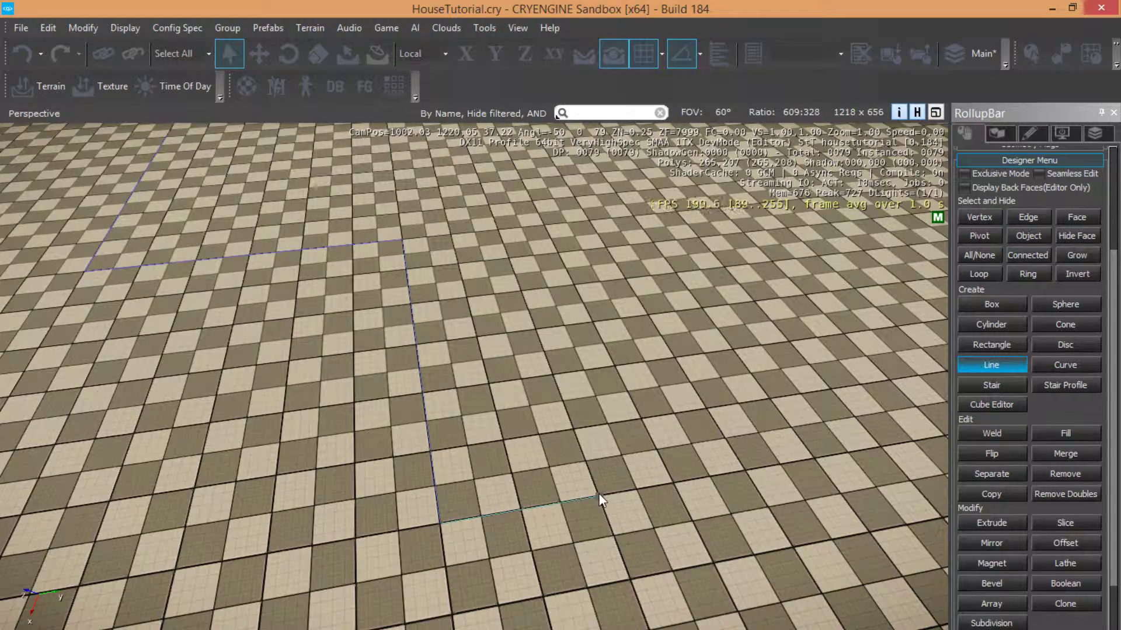
left_click(599, 495)
left_click(527, 229)
scroll(527, 229, "down", 3)
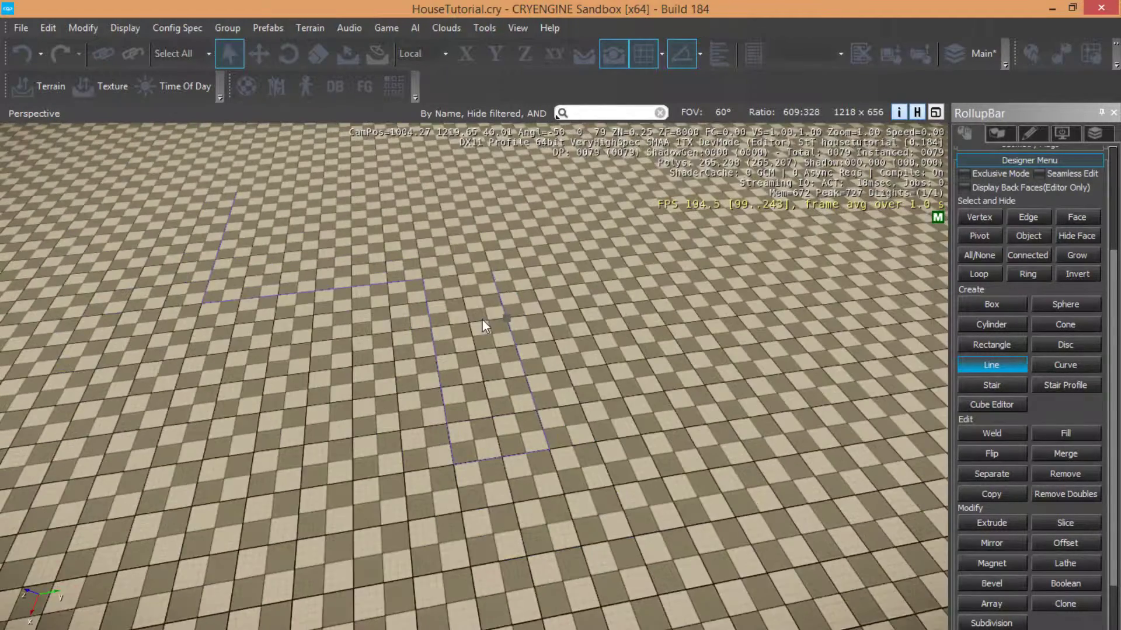
Continue the outline with a small stepped jog, a long corridor side and the short stub of the far wing.
left_click(629, 286)
left_click(614, 234)
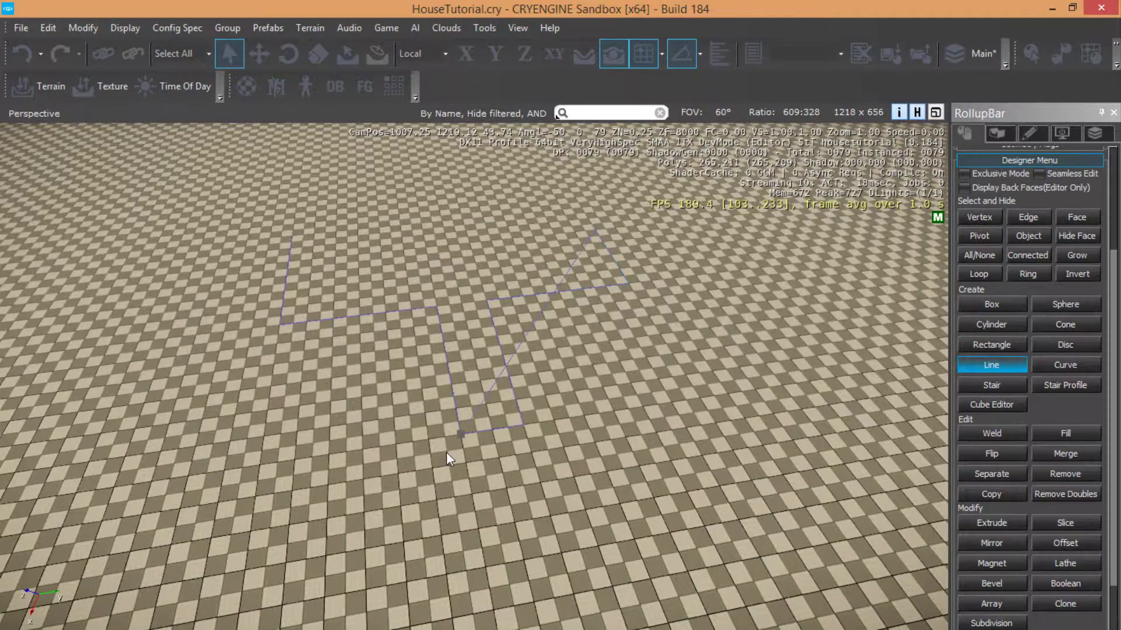
scroll(445, 452, "down", 3)
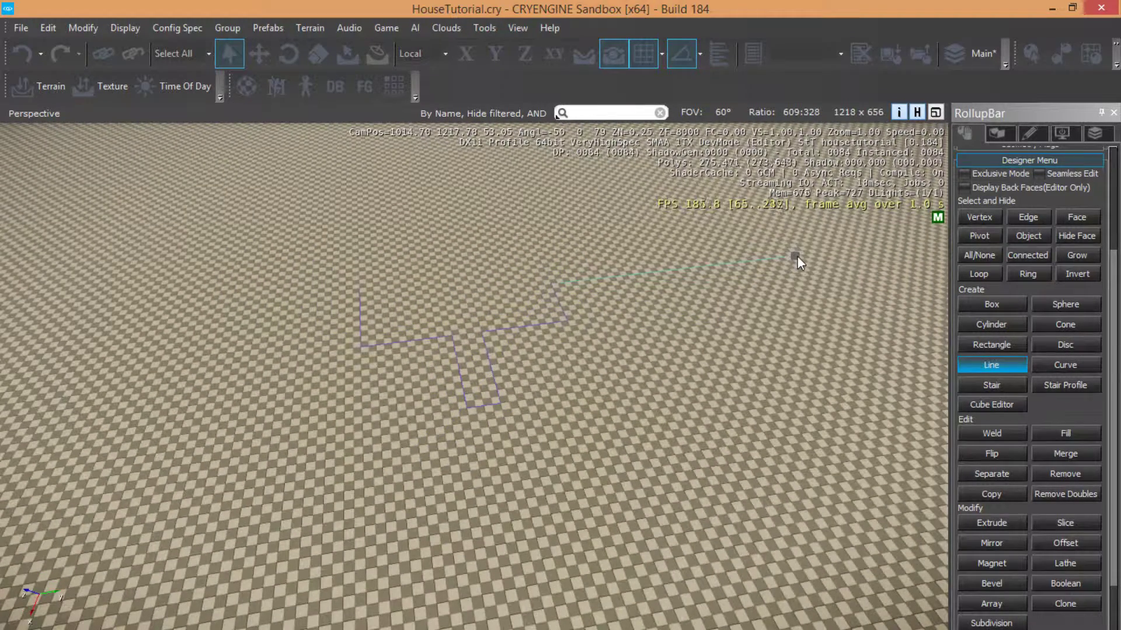
left_click(795, 256)
left_click(882, 437)
scroll(885, 436, "down", 3)
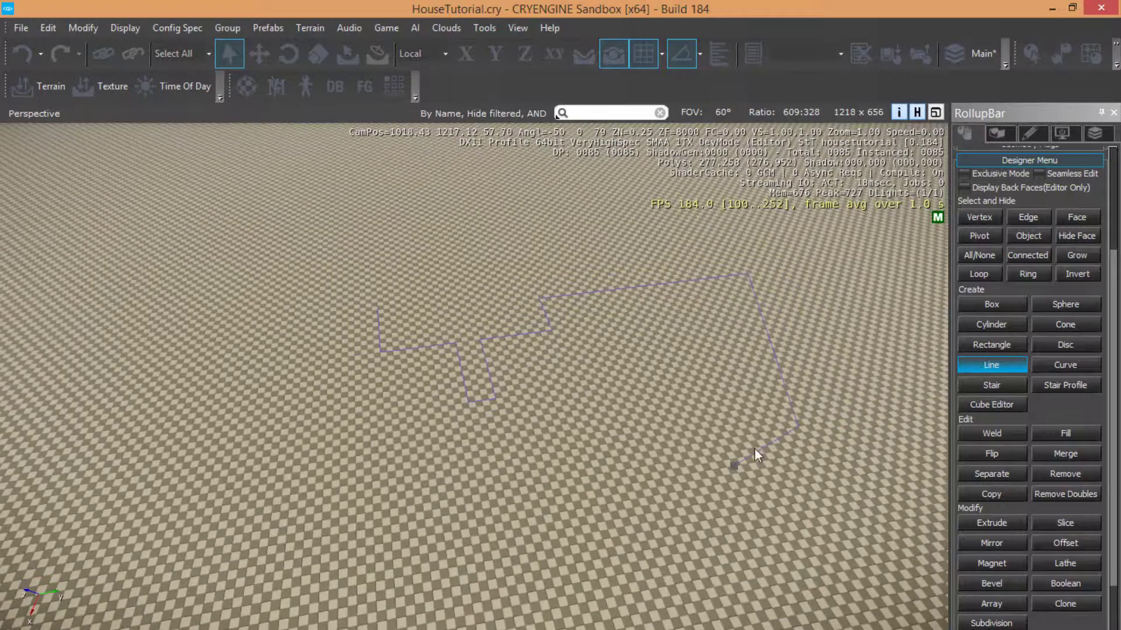
left_click(869, 415)
Draw the far wing's long outer edge across the grid and square off its end with a short edge.
mouse_move(783, 265)
right_mouse_down()
mouse_move(788, 216)
mouse_move(910, 210)
right_mouse_up()
key("w")
right_click_drag(733, 314, 748, 319)
scroll(662, 390, "down", 3)
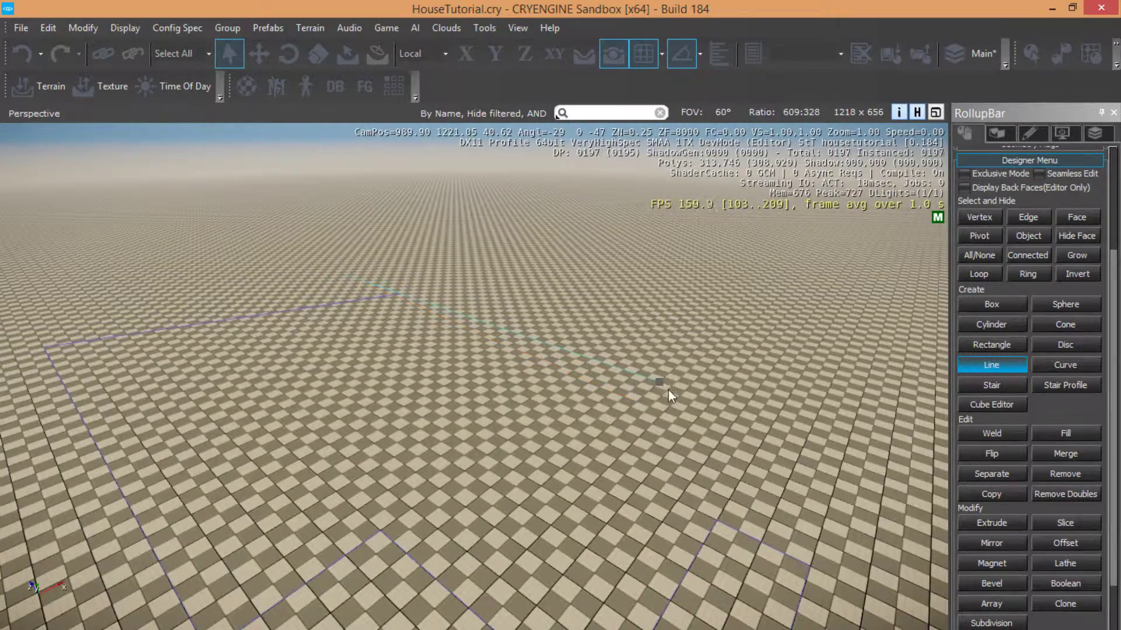
mouse_move(669, 389)
middle_mouse_down()
mouse_move(679, 390)
mouse_move(642, 388)
middle_mouse_up()
left_click(398, 525)
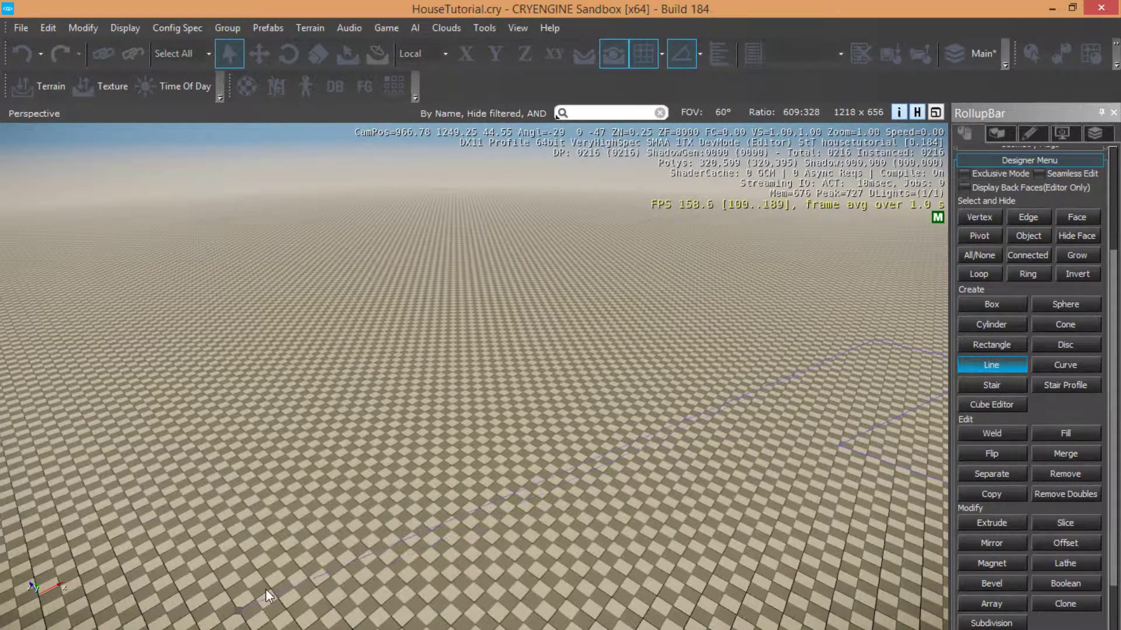
scroll(604, 447, "down", 5)
scroll(581, 453, "down", 4)
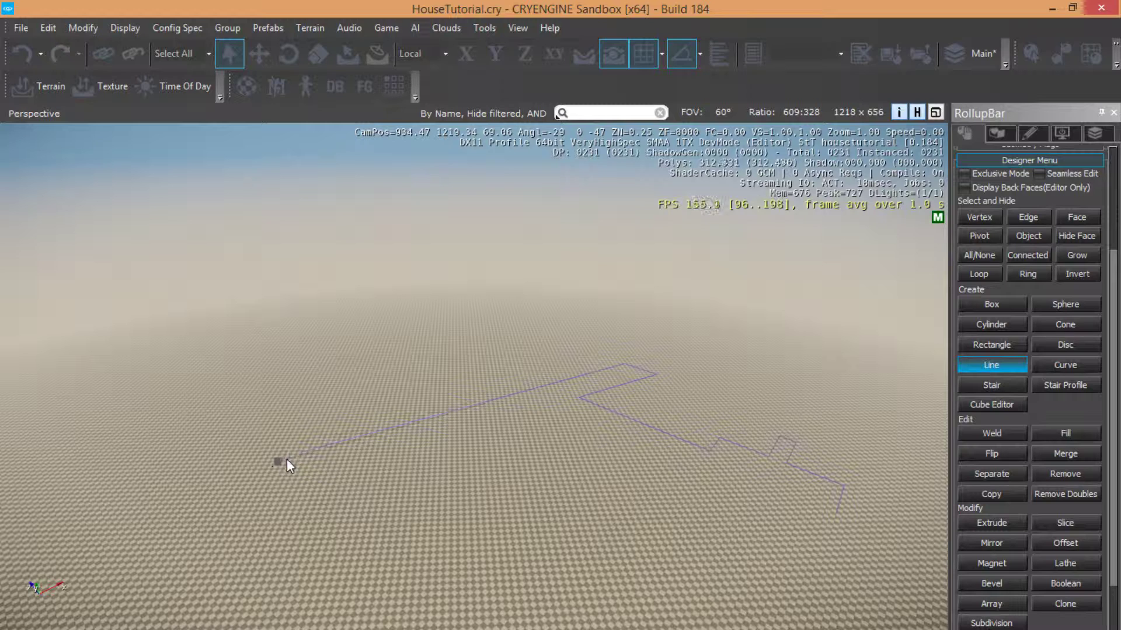
left_click(286, 460)
left_click(297, 487)
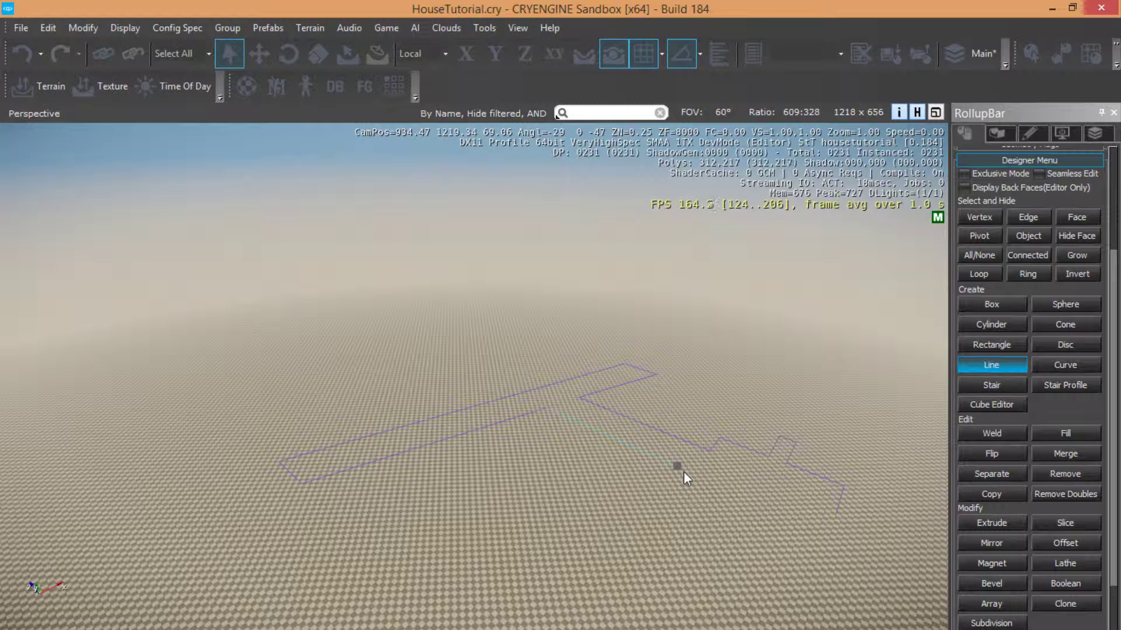
Trace the opposite corridor side and the slanted main-room walls, then close the floor outline at its starting point.
left_click(683, 472)
left_click(557, 554)
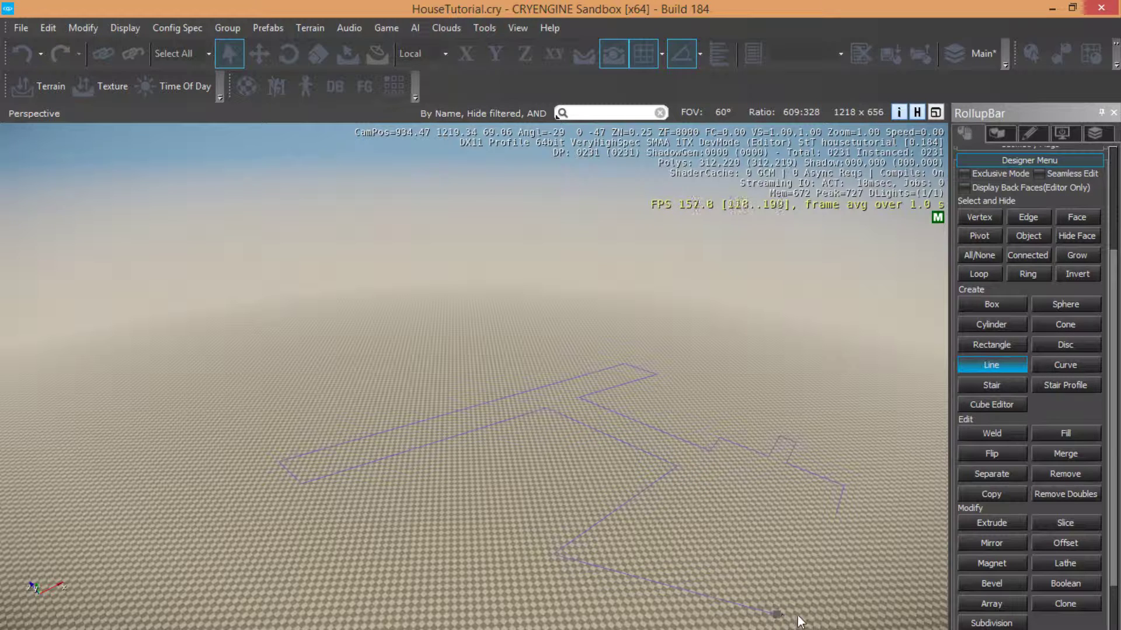
scroll(551, 554, "down", 2)
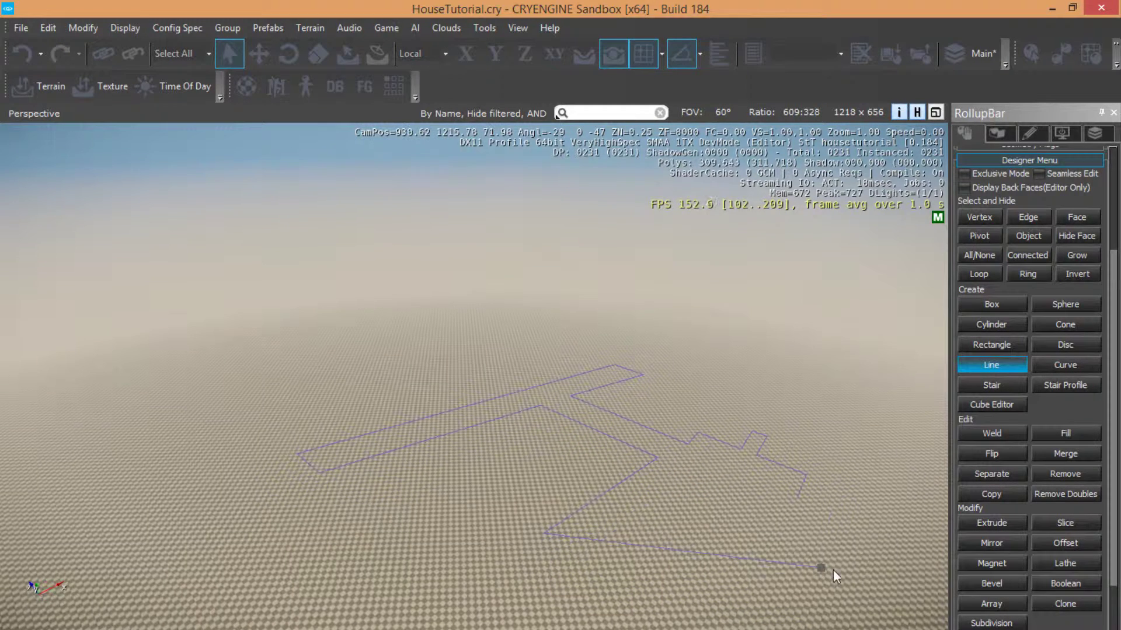
left_click(887, 525)
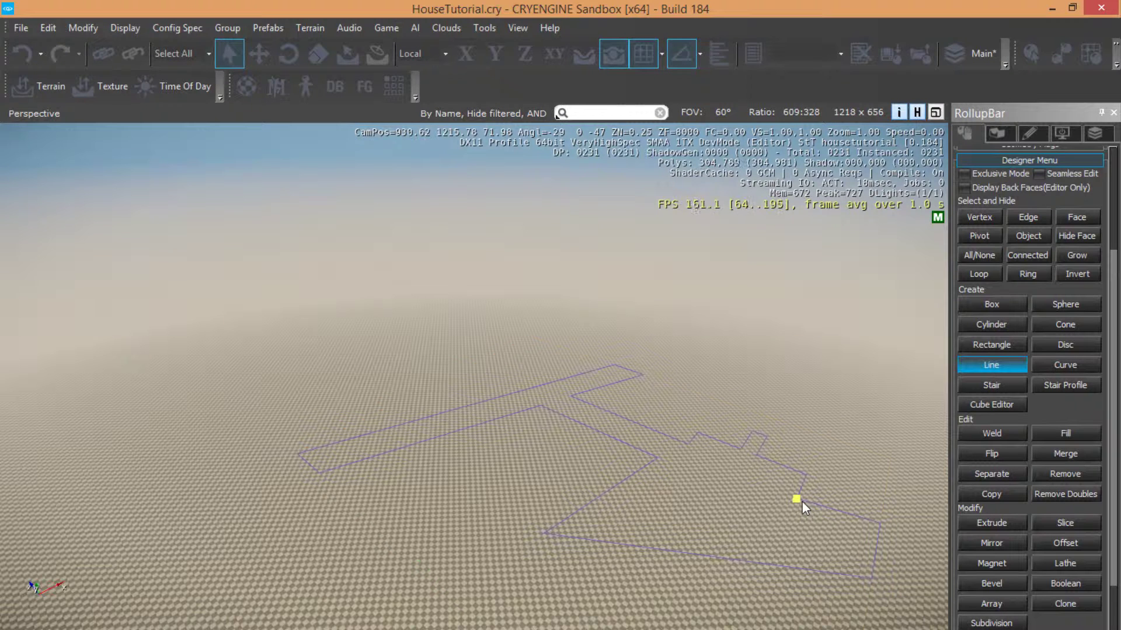
left_click(802, 502)
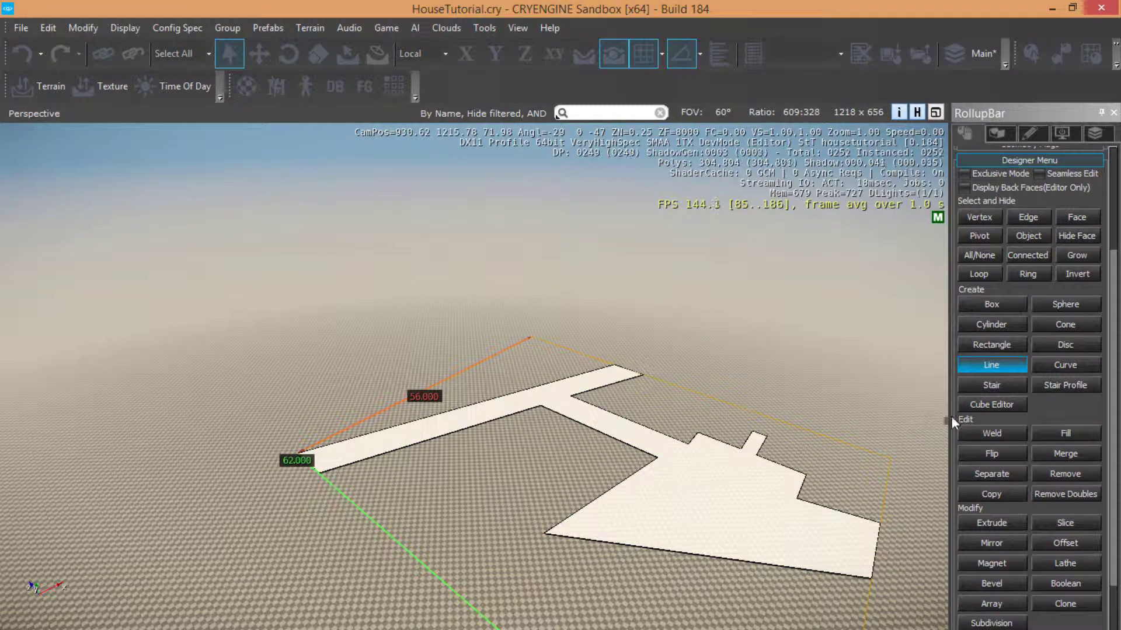
Extrude the closed floor plan upward into a solid block 14 high.
right_click_drag(646, 359, 671, 386)
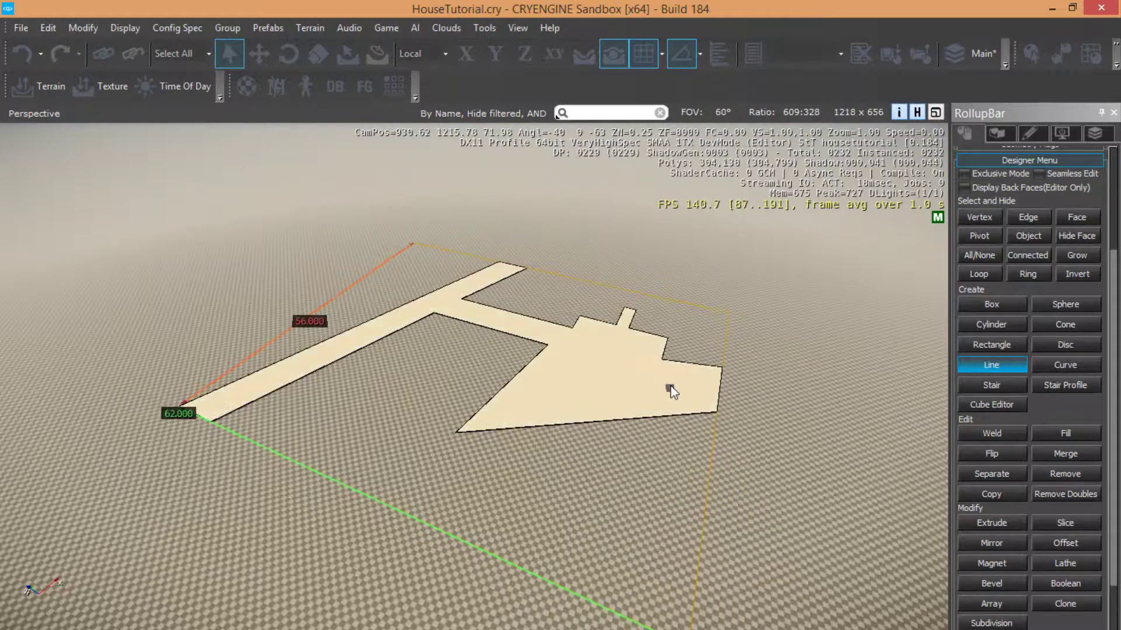
scroll(671, 385, "up", 4)
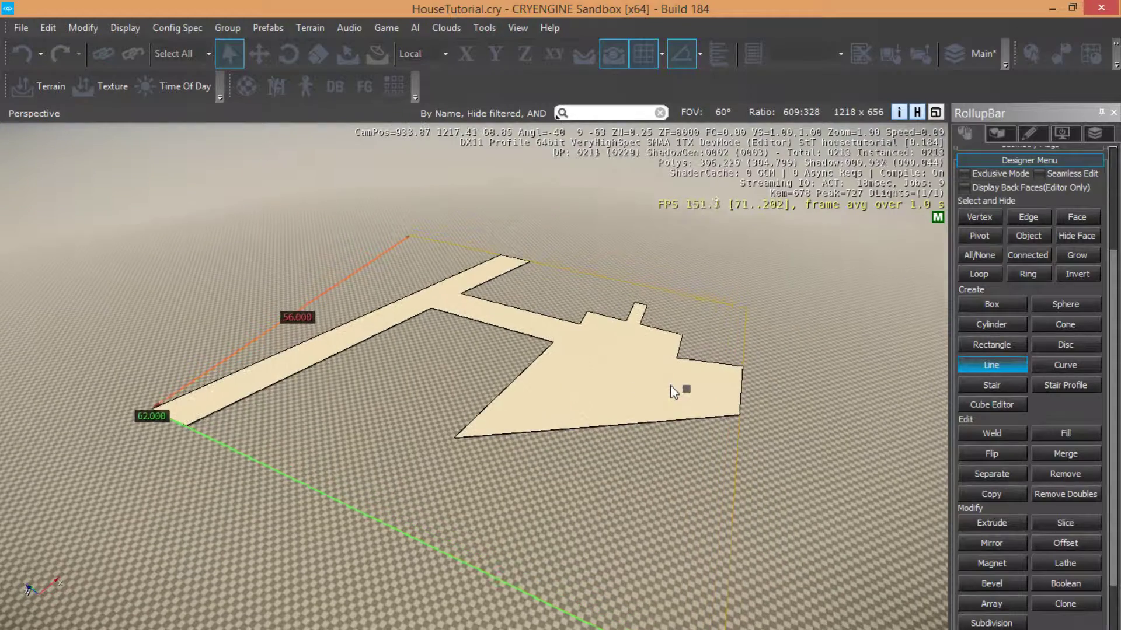
left_click(999, 522)
mouse_move(625, 390)
left_mouse_down()
mouse_move(621, 357)
mouse_move(619, 377)
left_mouse_up()
right_click_drag(617, 377, 606, 373)
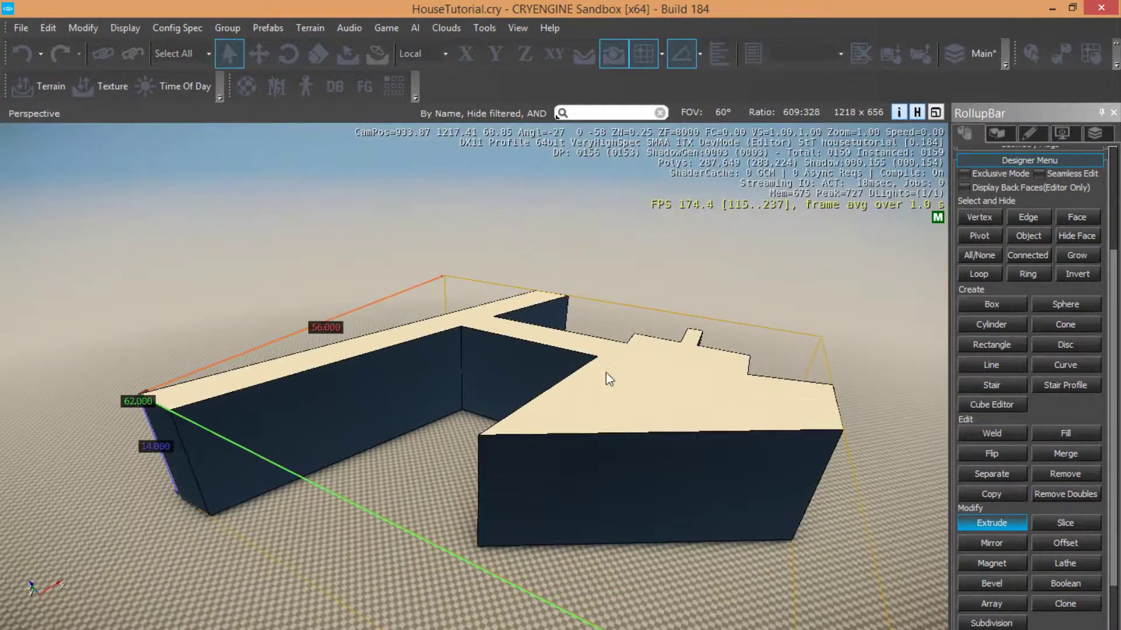
middle_click_drag(606, 373, 602, 373)
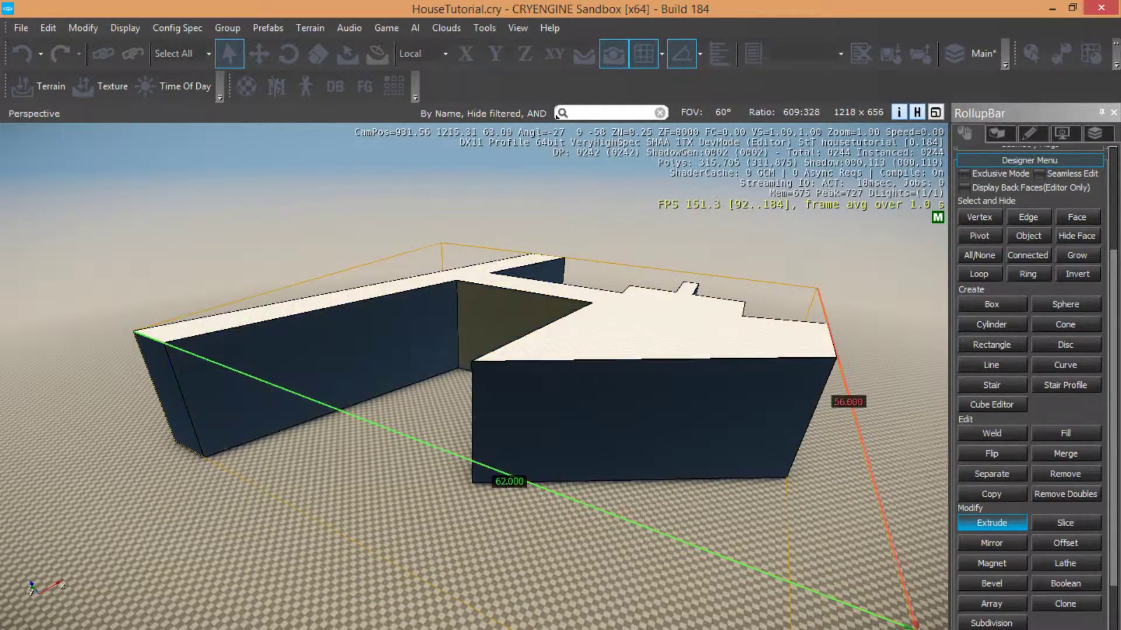
middle_click_drag(508, 327, 595, 407)
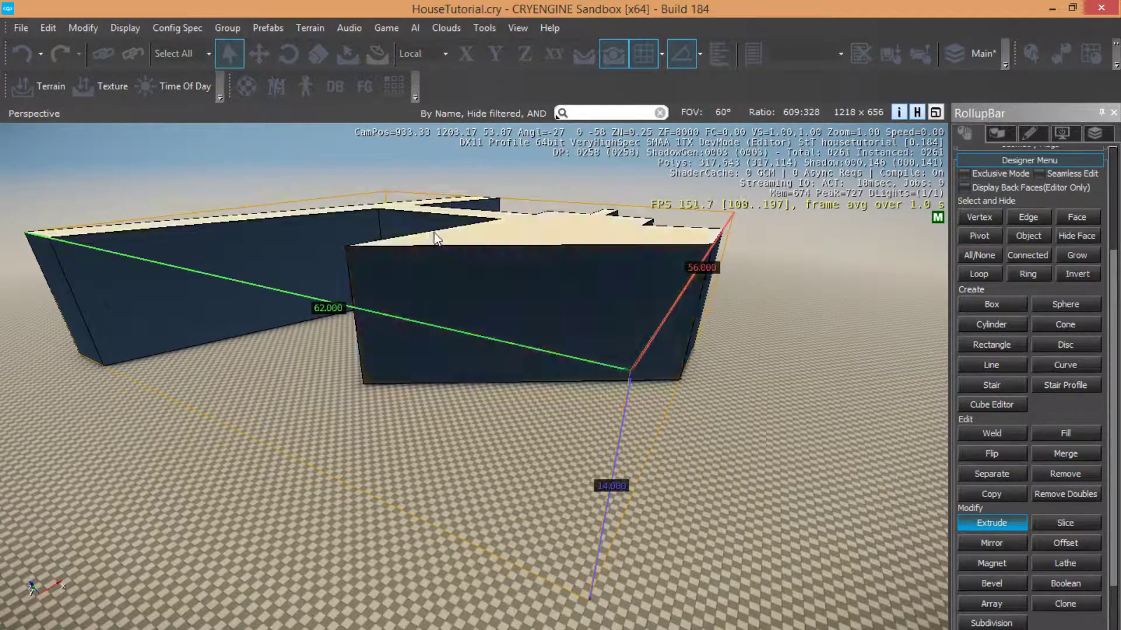
Lower the block's top face with Extrude to bring the building's height to 8.
left_click_drag(491, 232, 506, 292)
right_click_drag(506, 293, 562, 280)
scroll(561, 280, "up", 8)
middle_click_drag(505, 289, 540, 189)
right_click_drag(472, 290, 935, 401)
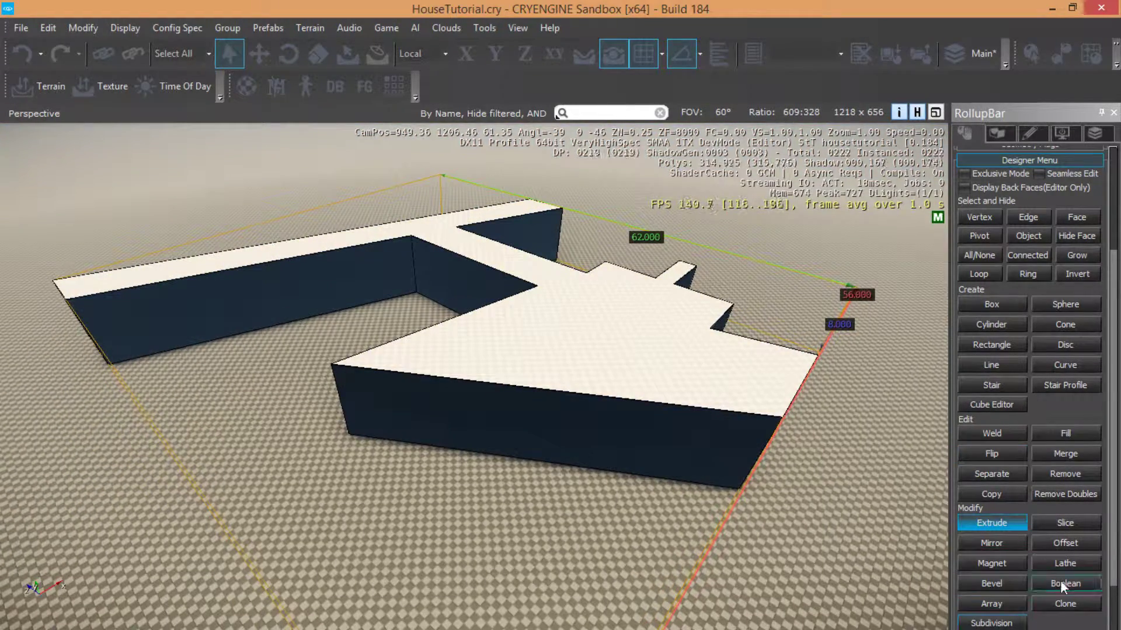
Change the grid snap setting and offset the block's top face slightly inward to outline thin outer walls.
left_click(1070, 543)
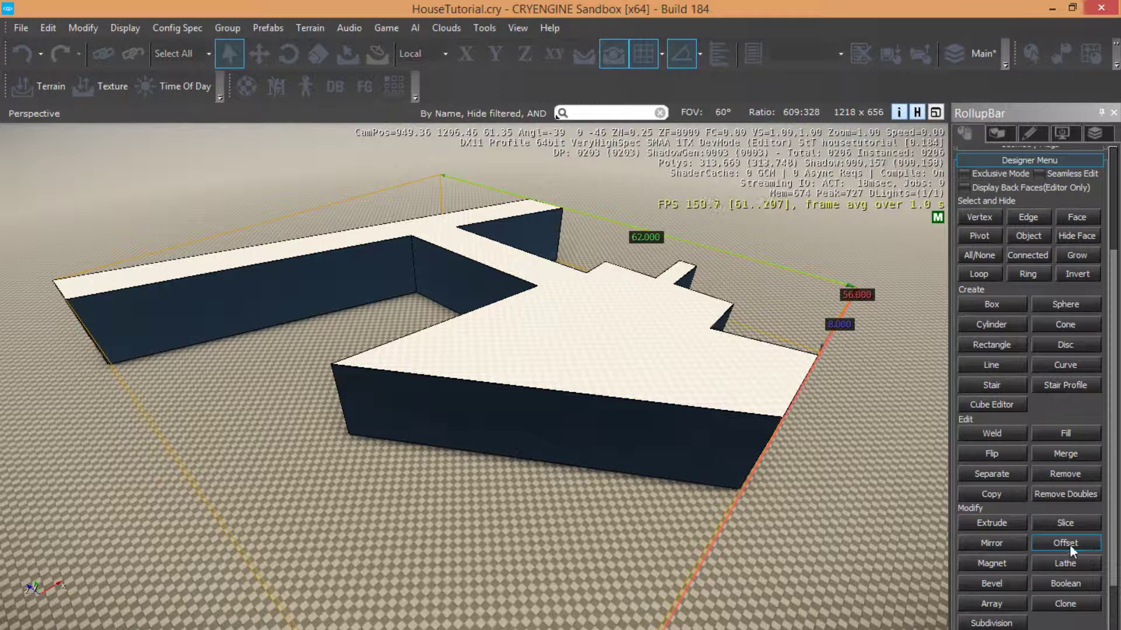
left_click(661, 56)
left_click(657, 85)
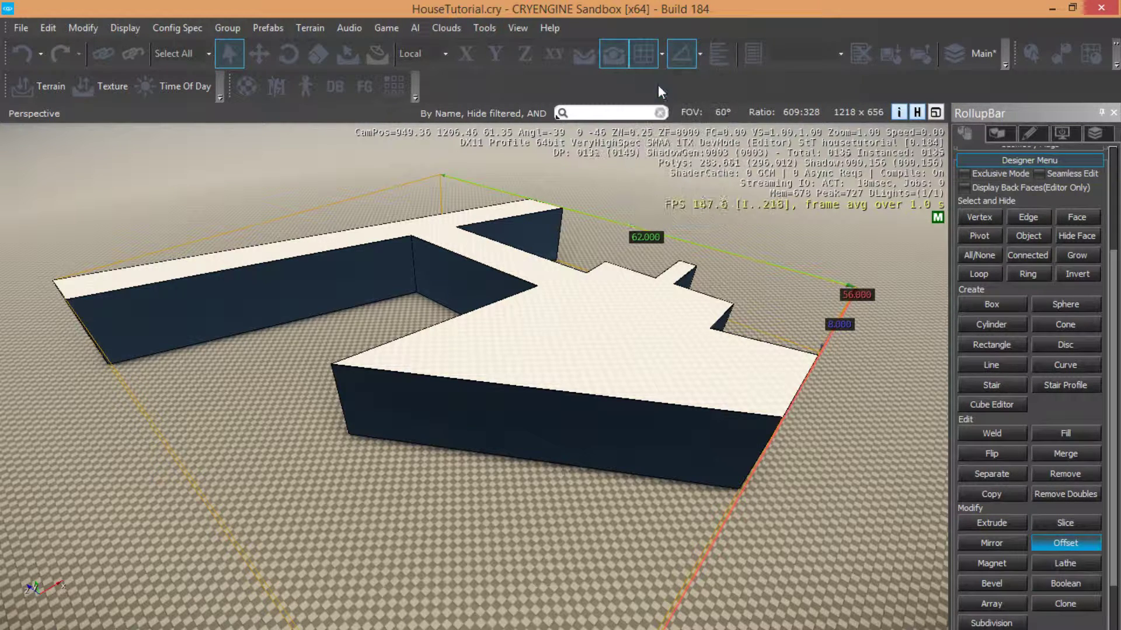
left_click(1049, 544)
left_click_drag(646, 354, 650, 341)
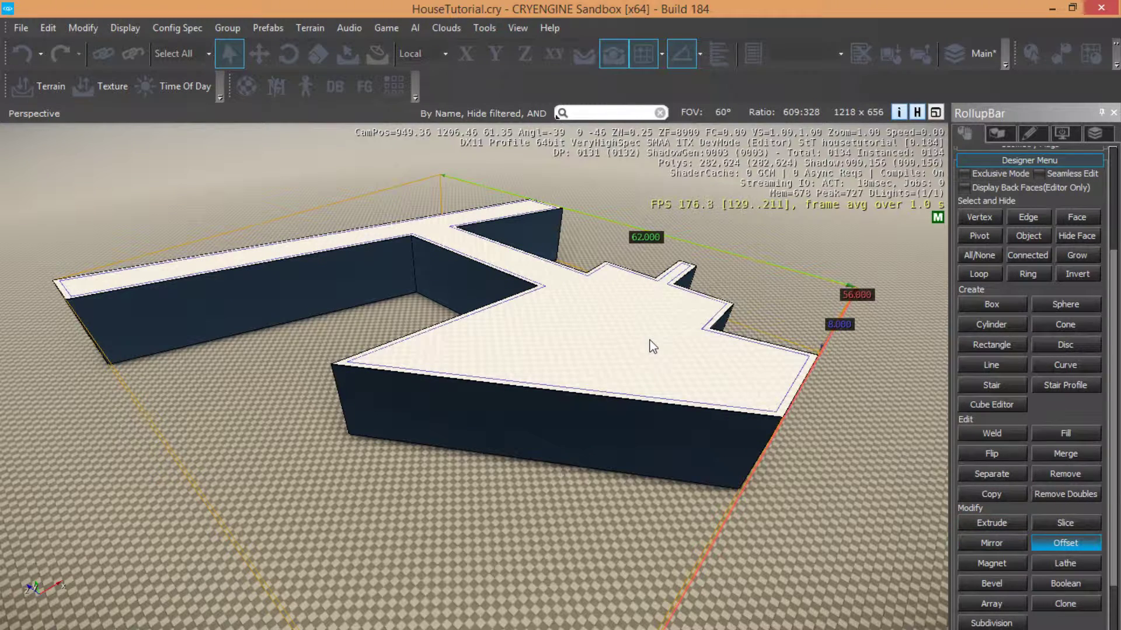
left_click(649, 343)
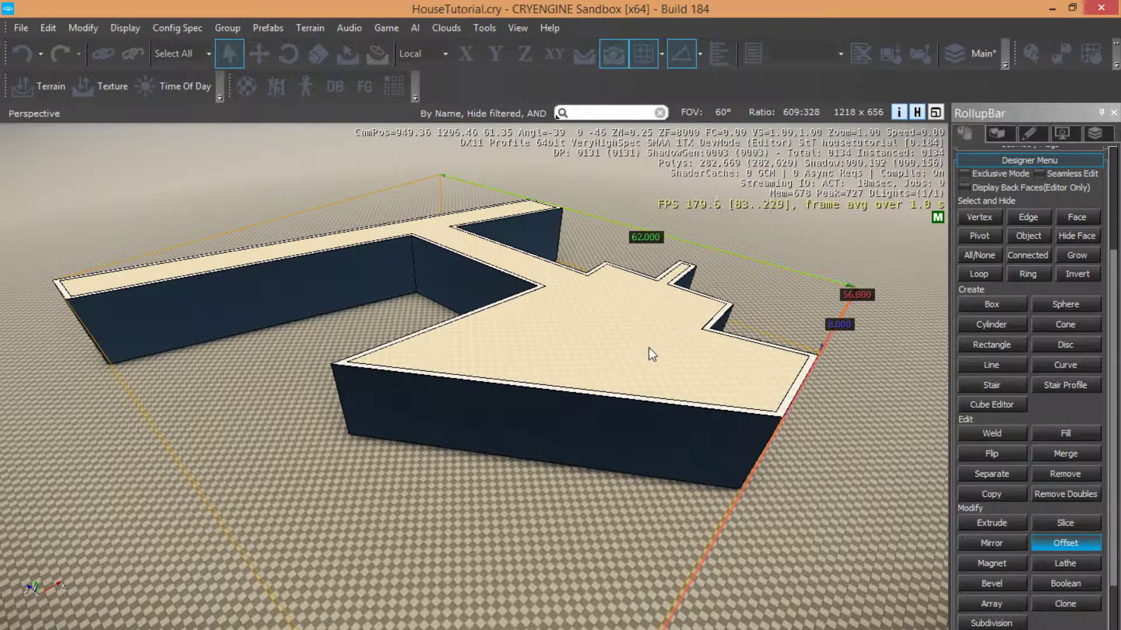
Extrude the inner top face down to ground level, leaving only the hollow outer walls.
left_click(989, 524)
left_click_drag(626, 360, 633, 447)
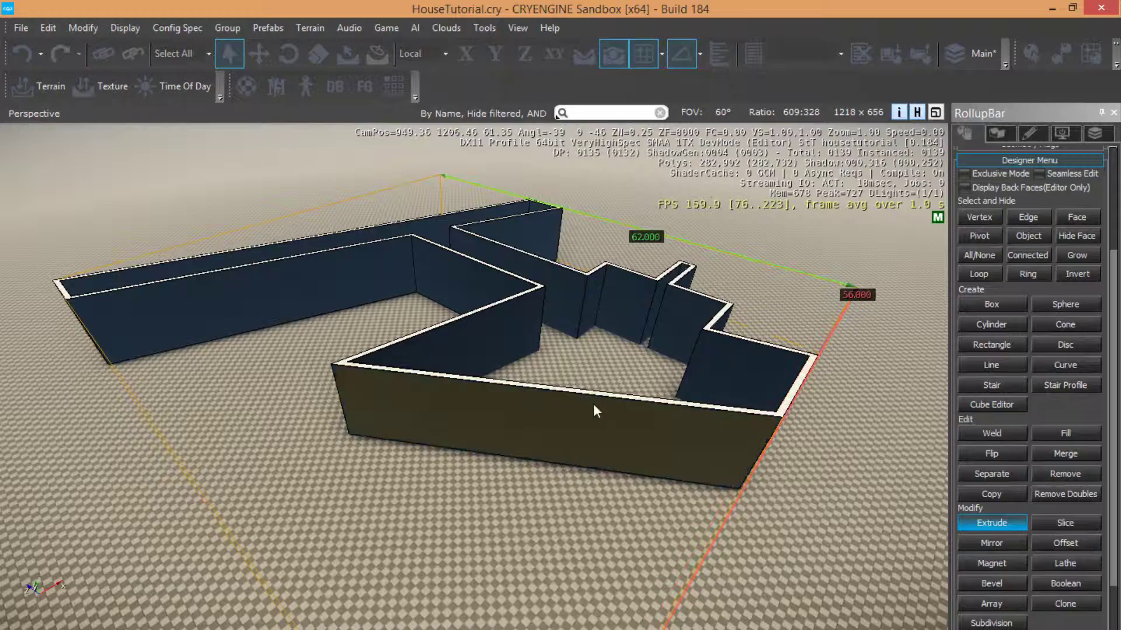
Leave the Extrude tool, return to whole-object selection and examine the hollow house walls from several sides.
right_click_drag(579, 272, 420, 263)
key("d")
key("w")
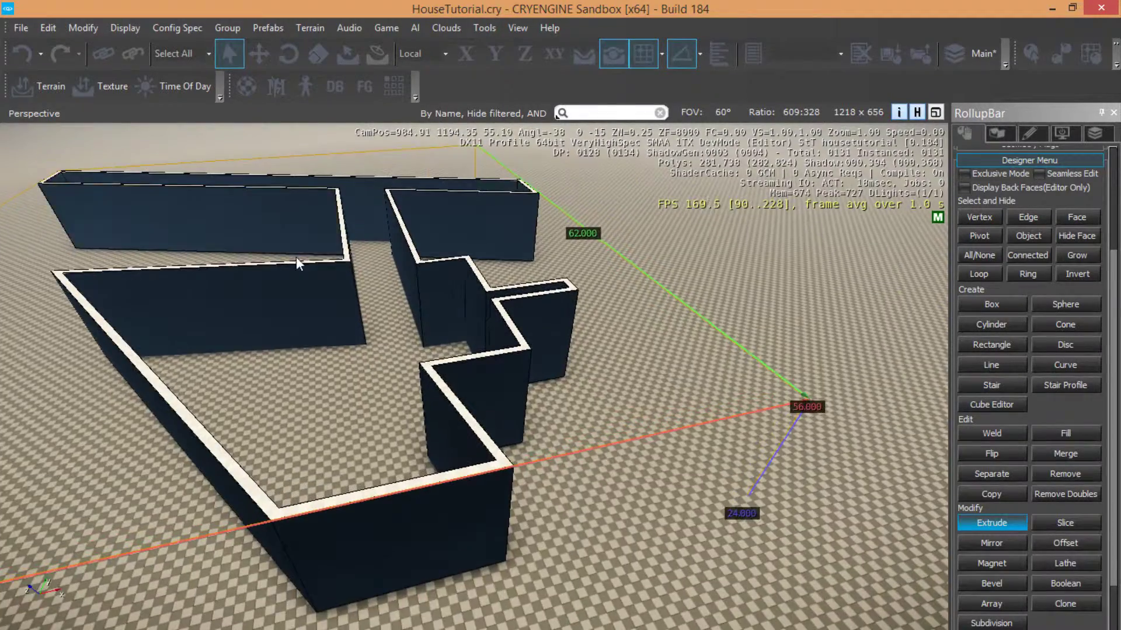
right_click_drag(296, 257, 187, 283)
key("d")
key("s")
key("Escape")
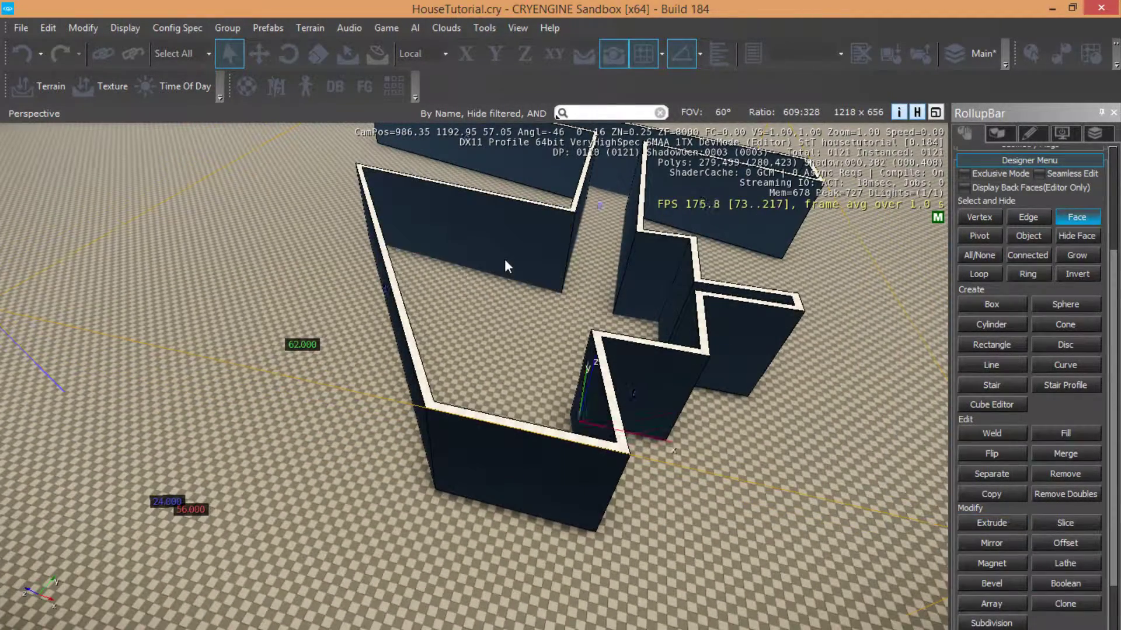
key("Escape")
right_click_drag(504, 258, 444, 230)
key("d")
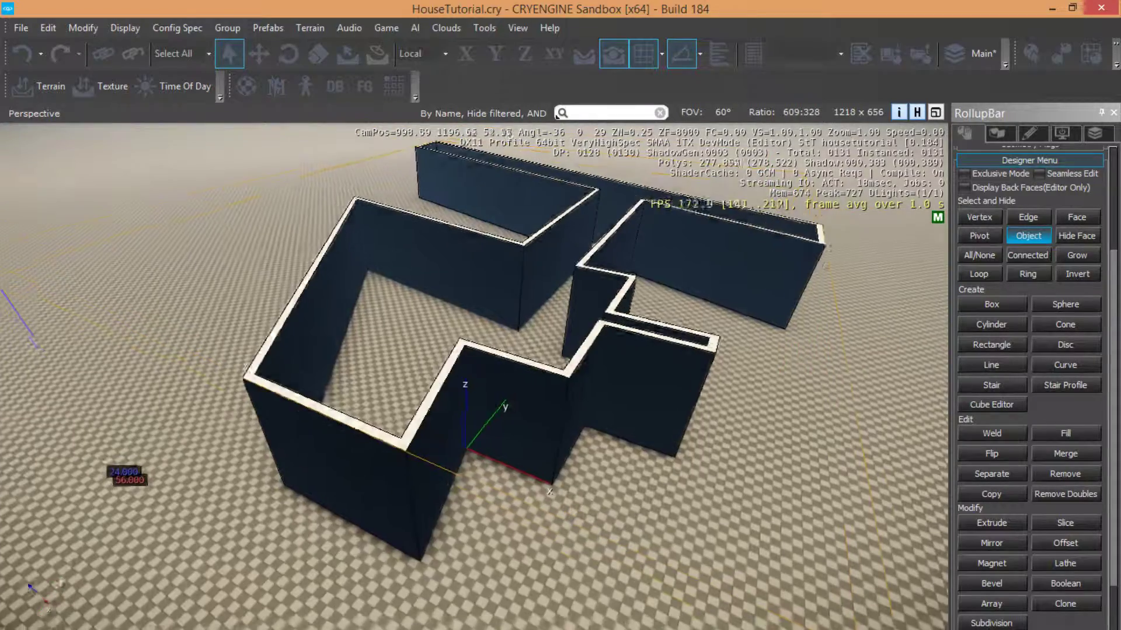
right_click_drag(604, 287, 560, 286)
middle_click_drag(560, 286, 639, 283)
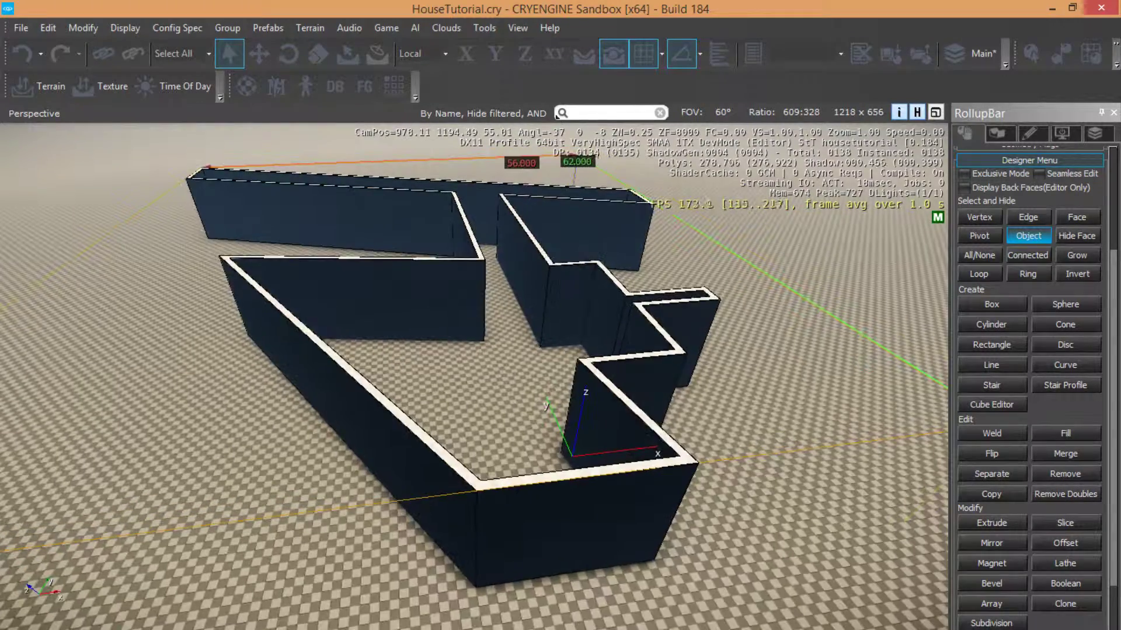
Shift the time of day slightly in the Lighting Tool so that the sun lights the dark walls.
left_click(309, 28)
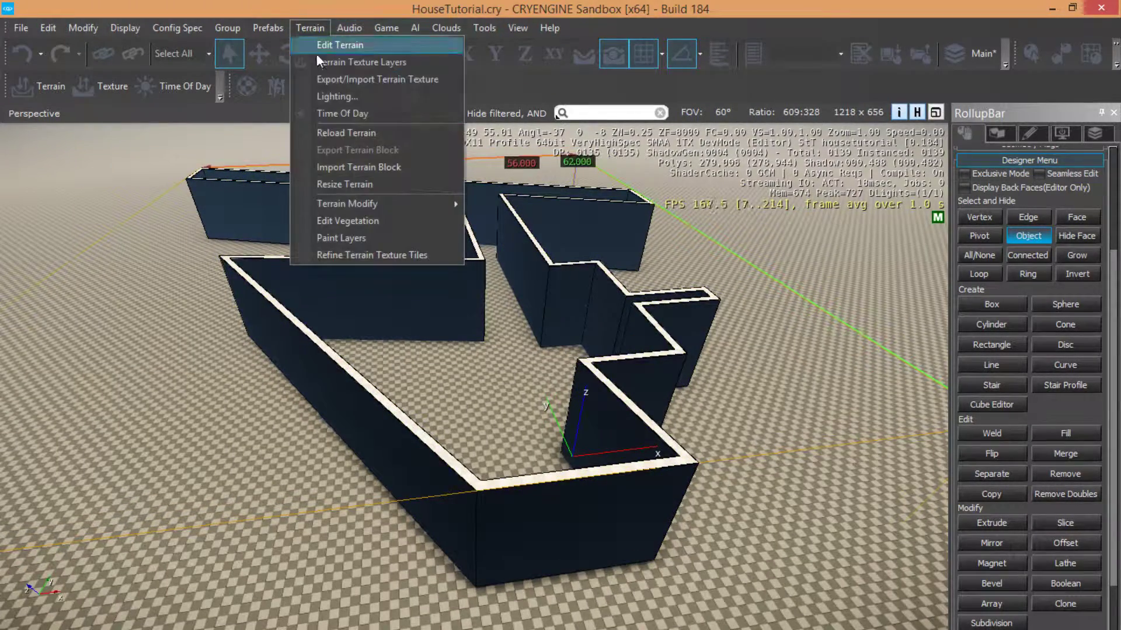
left_click(342, 93)
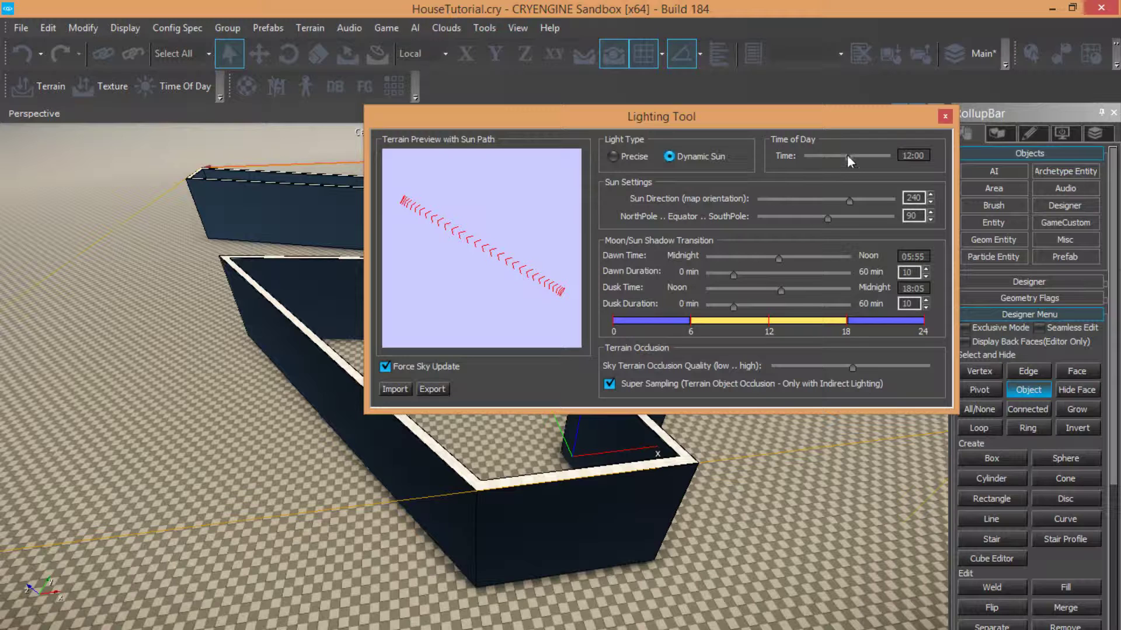
left_click_drag(848, 157, 853, 164)
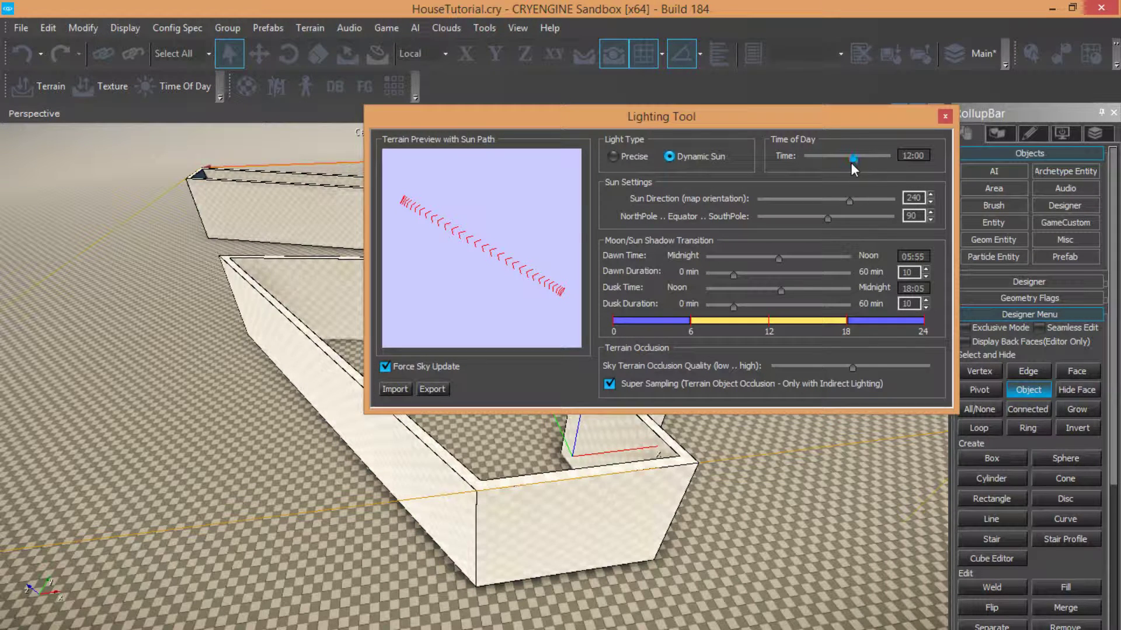
left_click(945, 117)
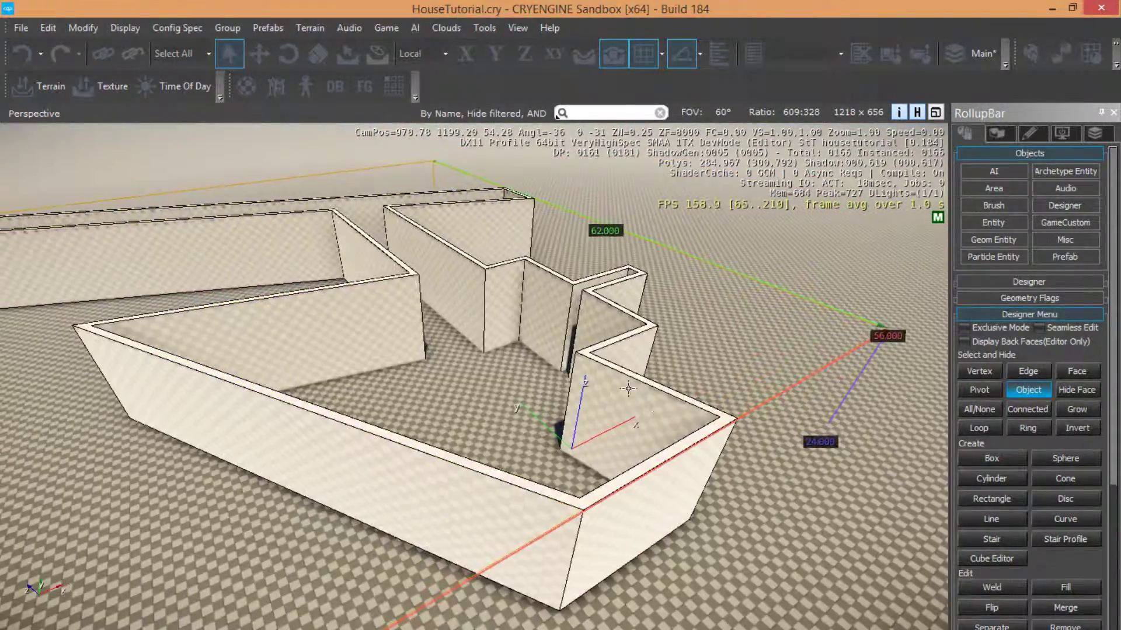
Place an EnvironmentProbe on the ground inside the house walls and set its cubemap resolution to 512.
left_click(1077, 242)
left_click(1065, 334)
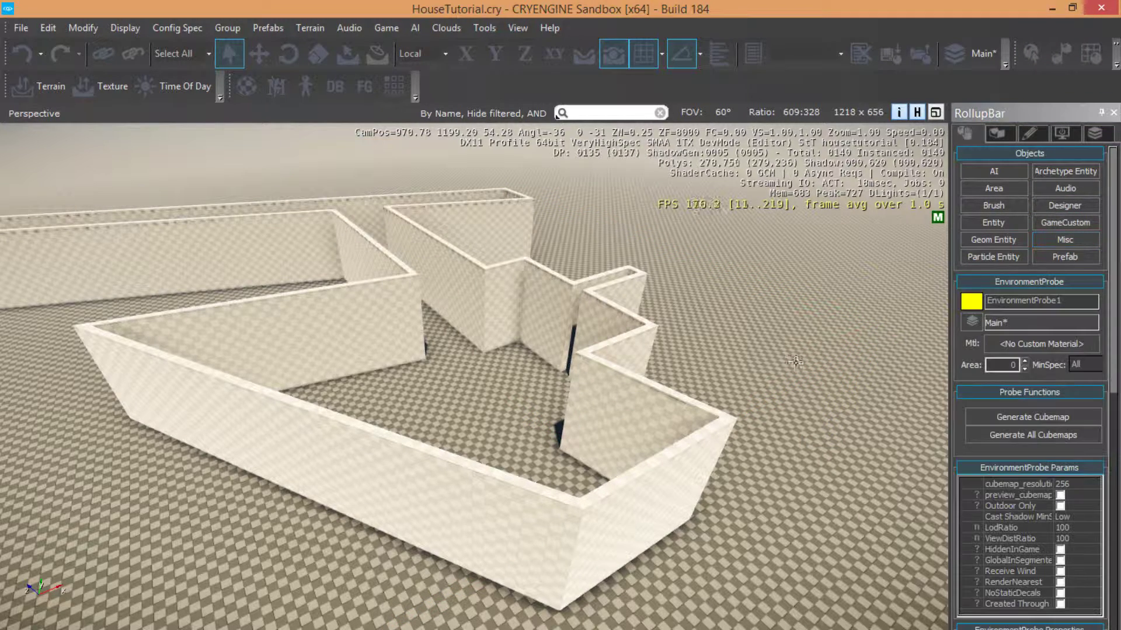
left_click(471, 417)
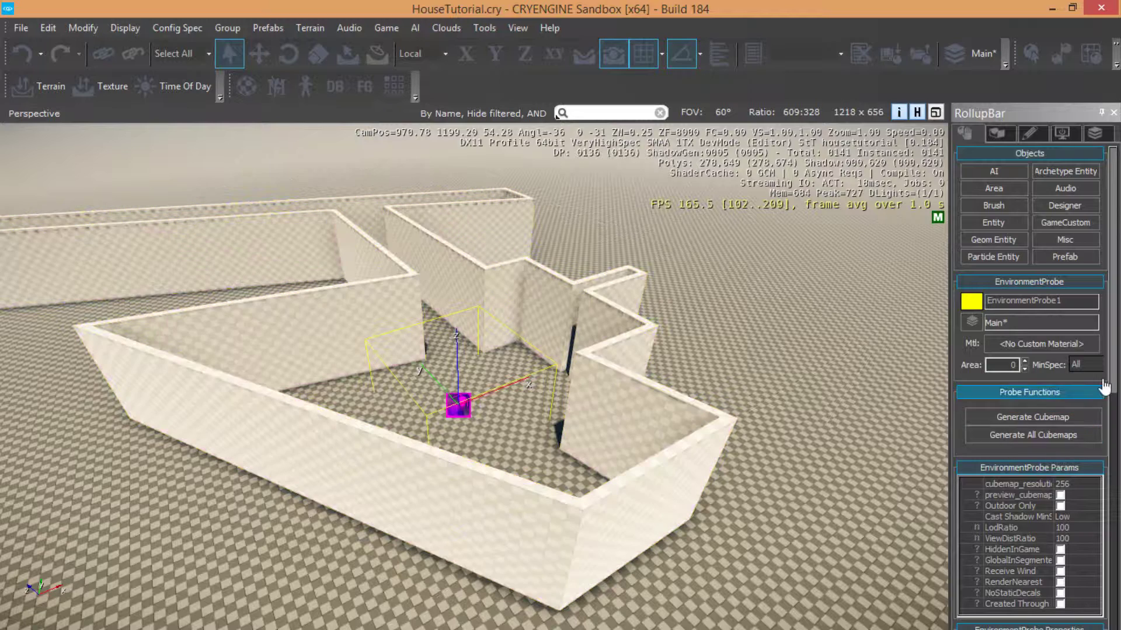
left_click_drag(1111, 381, 1112, 396)
left_click(1066, 434)
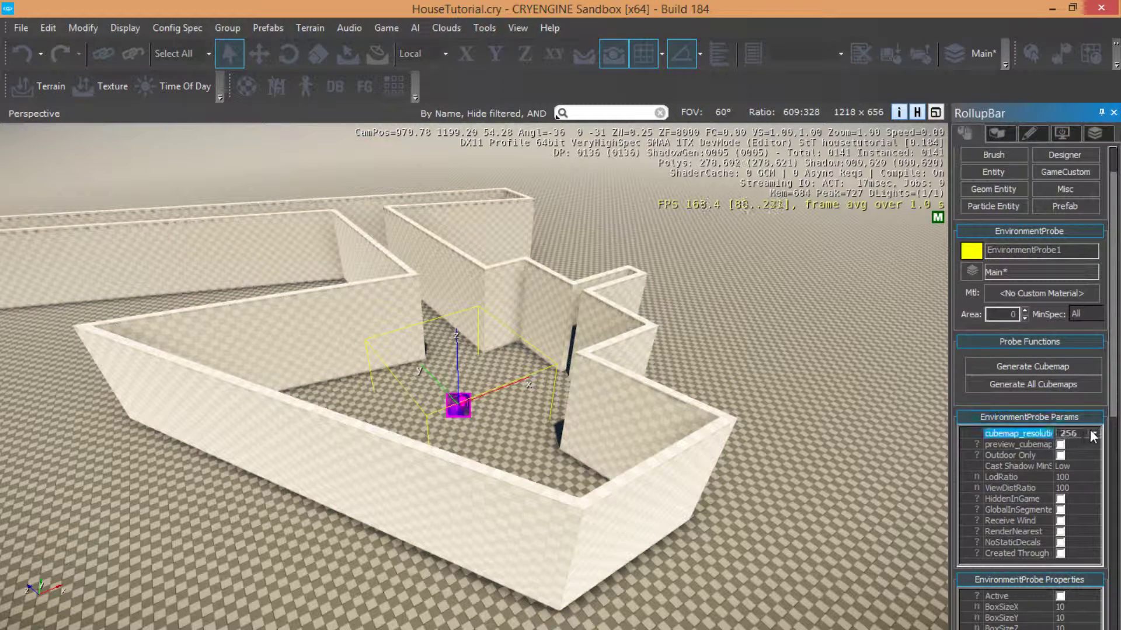
left_click(1080, 437)
left_click(1060, 465)
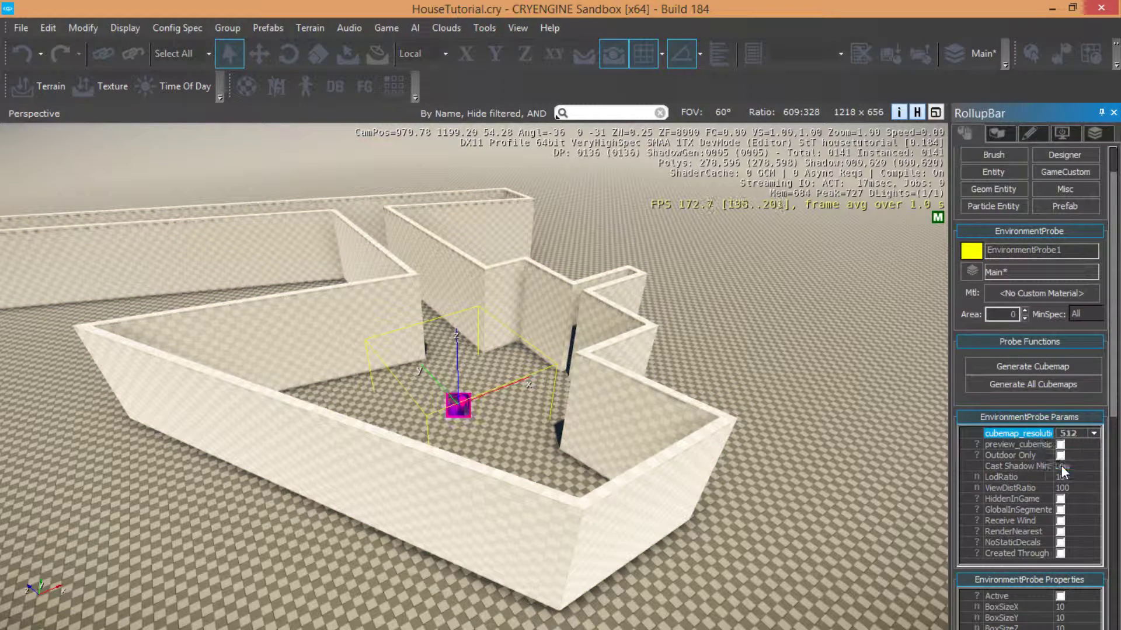
Set the environment probe's box size to 100 in X, 100 in Y and 30 in Z.
left_click(1062, 607)
type("0")
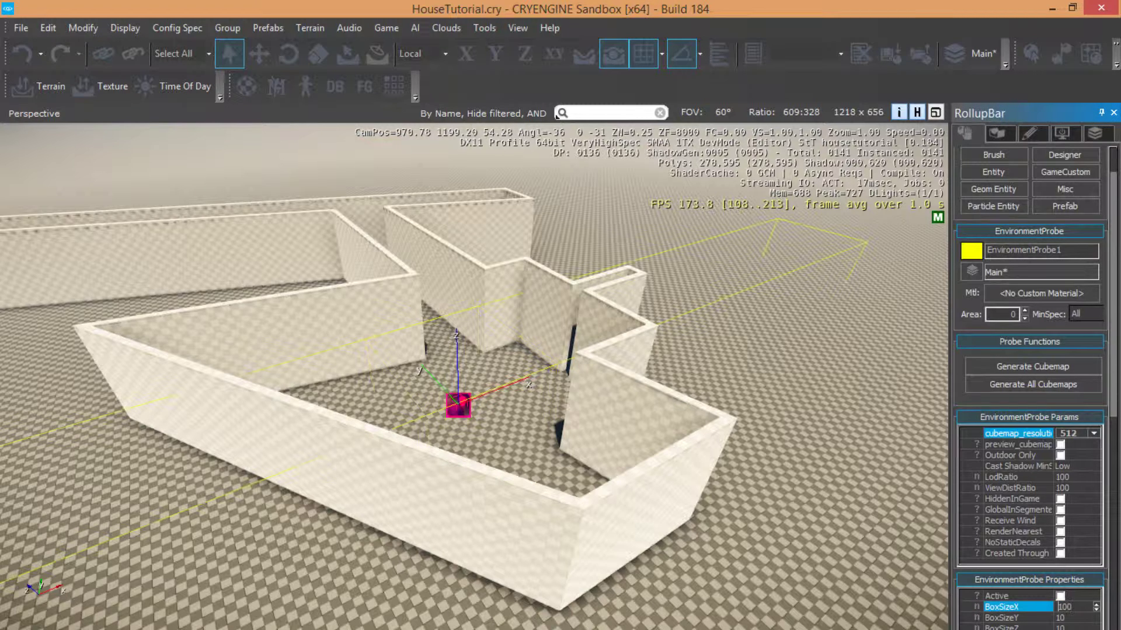
left_click(1077, 620)
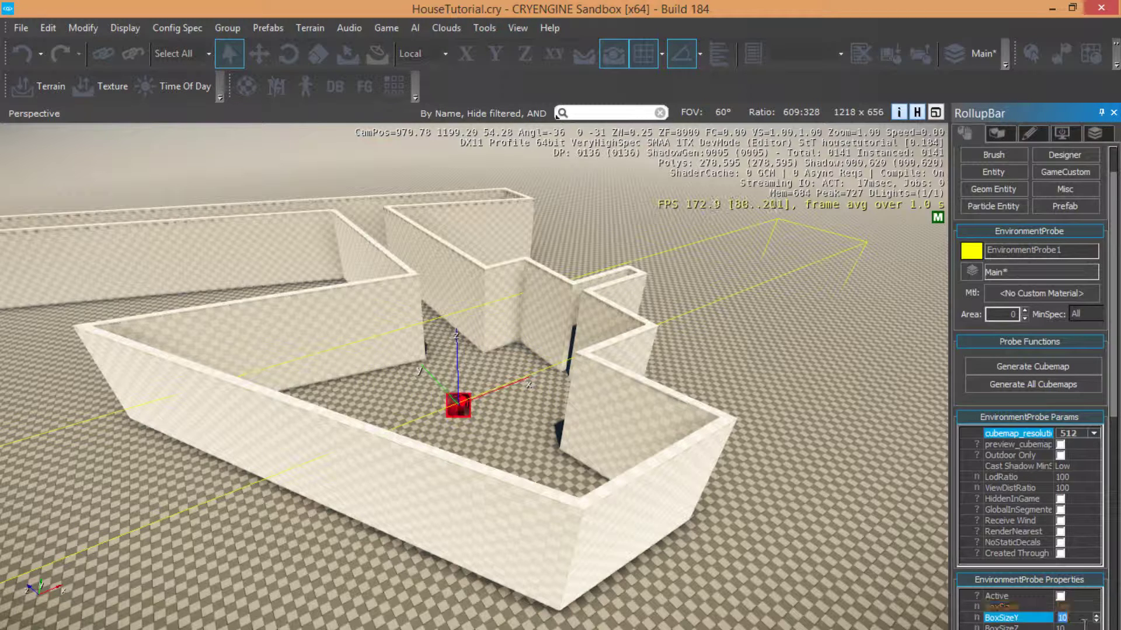
type("0")
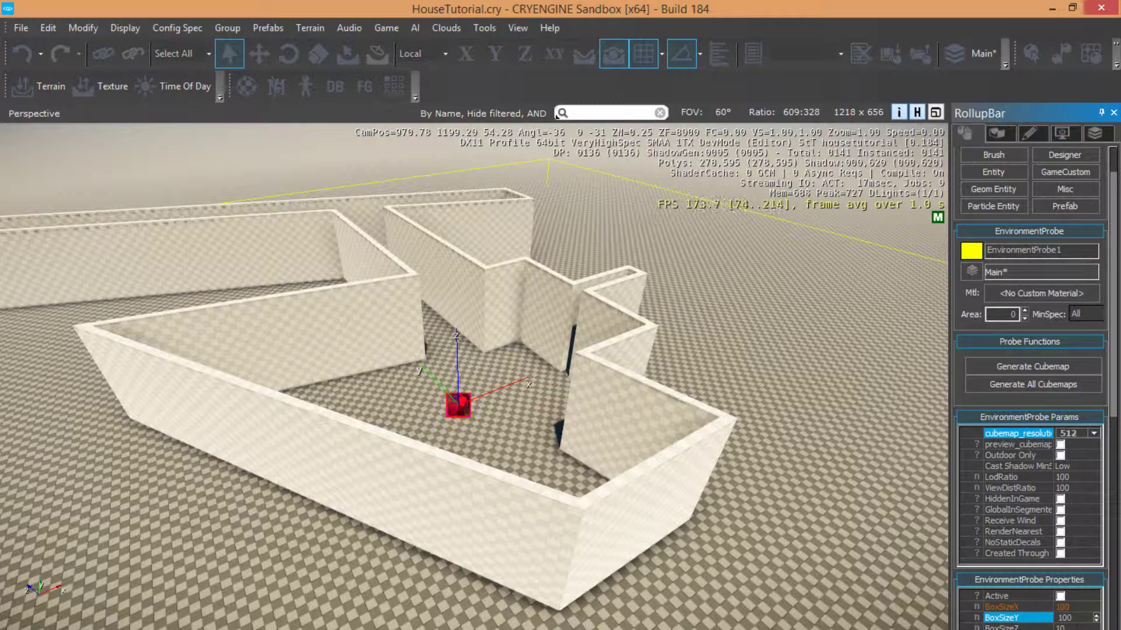
key("Tab")
type("0")
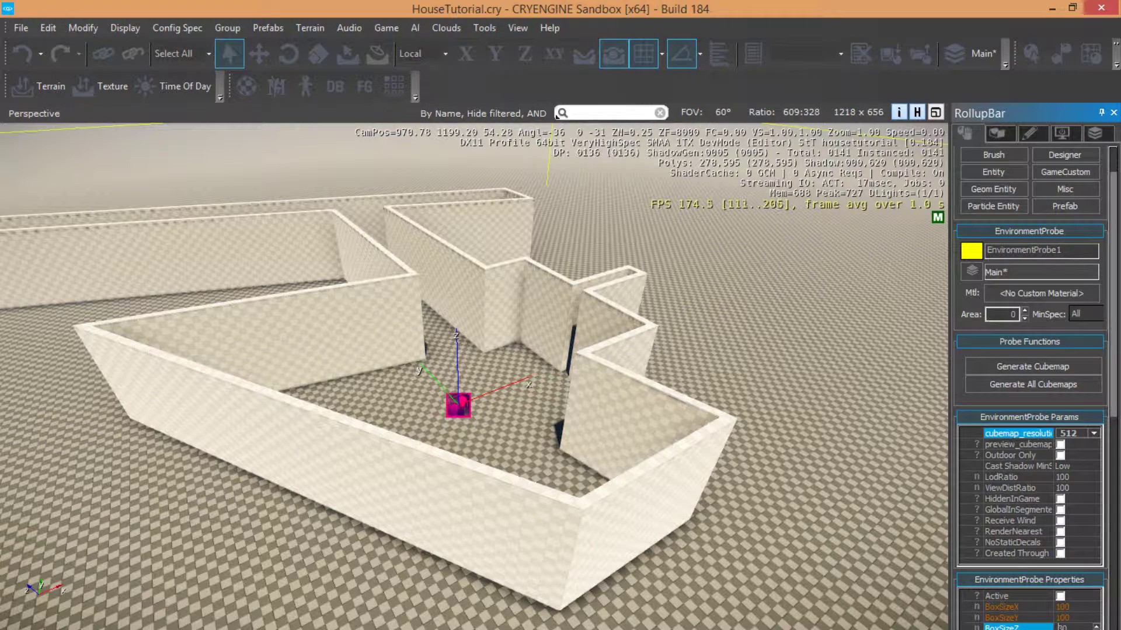
scroll(519, 403, "down", 5)
scroll(524, 408, "up", 6)
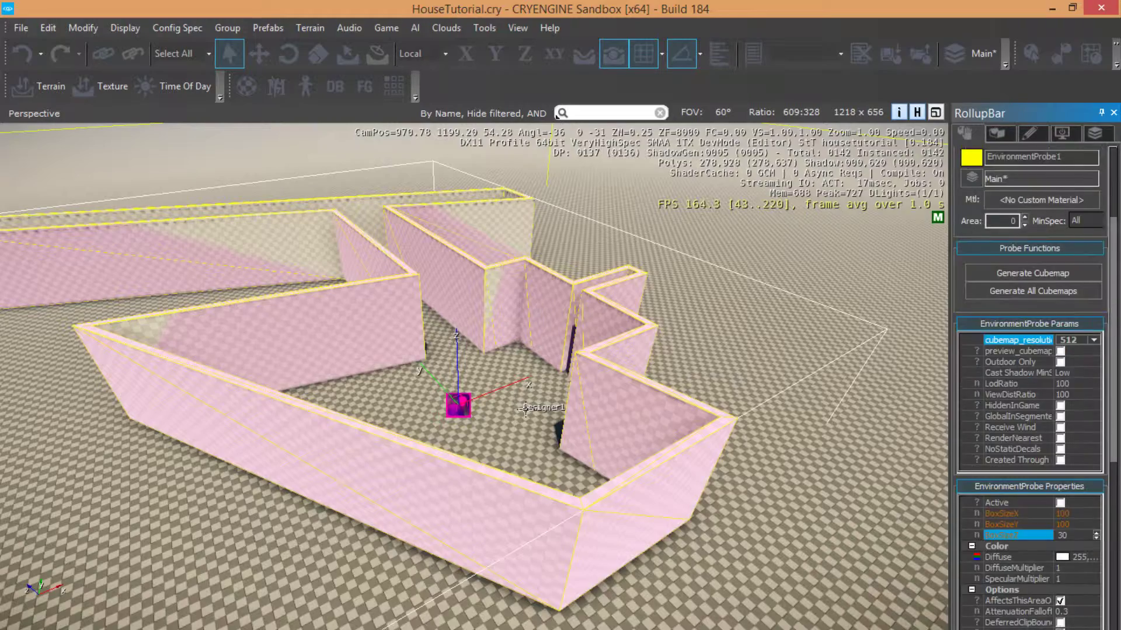
Make the environment probe active and generate its cubemap.
middle_click(526, 408)
scroll(525, 408, "down", 8)
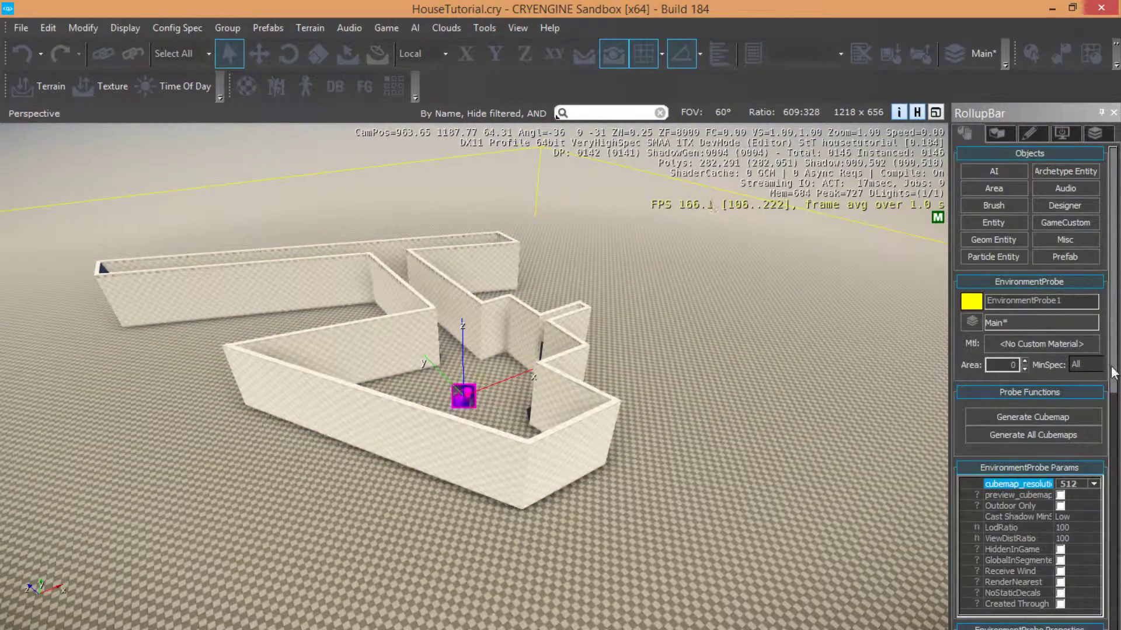
scroll(1029, 392, "down", 3)
scroll(1074, 464, "down", 1)
left_click(1060, 457)
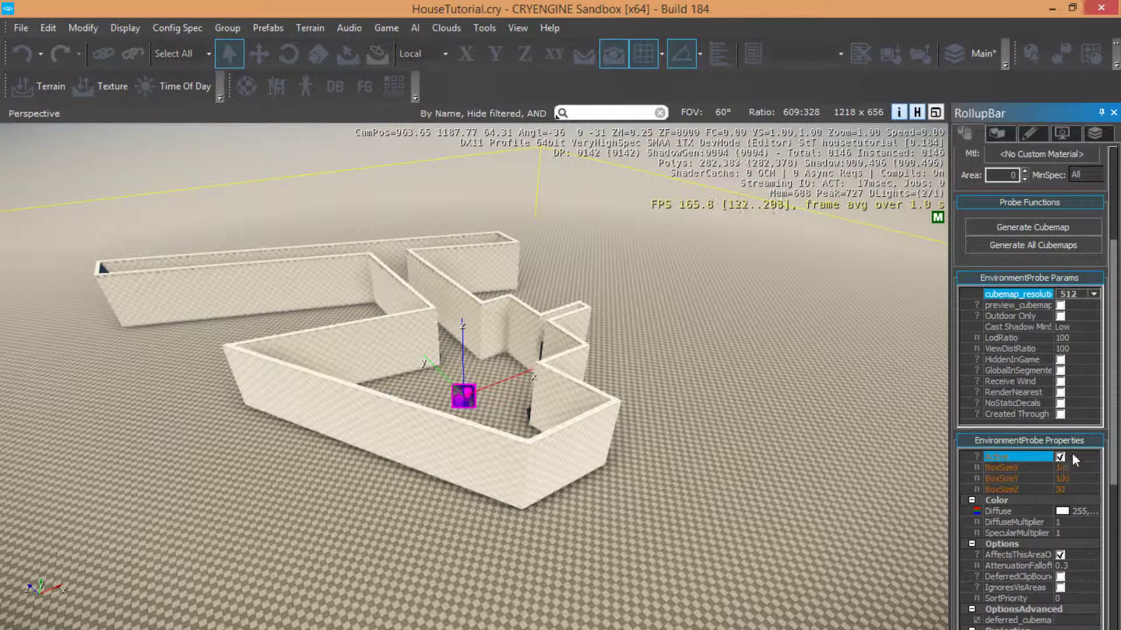
scroll(1113, 460, "up", 1)
left_click(988, 284)
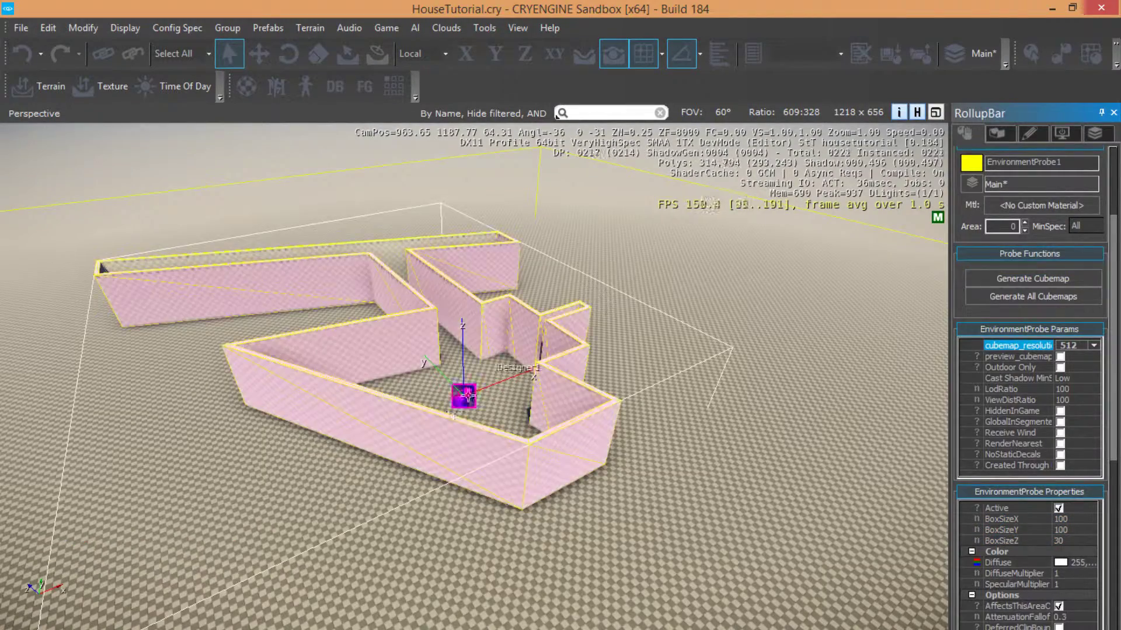
Toggle the probe's Active option to compare the wall lighting and raise the probe vertically off the ground.
right_click_drag(609, 423, 485, 423)
scroll(609, 423, "up", 4)
key("d")
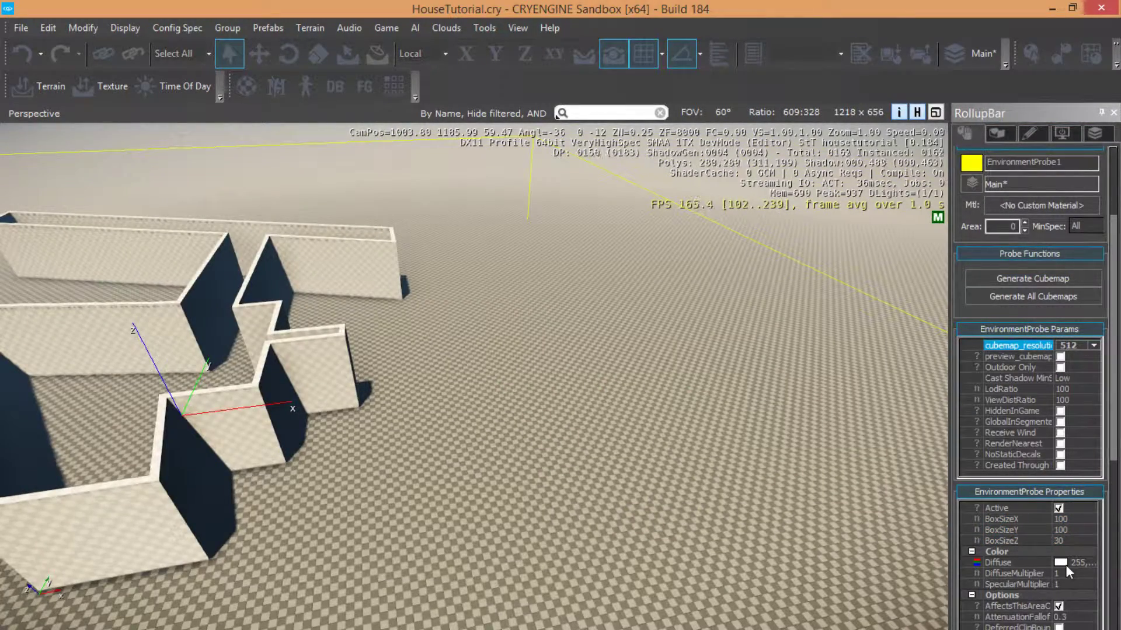
left_click(1059, 511)
right_click_drag(629, 401, 378, 390)
key("w")
left_click(263, 52)
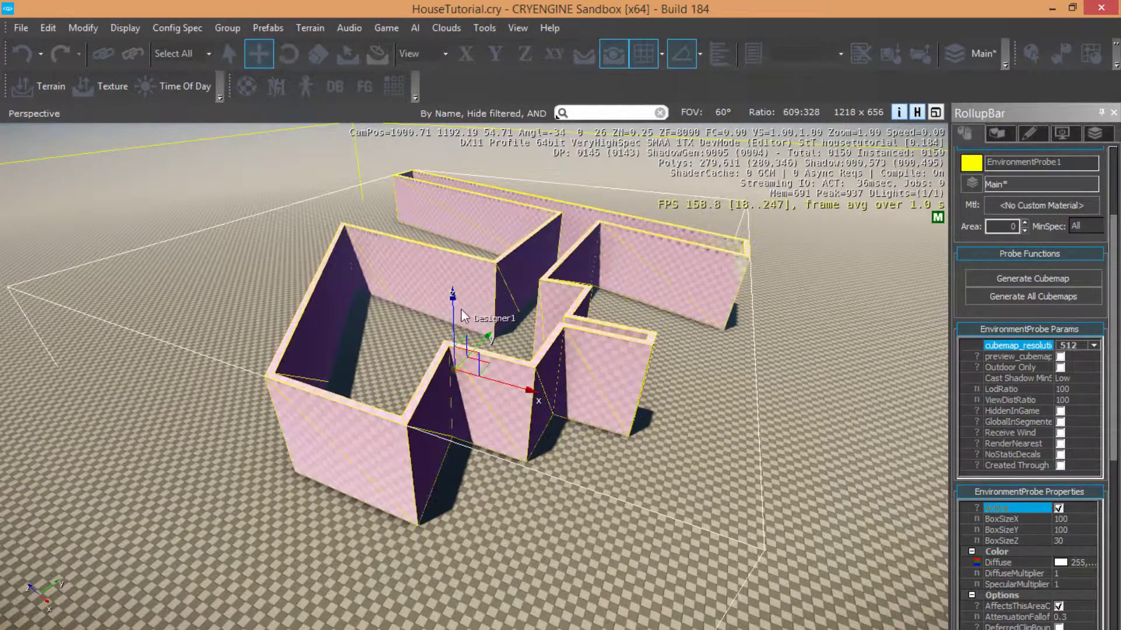
left_click_drag(462, 322, 466, 286)
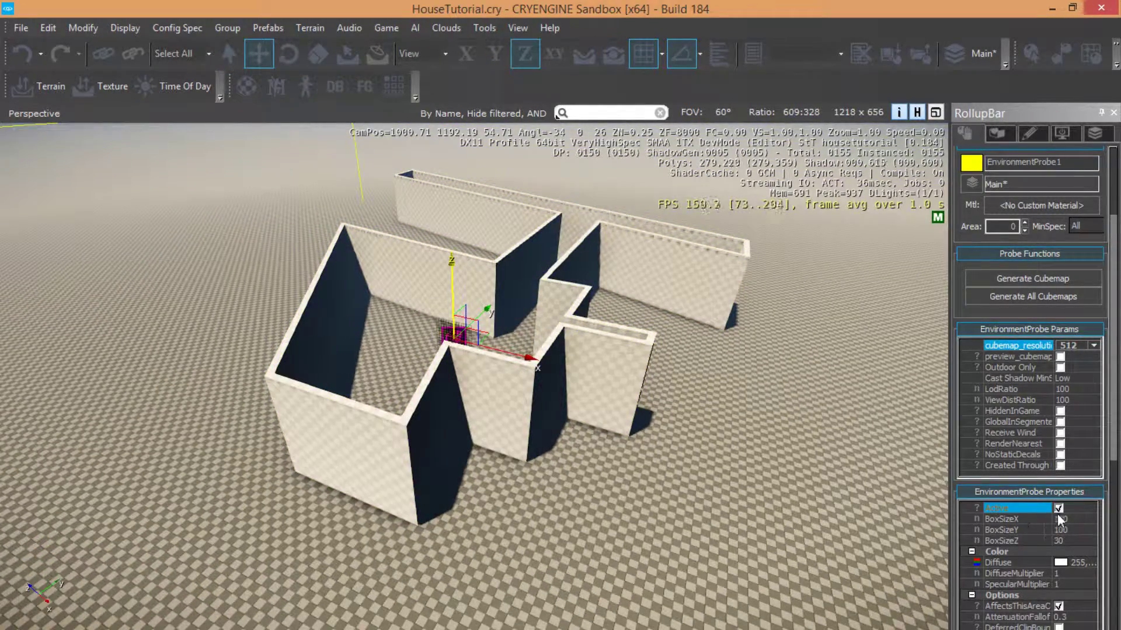
Check the lit walls from several sides and turn terrain following with object snapping back on.
right_click_drag(859, 474, 859, 474)
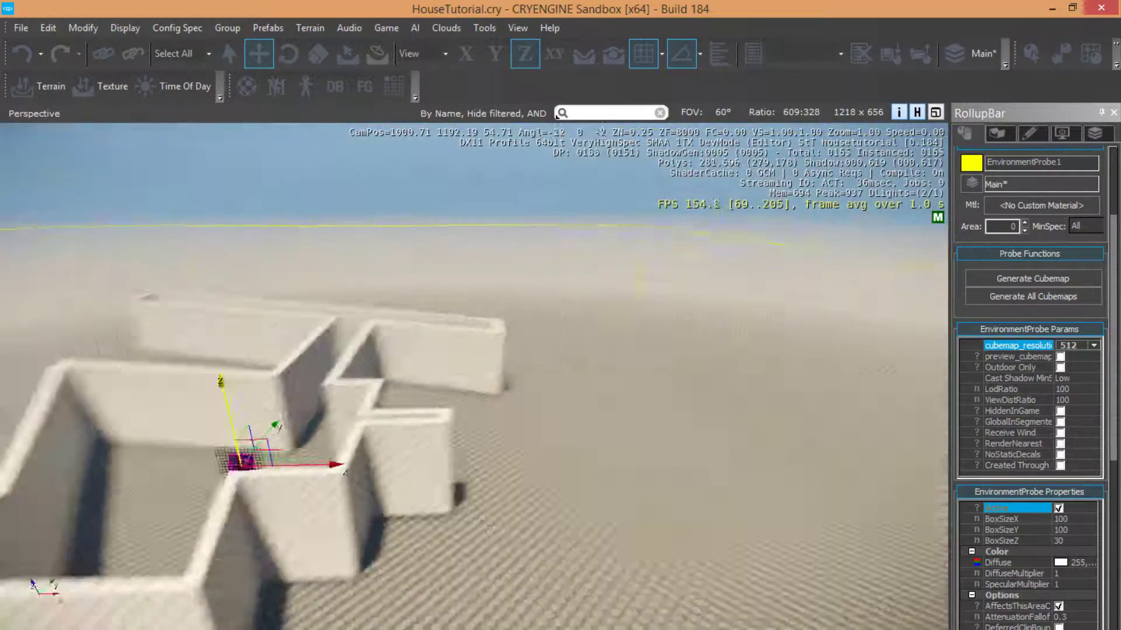
right_click_drag(600, 376, 600, 376)
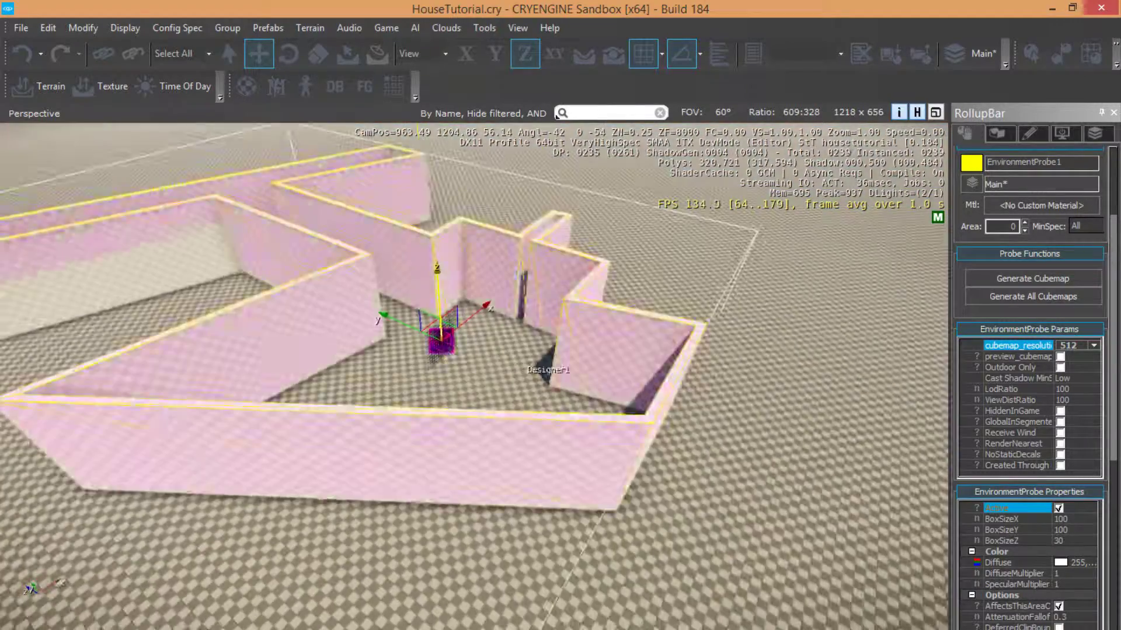
middle_click_drag(524, 365, 525, 365)
scroll(528, 366, "down", 13)
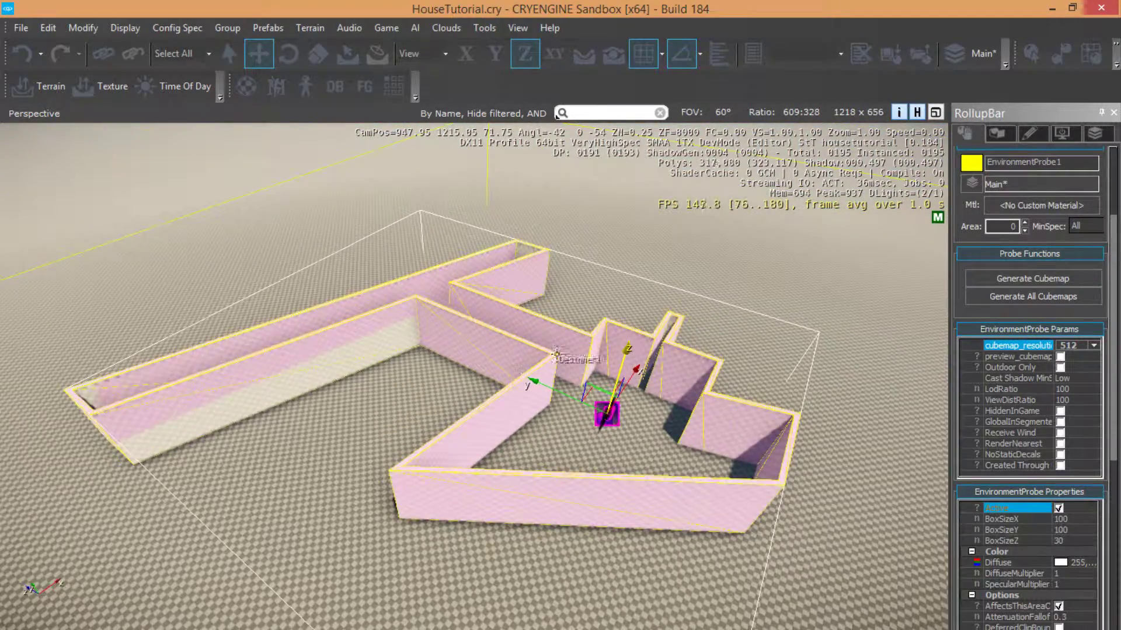
right_click_drag(600, 375, 601, 375)
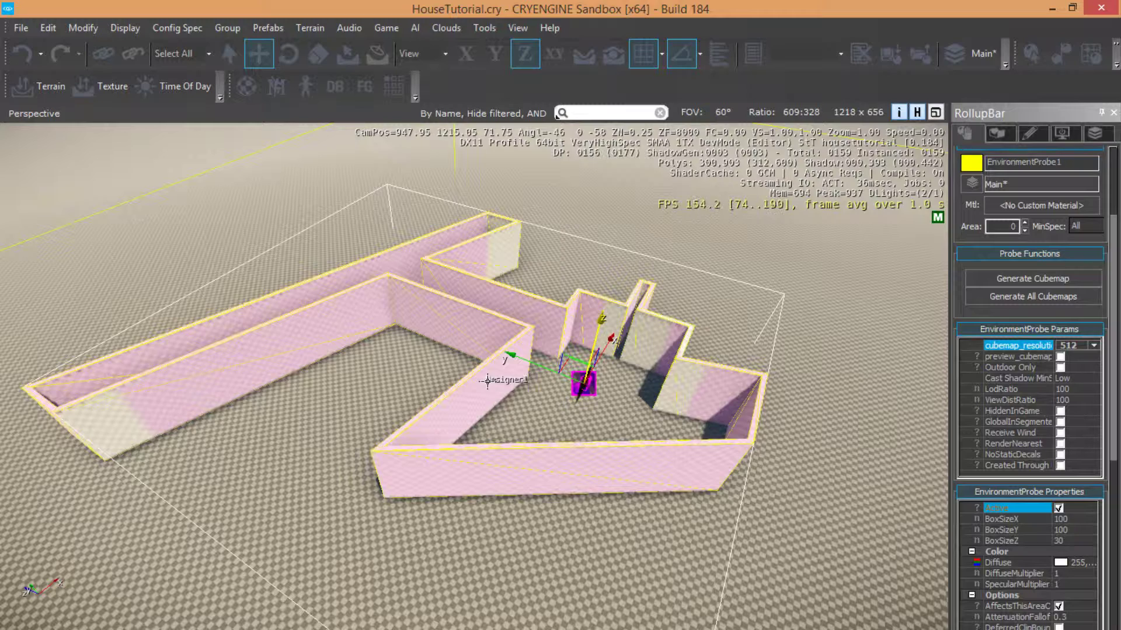
left_click(611, 58)
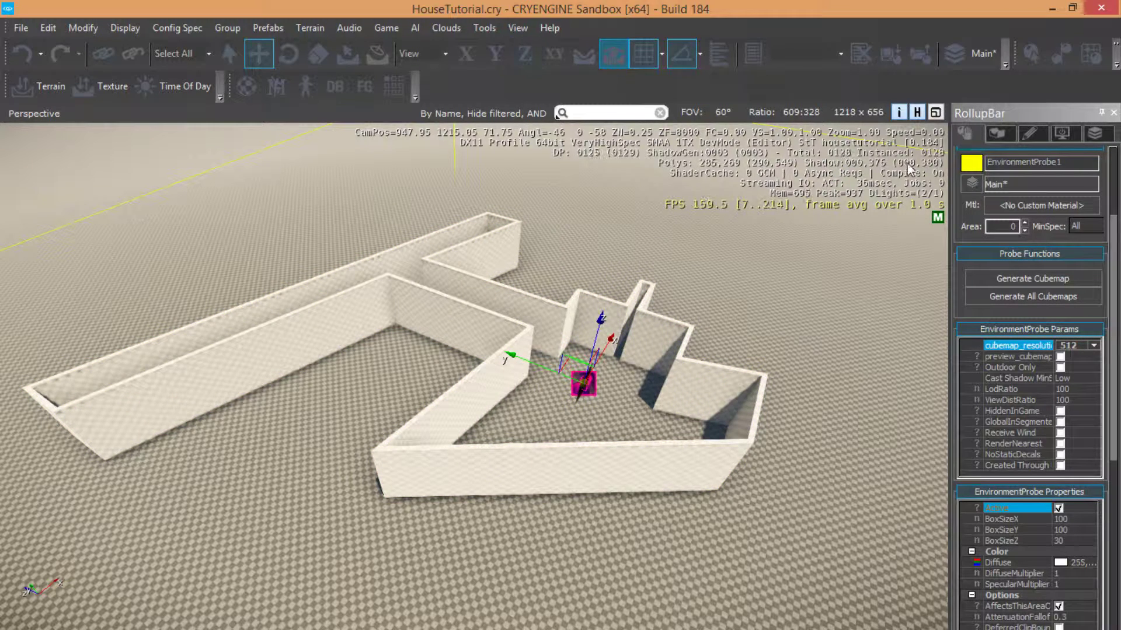
Start a new AI NavigationArea with a height of 8.
scroll(1117, 337, "up", 3)
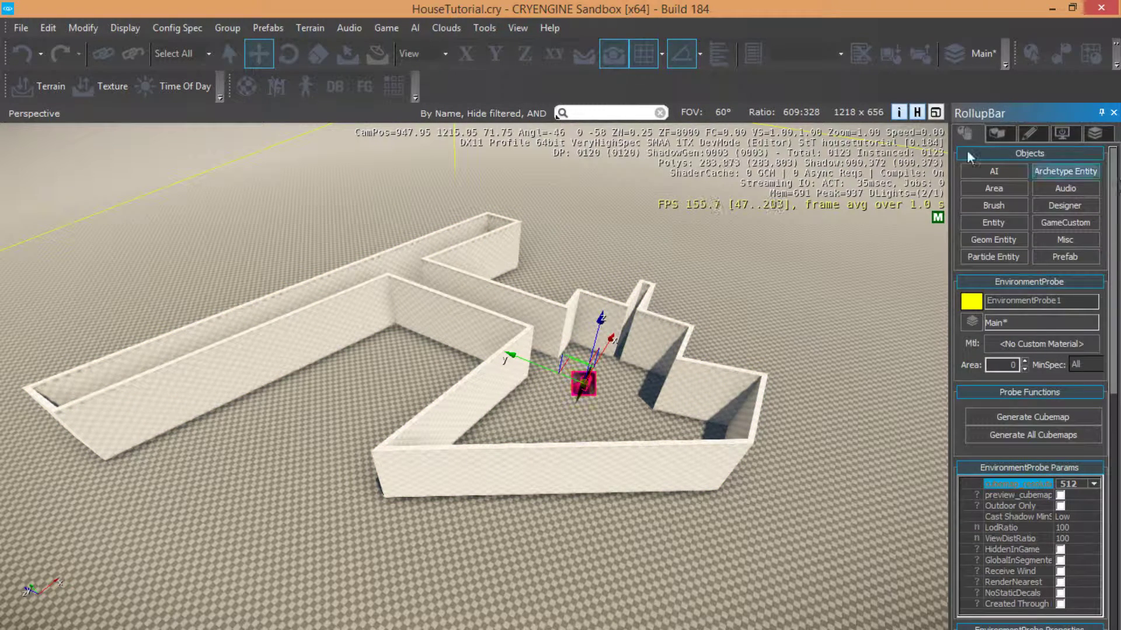
left_click(995, 175)
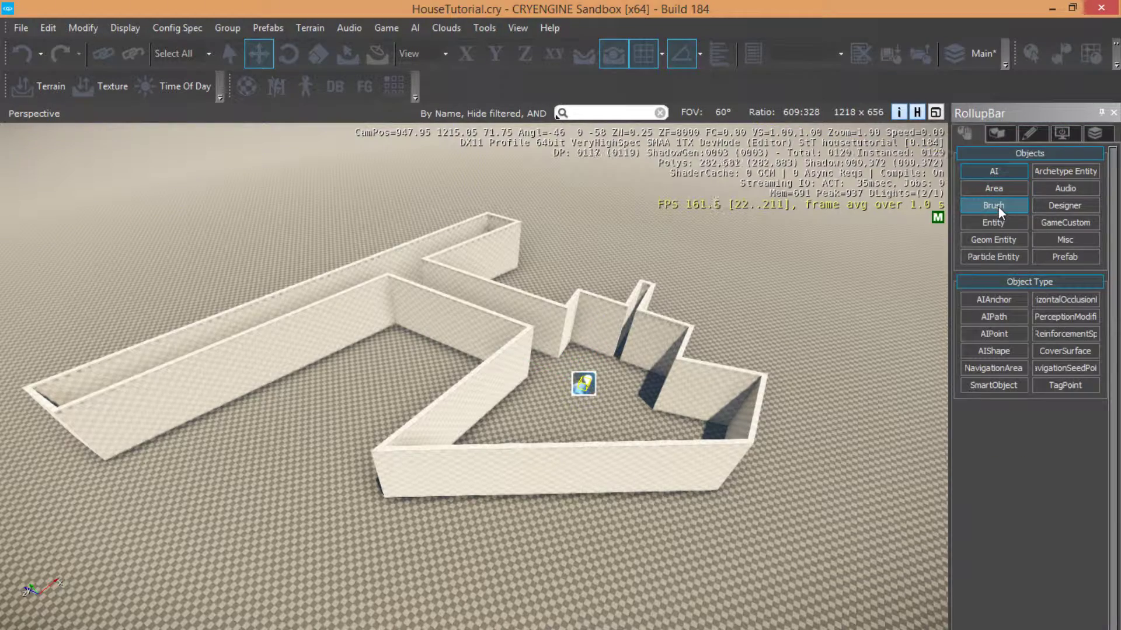
left_click(996, 367)
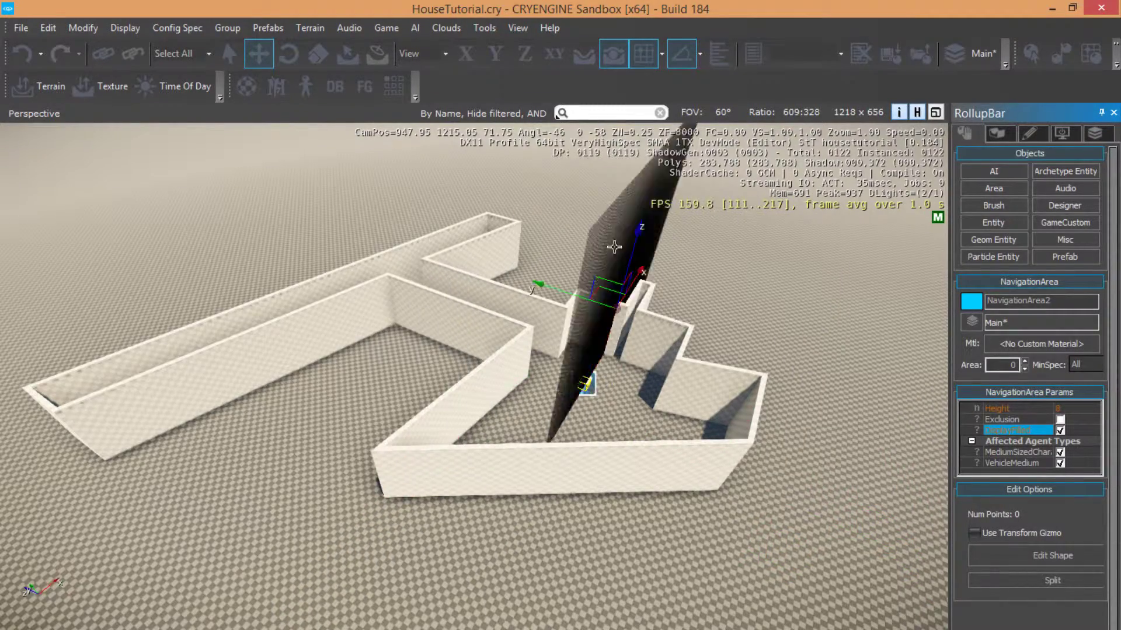
Place the first navigation area points at the outer base corners of the main room's long outer wall.
right_click_drag(579, 394, 587, 395)
scroll(519, 384, "up", 16)
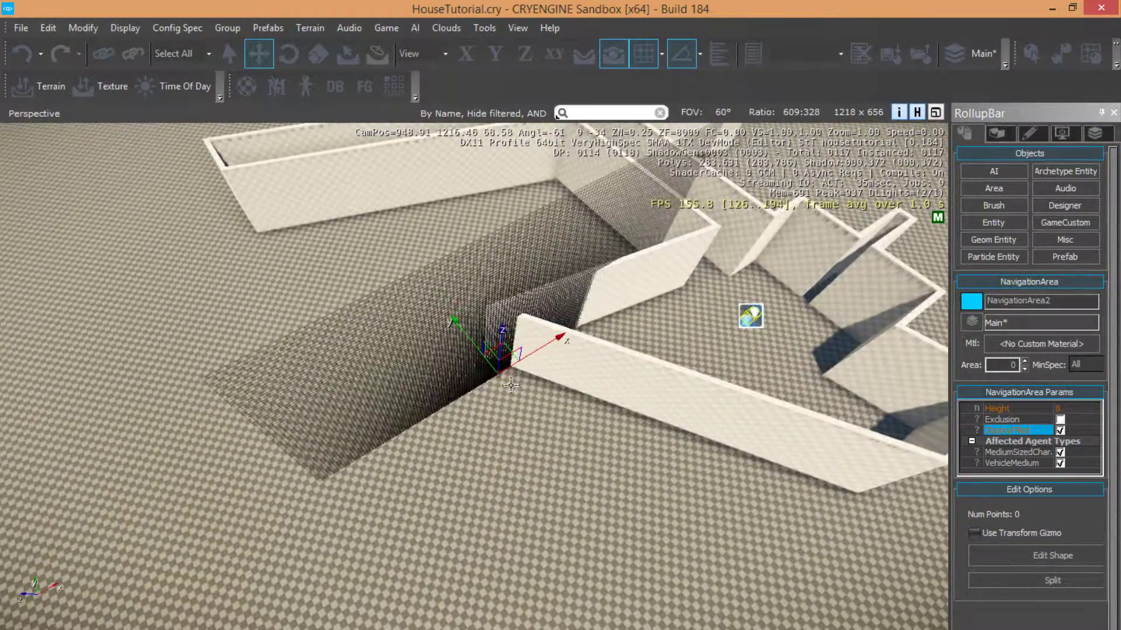
scroll(496, 359, "up", 5)
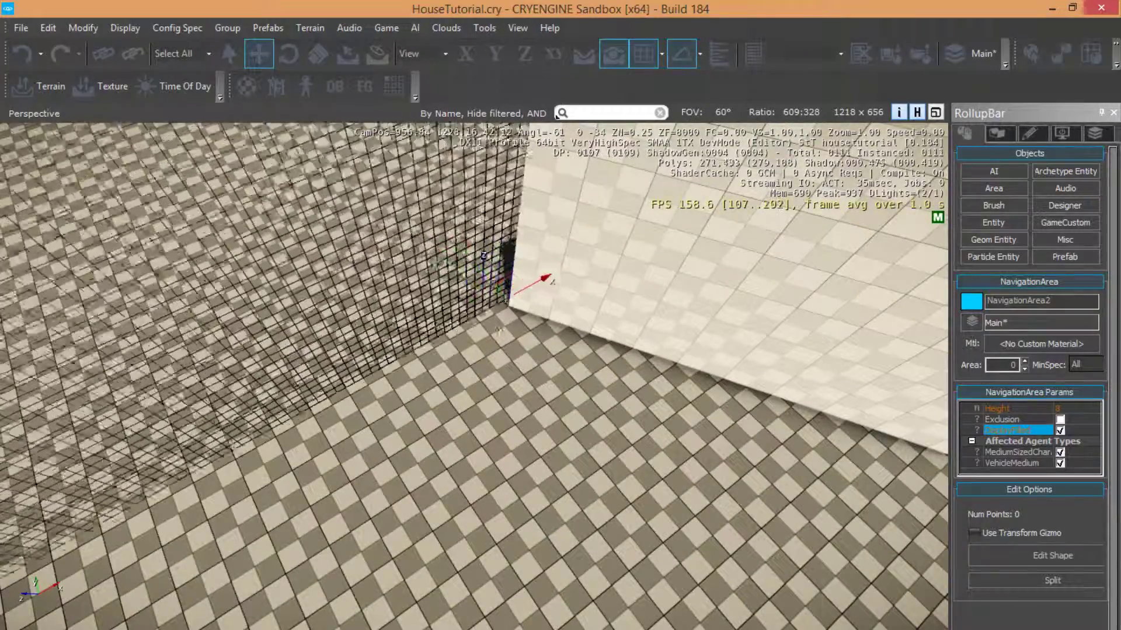
left_click(519, 320)
scroll(519, 320, "down", 5)
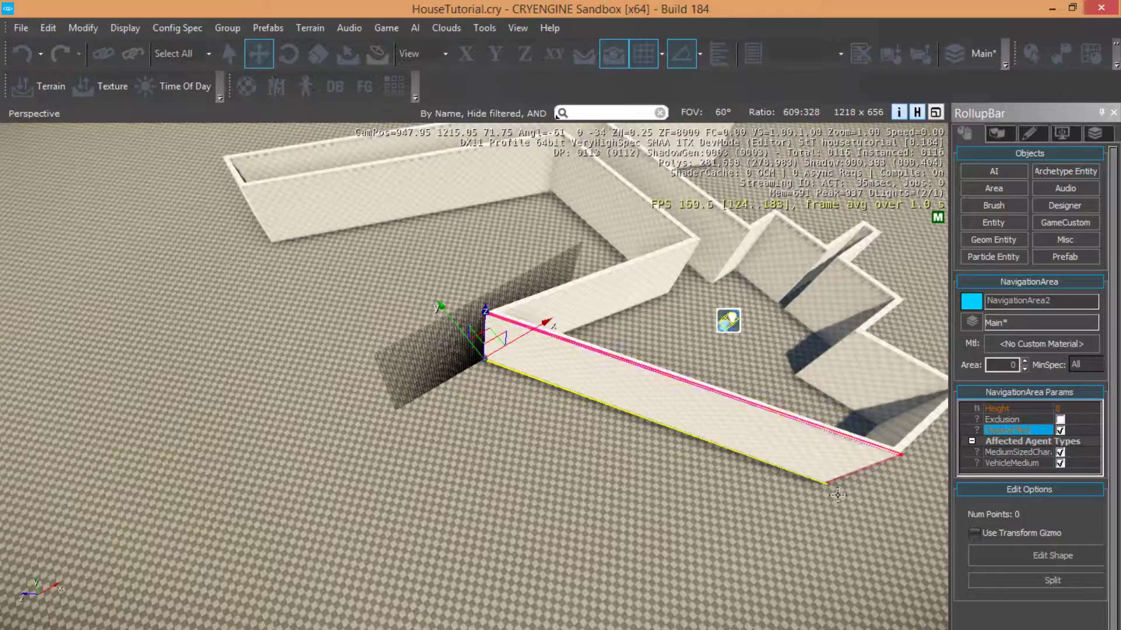
left_click(838, 495)
scroll(383, 501, "down", 5)
right_click_drag(689, 467, 628, 435)
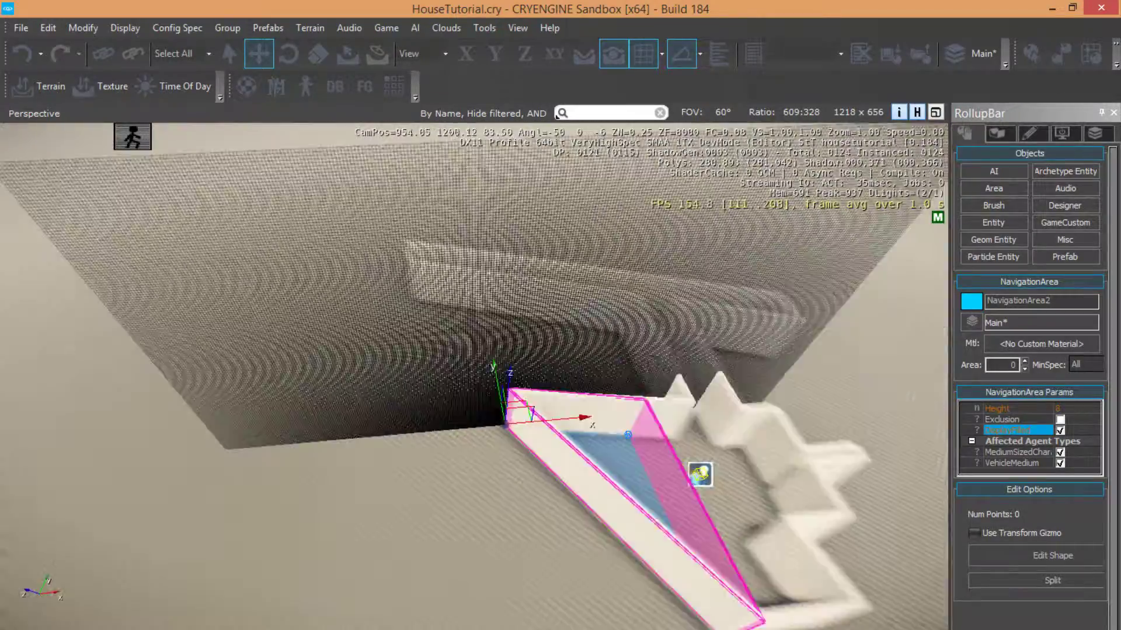
Continue the navigation area outline along the base of the stepped outer walls and around the narrow projecting alcove.
middle_click_drag(628, 434, 564, 402)
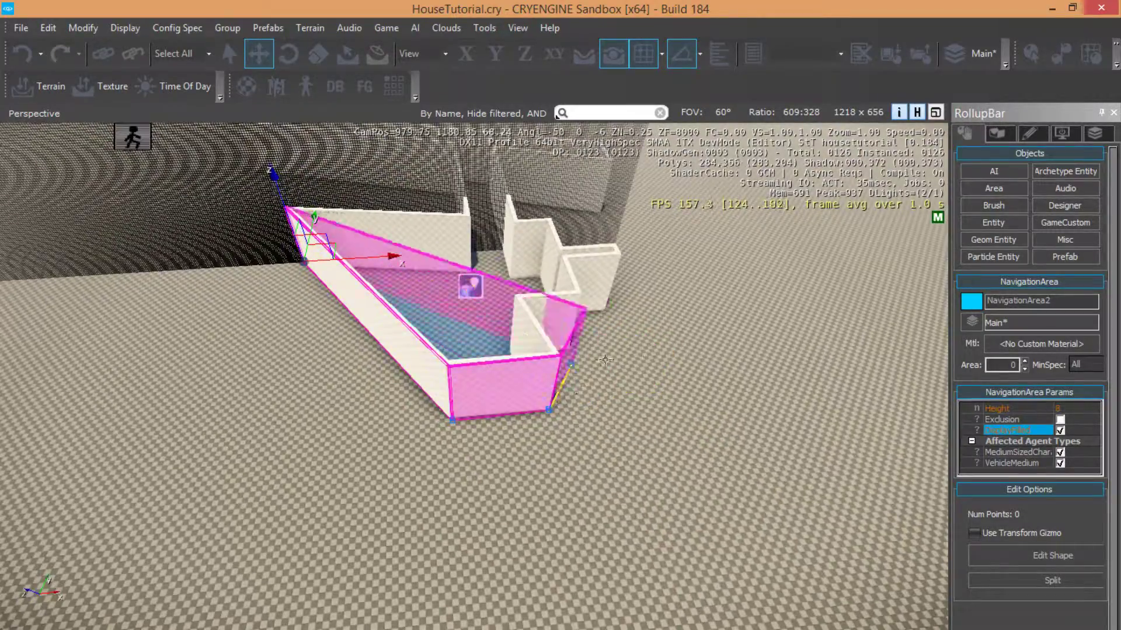
right_click_drag(605, 360, 605, 390)
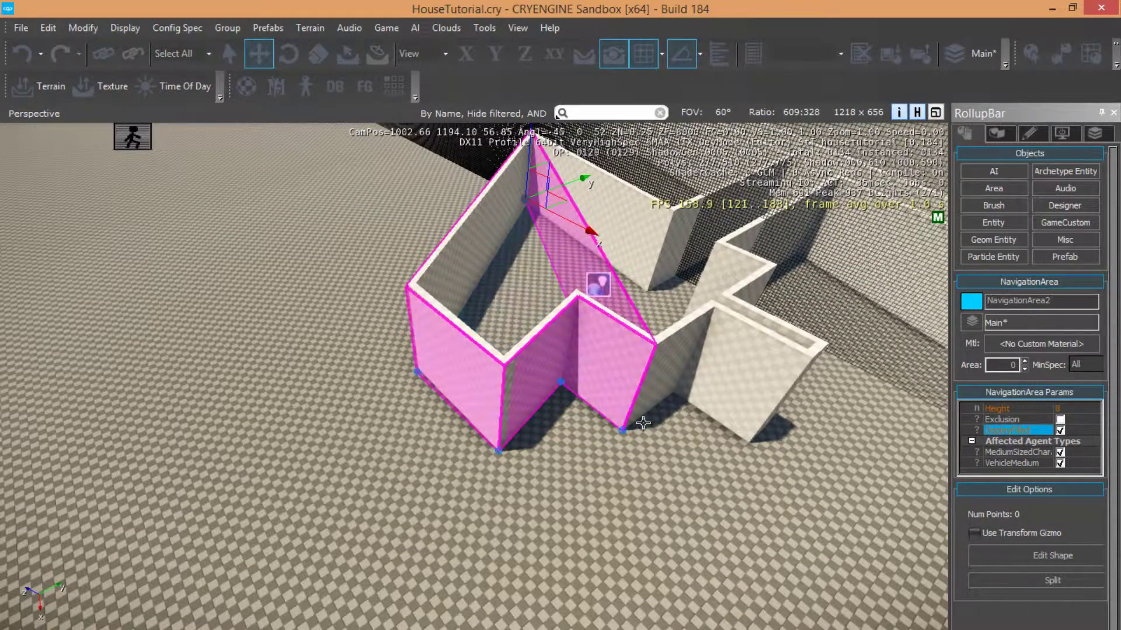
left_click(764, 450)
right_click_drag(765, 450, 400, 432)
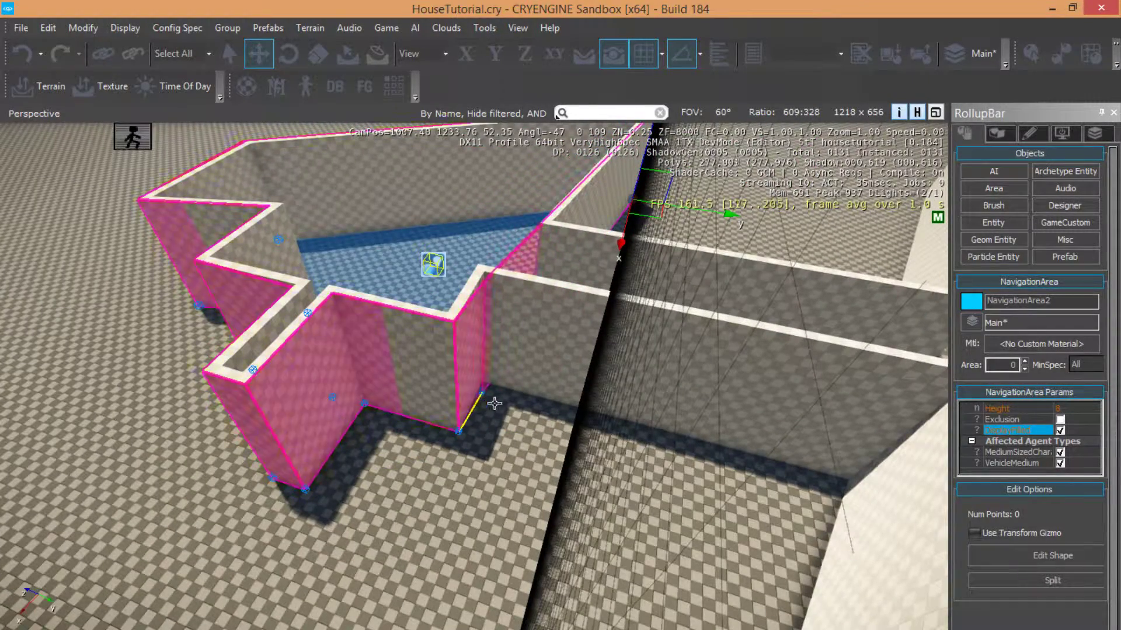
Extend the navigation area outline along the corridor wall to its junction with the long wing and around the wing's nearer end.
scroll(492, 390, "down", 5)
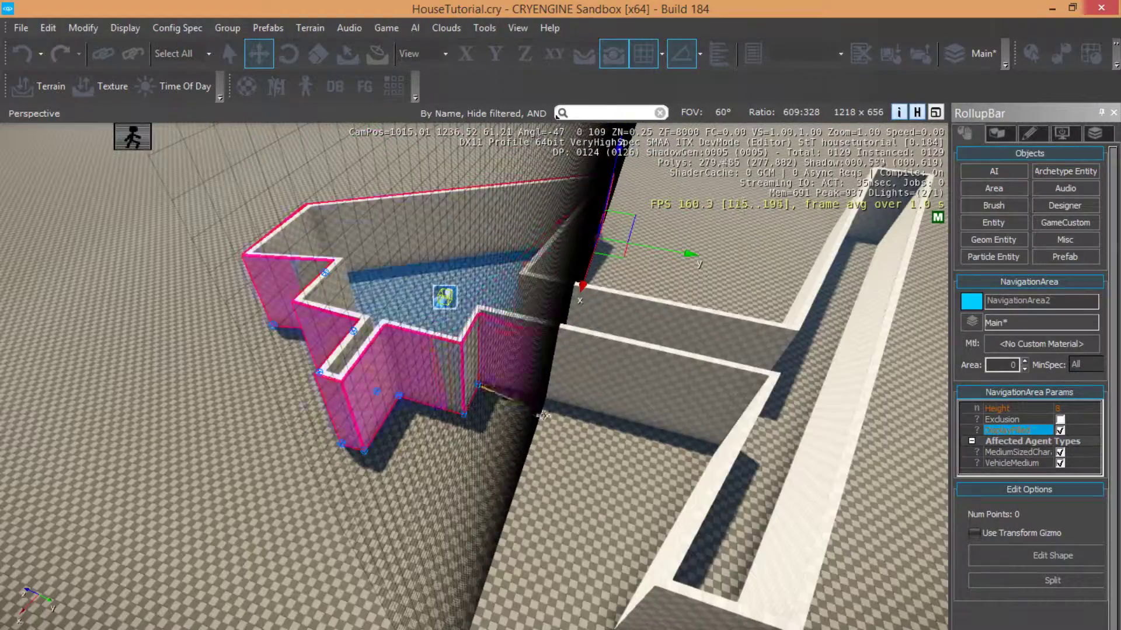
right_click_drag(565, 424, 536, 435)
key("w")
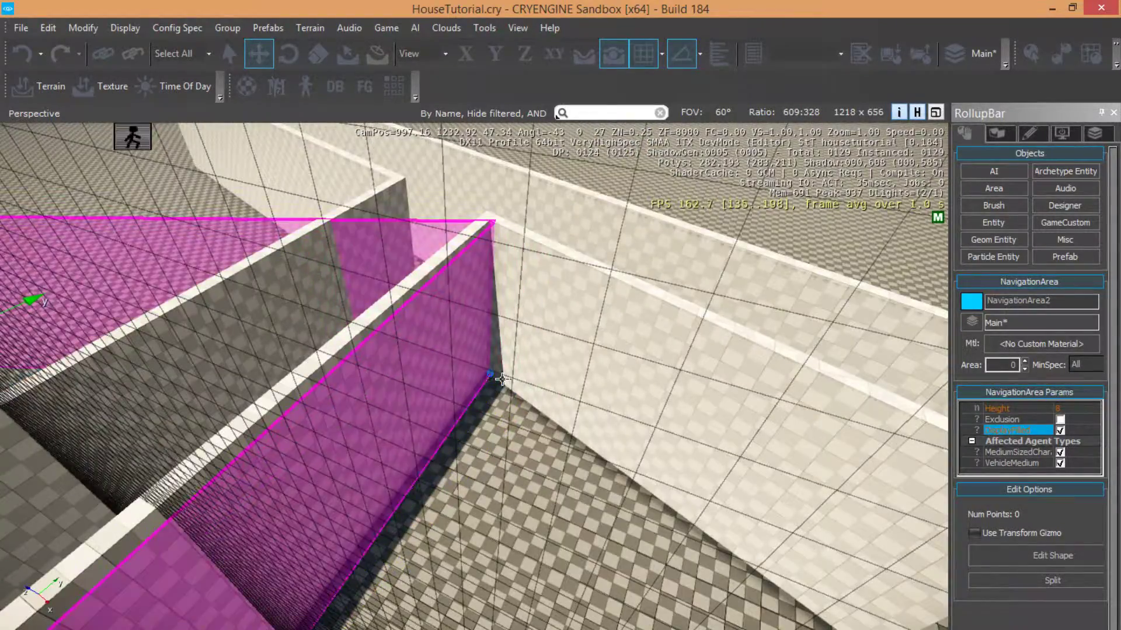
scroll(502, 380, "down", 5)
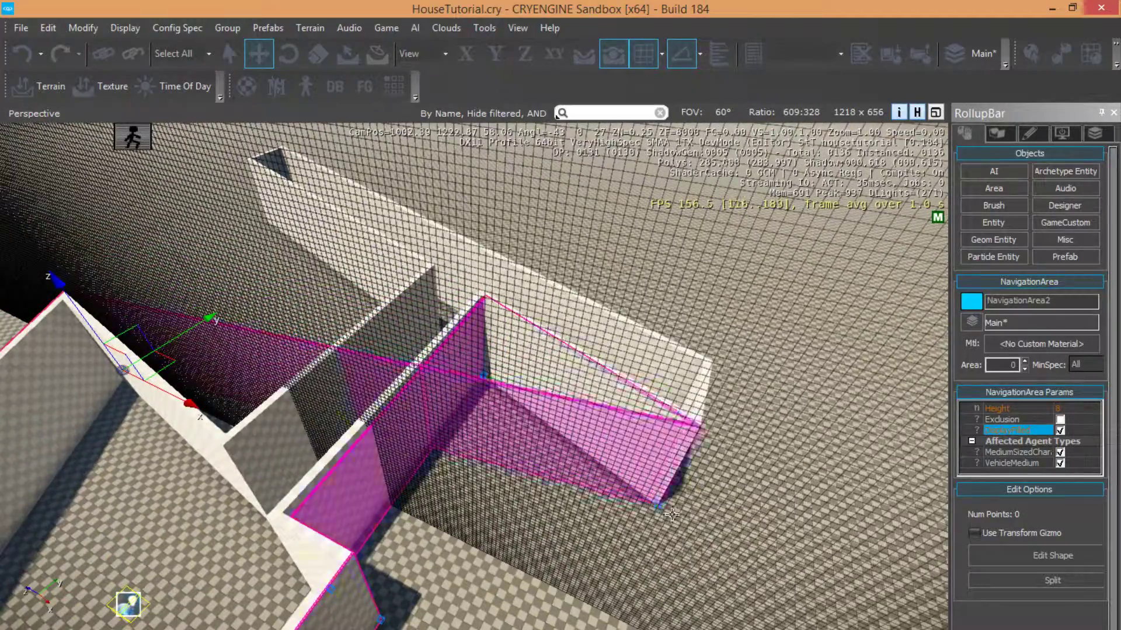
right_click_drag(660, 474, 652, 490)
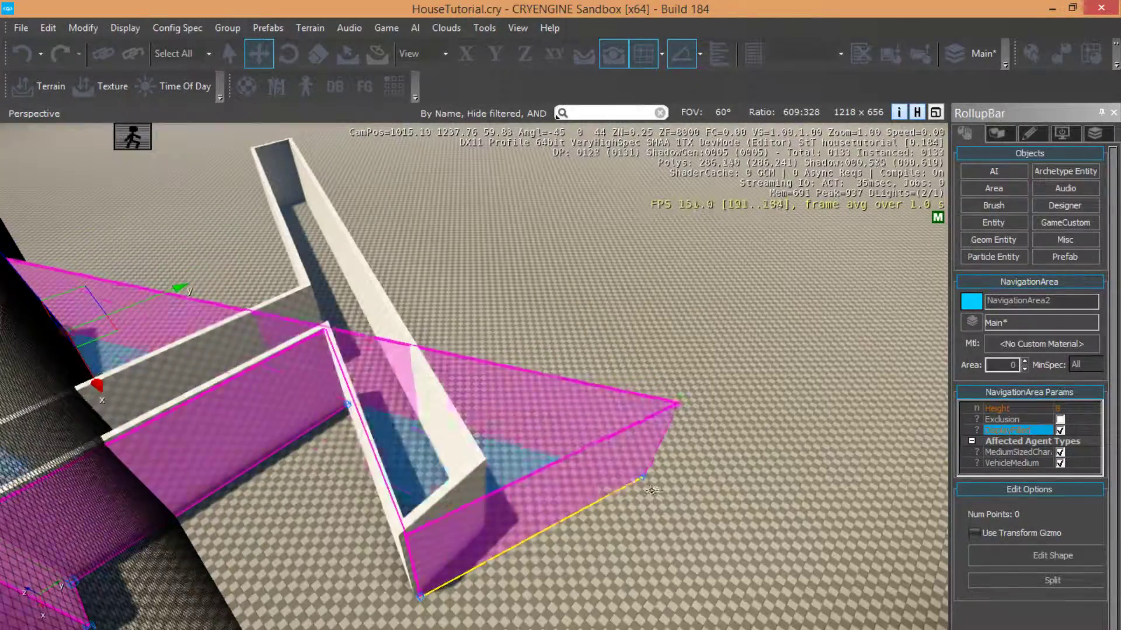
right_click_drag(498, 538, 613, 583)
middle_click_drag(724, 332, 730, 327)
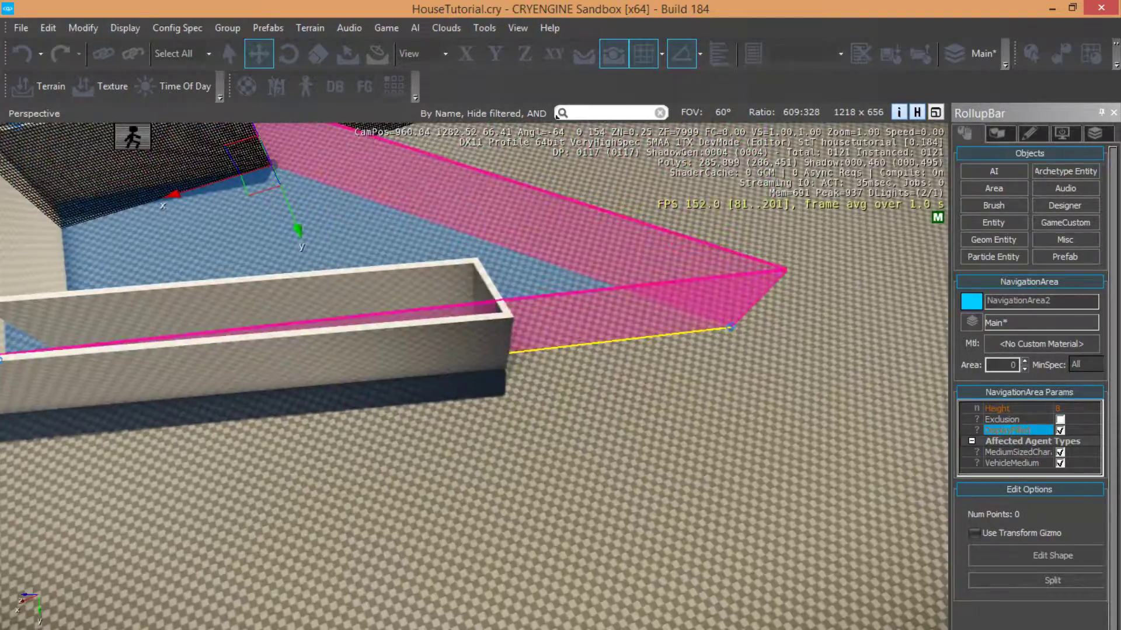
Trace the navigation area around the far end of the long wing and back to the wing's inner corner with the corridor.
right_click_drag(519, 380, 508, 343)
middle_click_drag(508, 343, 507, 322)
scroll(516, 311, "up", 5)
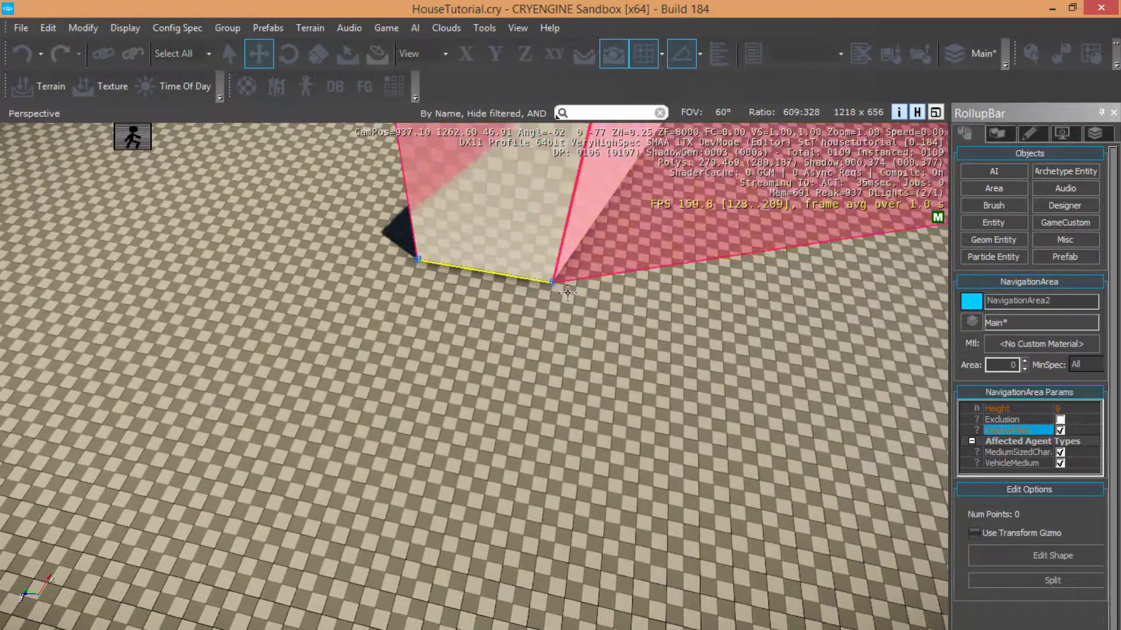
left_click(553, 292)
scroll(506, 322, "down", 2)
middle_click_drag(584, 292, 520, 310, "alt")
middle_click_drag(641, 317, 664, 243)
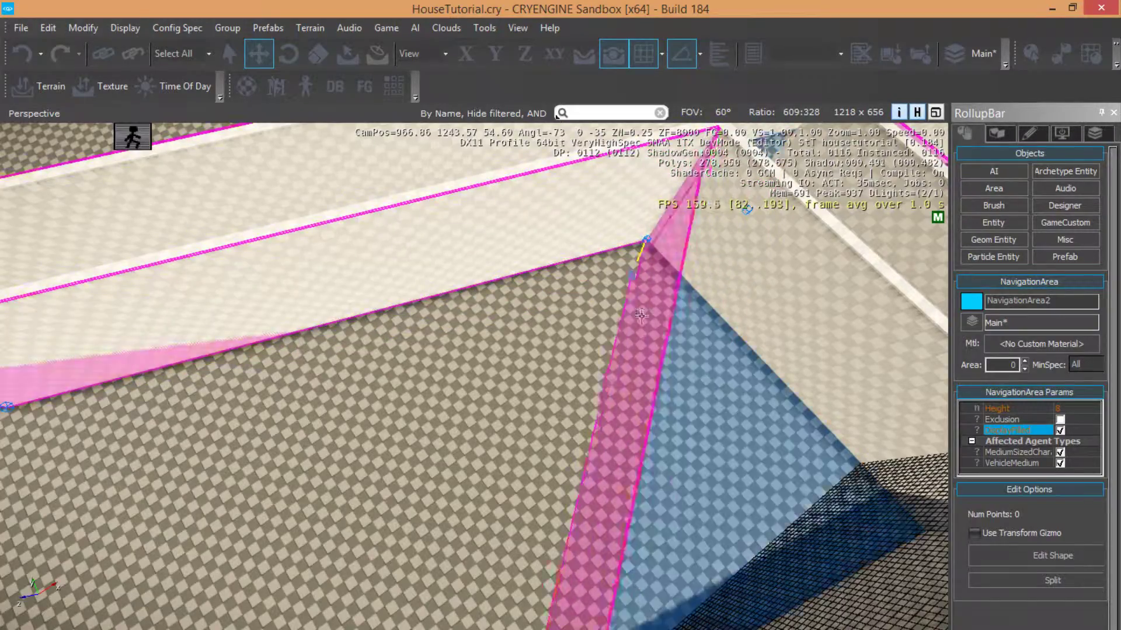
Trace the remaining corridor and room walls and finish the navigation area shape at its starting corner.
right_click_drag(640, 315, 453, 387)
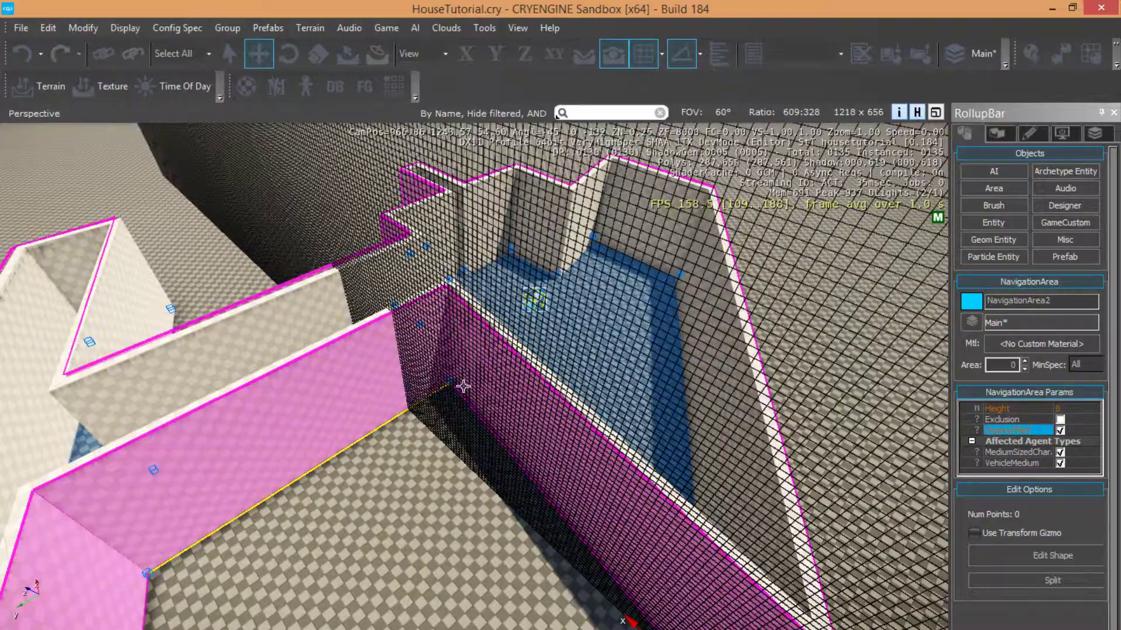
key("s")
right_click_drag(481, 403, 728, 336)
key("a")
middle_click_drag(528, 236, 566, 257)
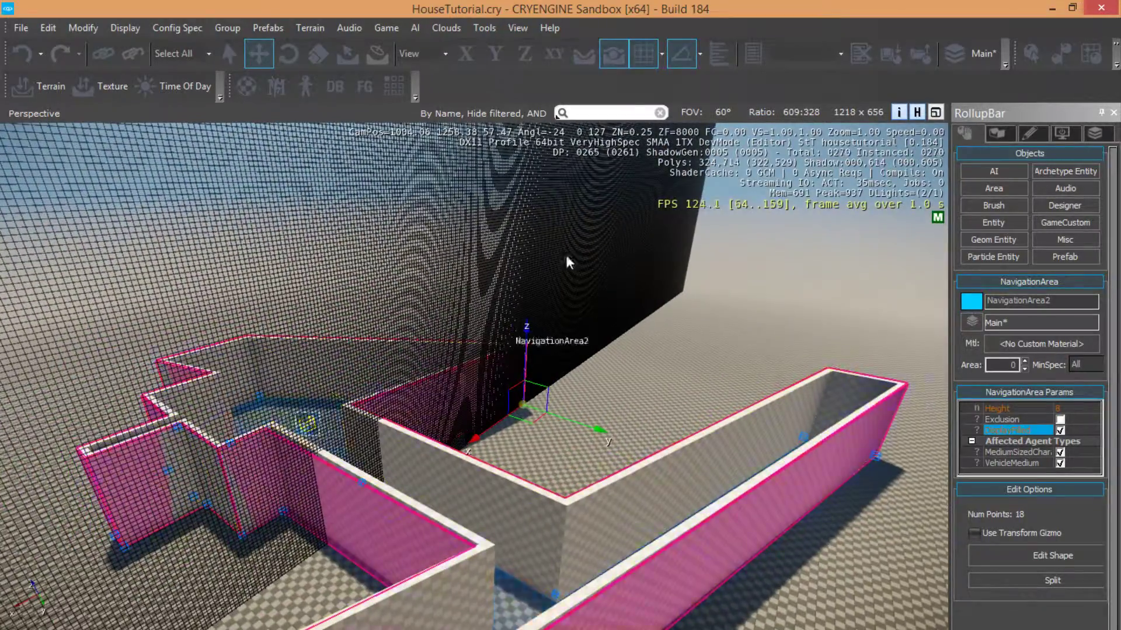
Turn off grid snapping and inspect the finished navigation area along the corridor and room walls.
left_click(647, 51)
right_click_drag(558, 324, 476, 379)
scroll(401, 213, "up", 1)
scroll(401, 213, "up", 3)
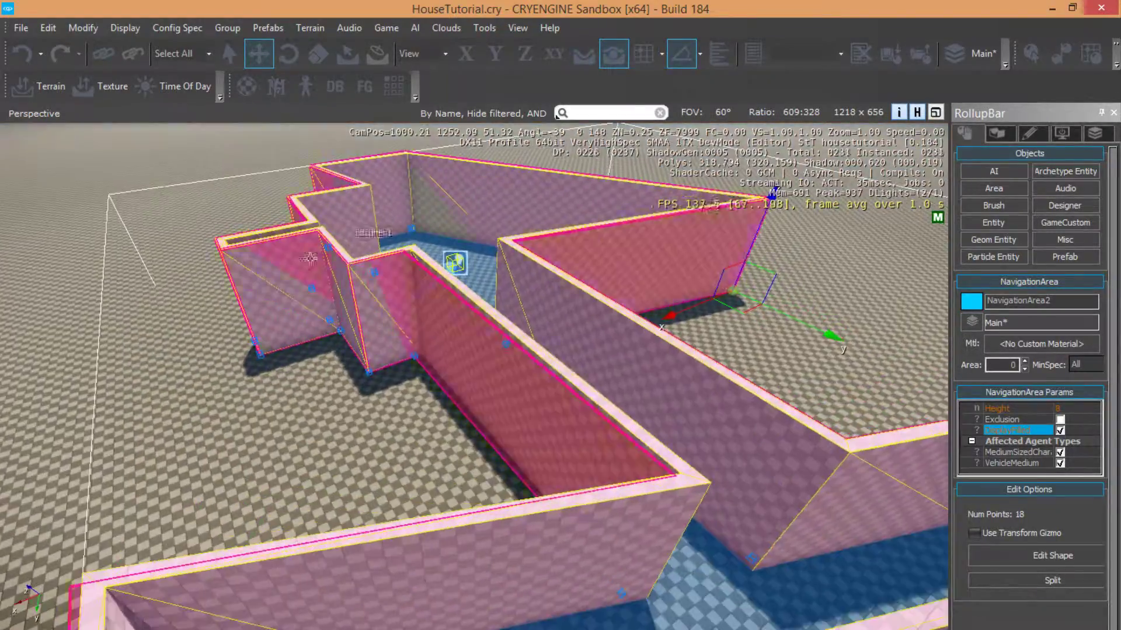
right_click_drag(402, 214, 782, 158)
key("w")
scroll(337, 274, "down", 16)
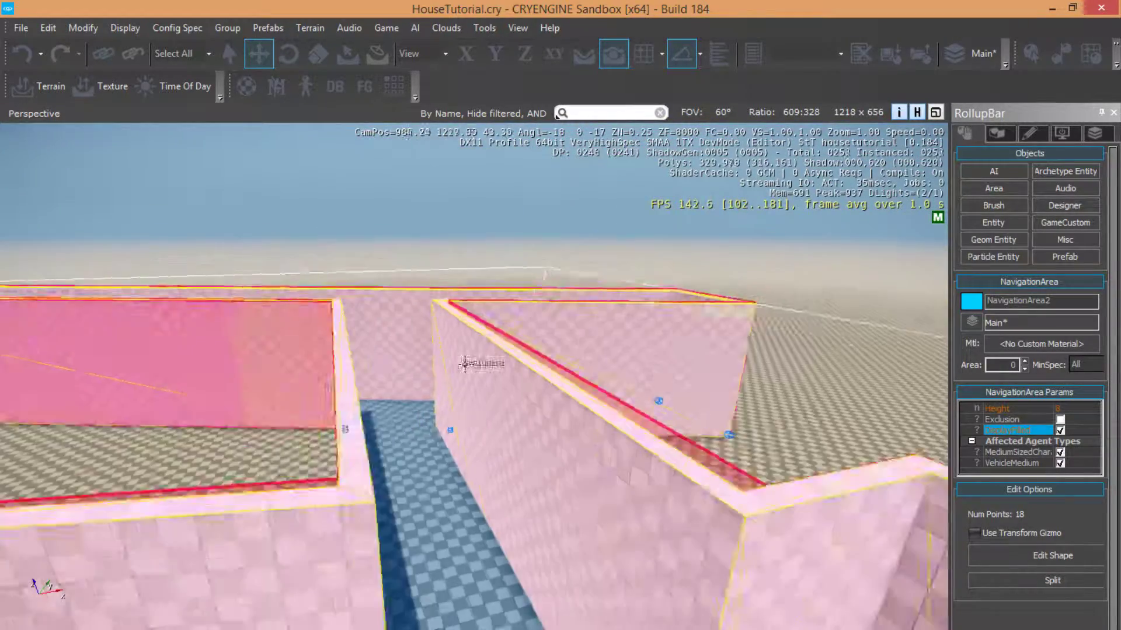
right_click_drag(272, 332, 273, 332)
right_click_drag(680, 368, 568, 322)
right_click_drag(399, 325, 399, 324)
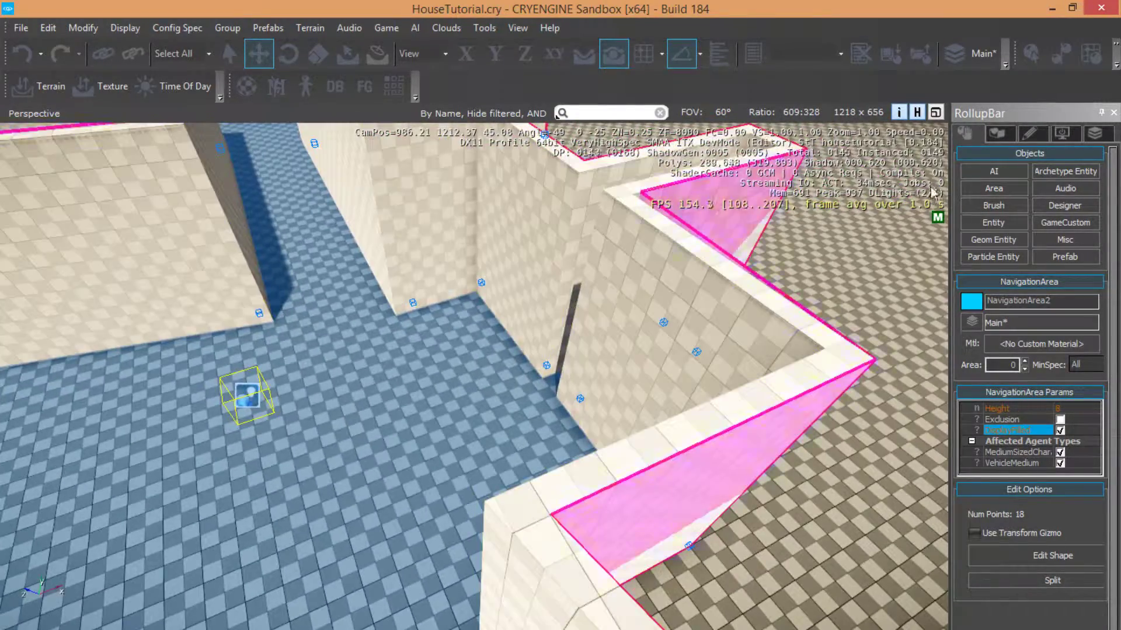
Place a Human AI character entity on the main room's floor near the environment probe.
left_click(1000, 220)
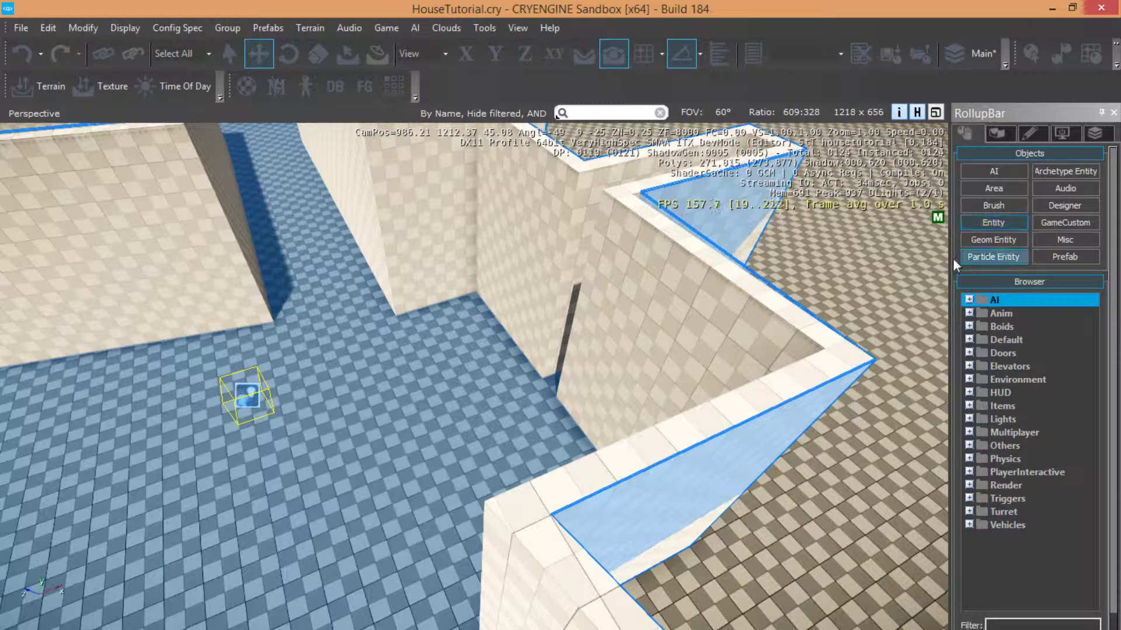
left_click(969, 300)
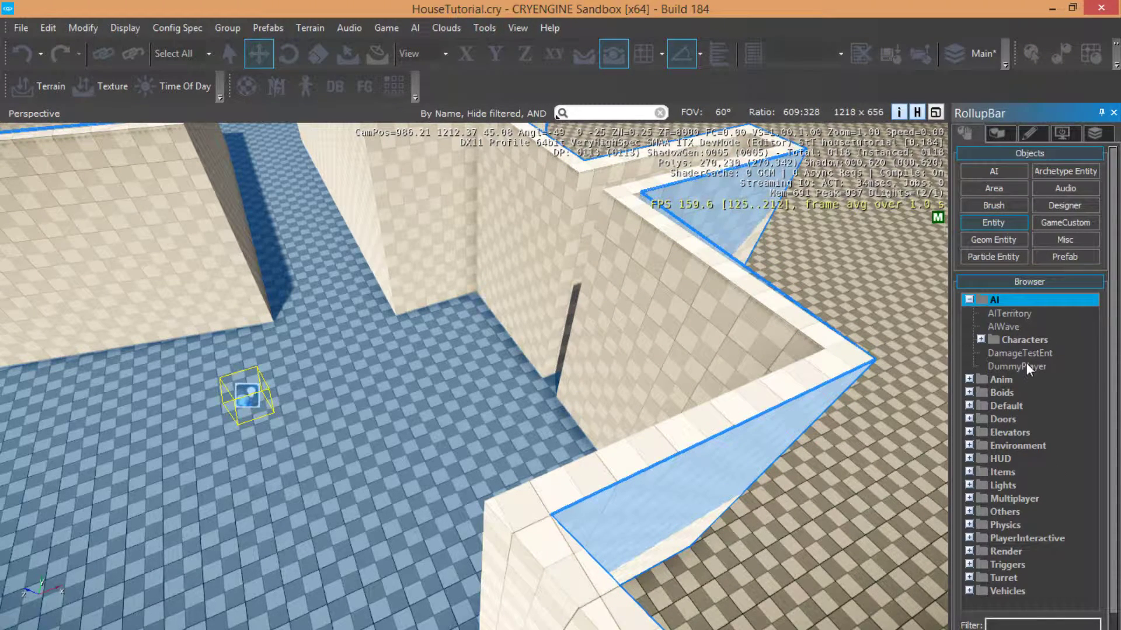
left_click(980, 339)
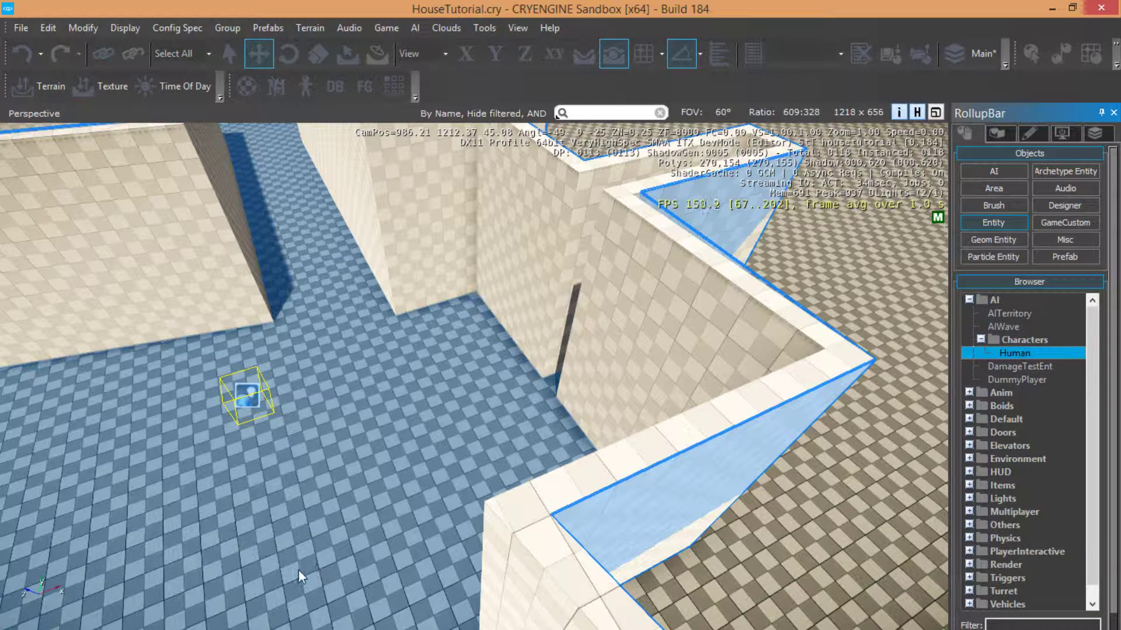
scroll(361, 554, "down", 1)
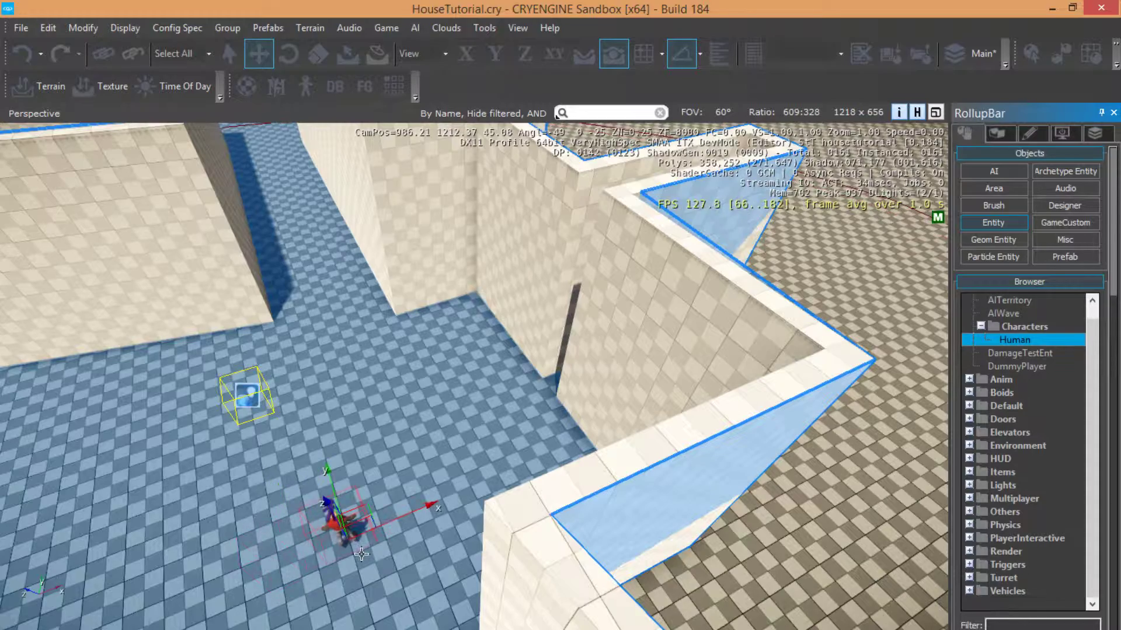
scroll(360, 554, "up", 1)
right_click_drag(446, 497, 437, 465)
left_click(422, 464)
Examine the placed human inside the room and review the terrain-following and snapping options.
key("d")
key("w")
middle_click_drag(641, 399, 666, 421)
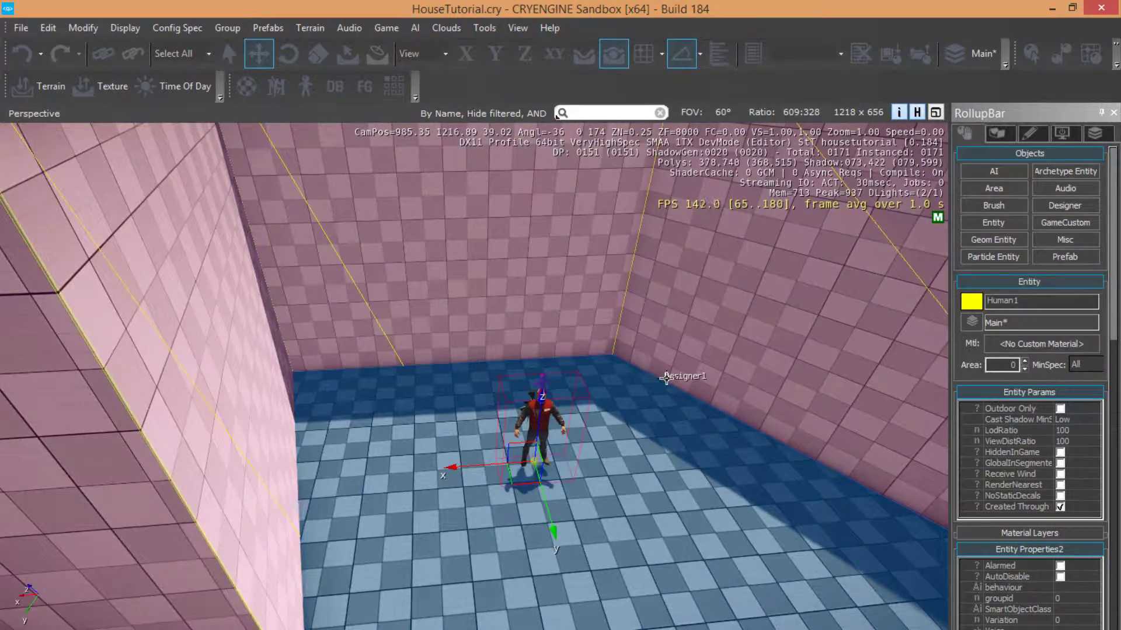
key("w")
right_click_drag(542, 517, 543, 515)
middle_click_drag(542, 515, 544, 513)
right_click_drag(560, 453, 575, 454)
scroll(607, 452, "down", 5)
middle_click_drag(645, 445, 646, 443)
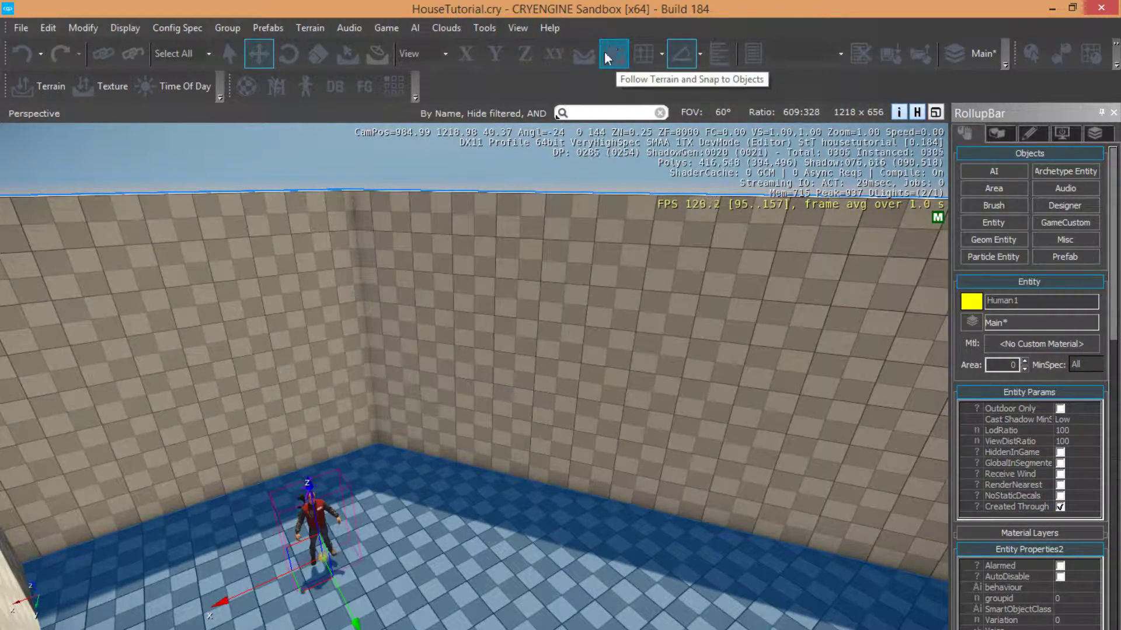
left_click(583, 50)
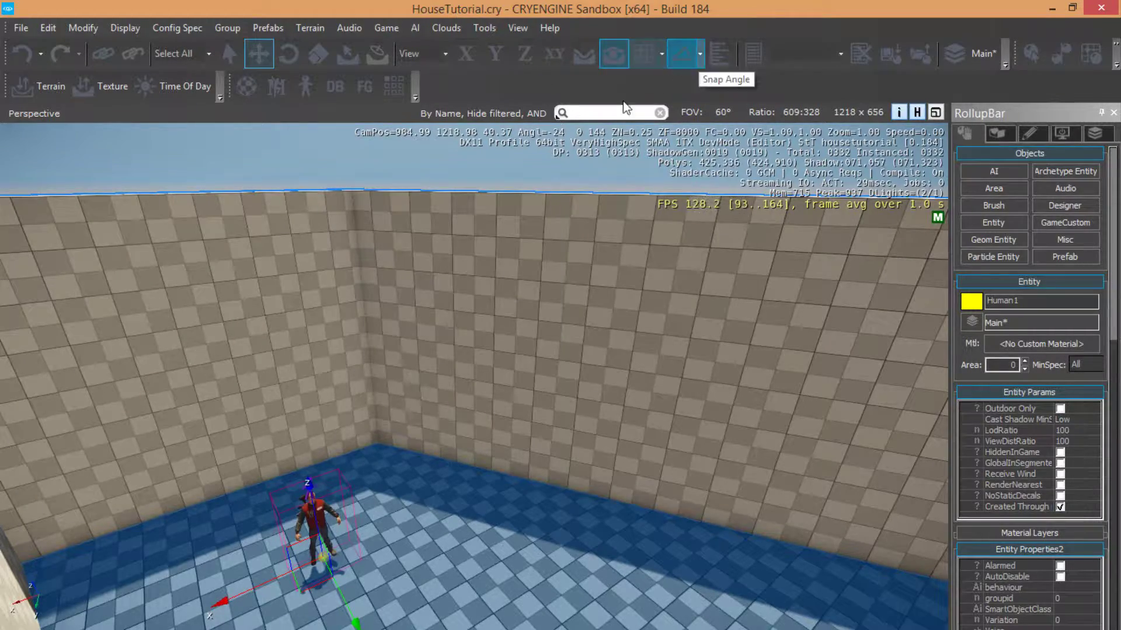
Filter the entities by "spawn" and place a SpawnPoint on the floor at the far end of the corridor from the human.
right_click_drag(563, 234, 775, 225)
key("w")
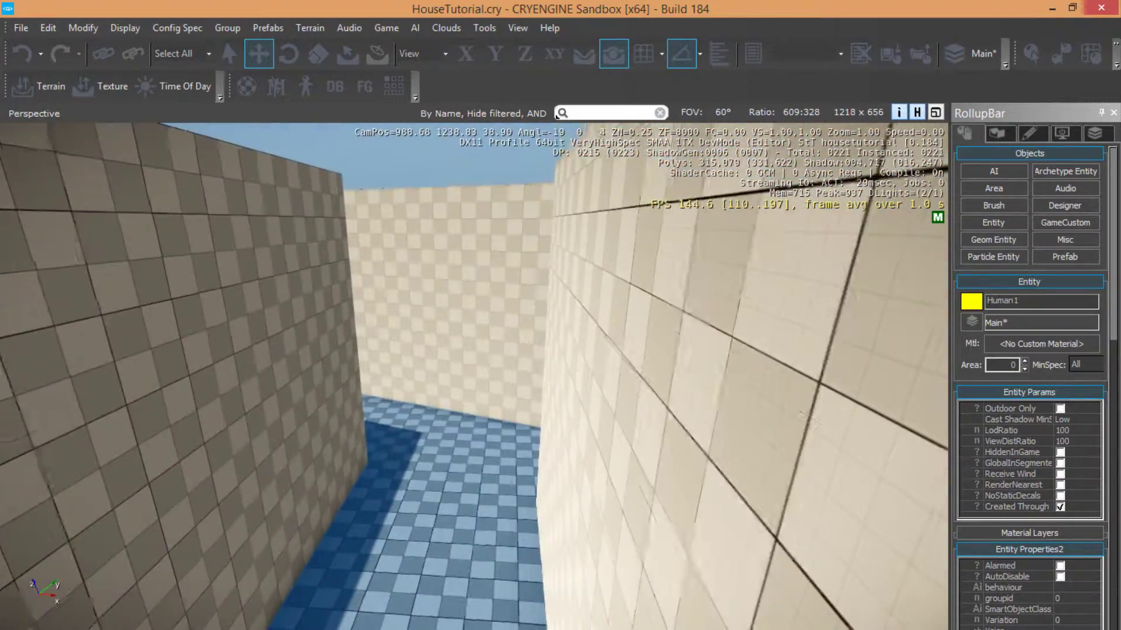
right_click_drag(558, 114, 558, 113)
key("w")
scroll(337, 342, "down", 3)
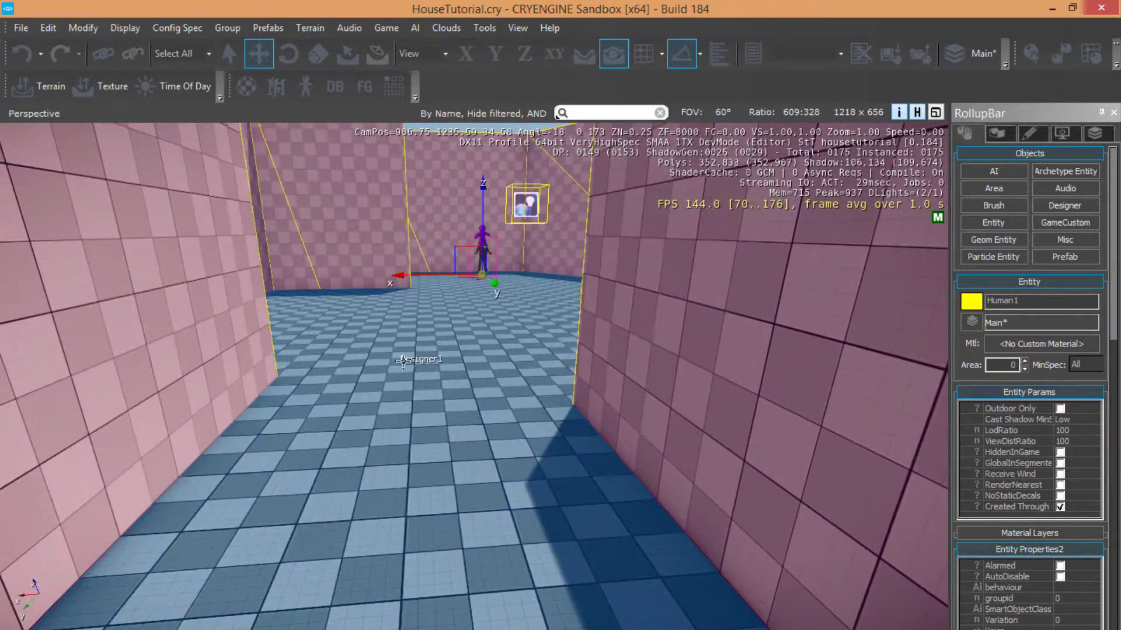
middle_click_drag(402, 361, 390, 350)
right_click_drag(390, 349, 434, 343)
scroll(349, 349, "down", 3)
scroll(434, 343, "up", 3)
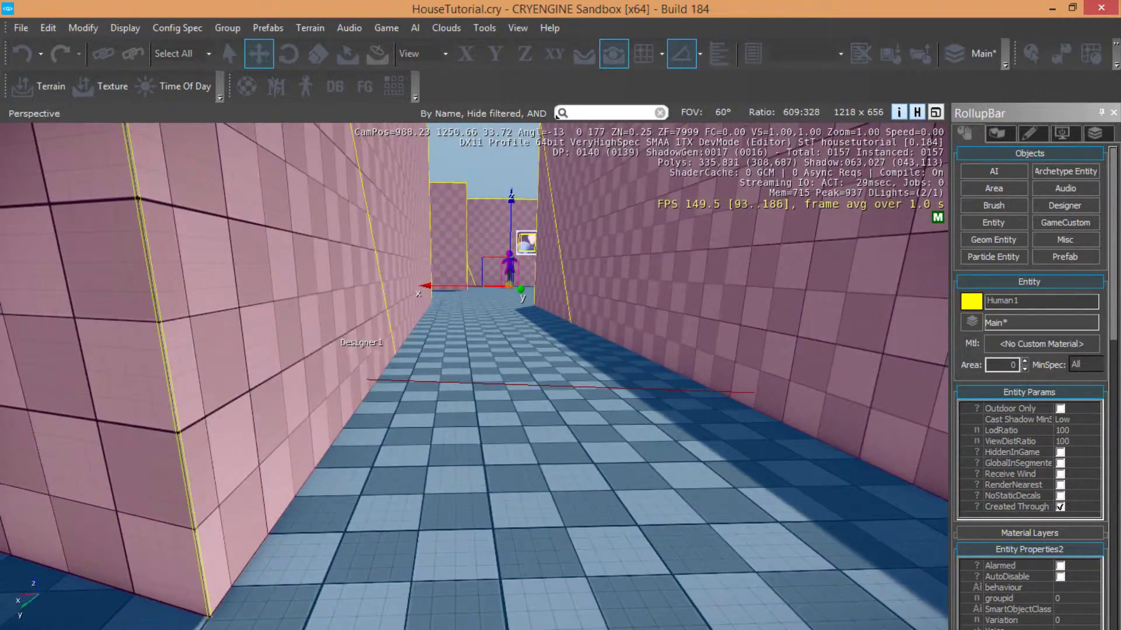
right_click_drag(664, 350, 664, 377)
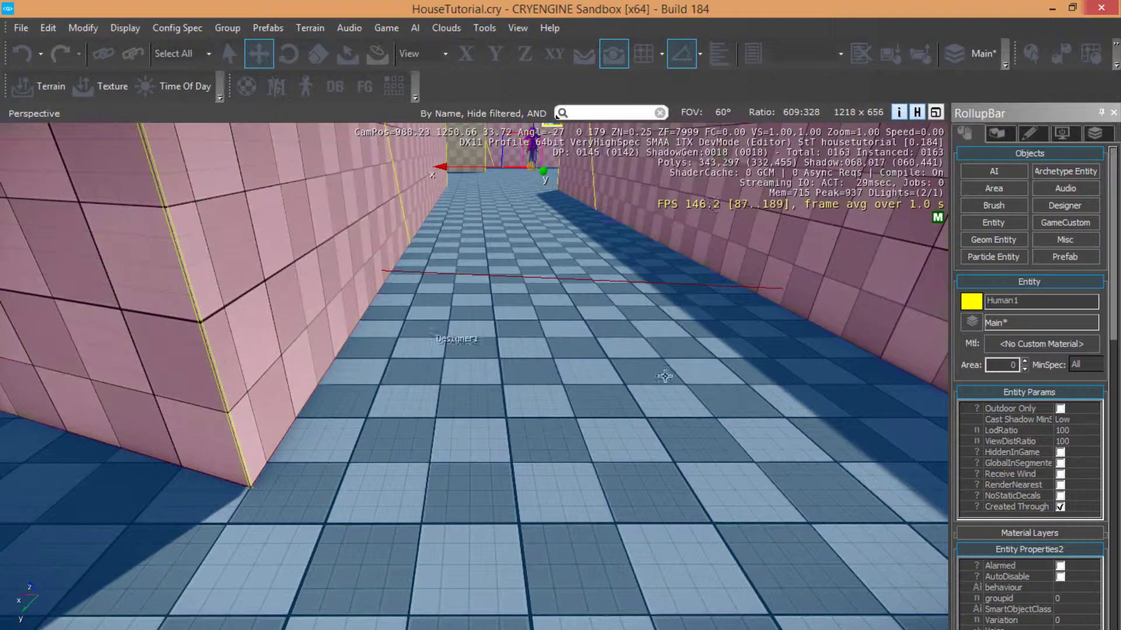
left_click(982, 222)
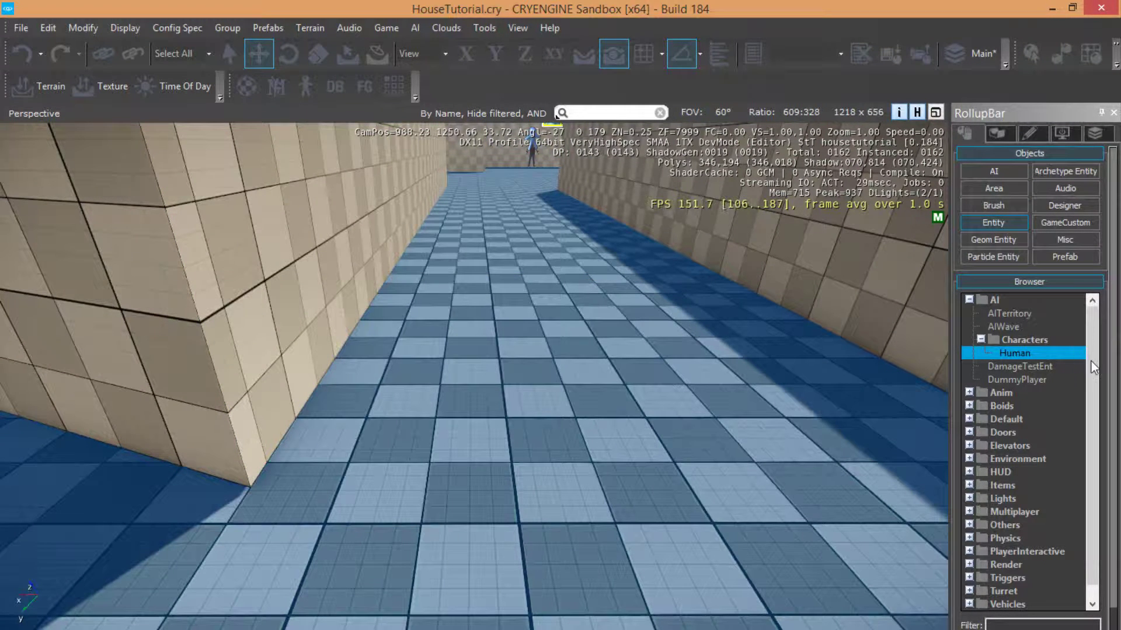
left_click(1000, 625)
type("spawn")
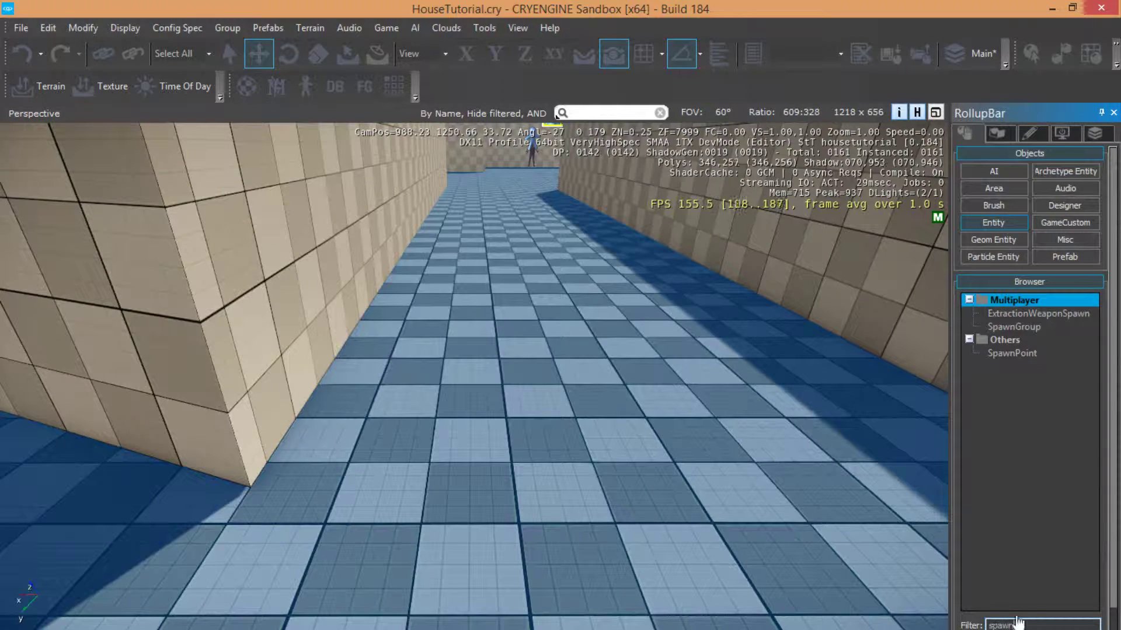
left_click(1022, 352)
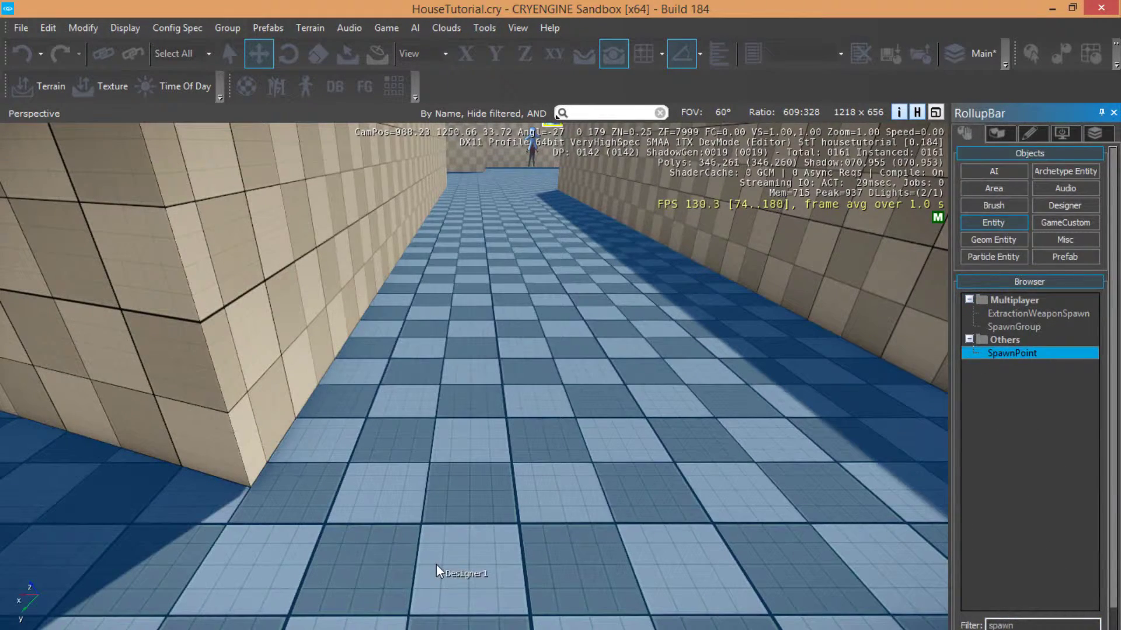
left_click(552, 586)
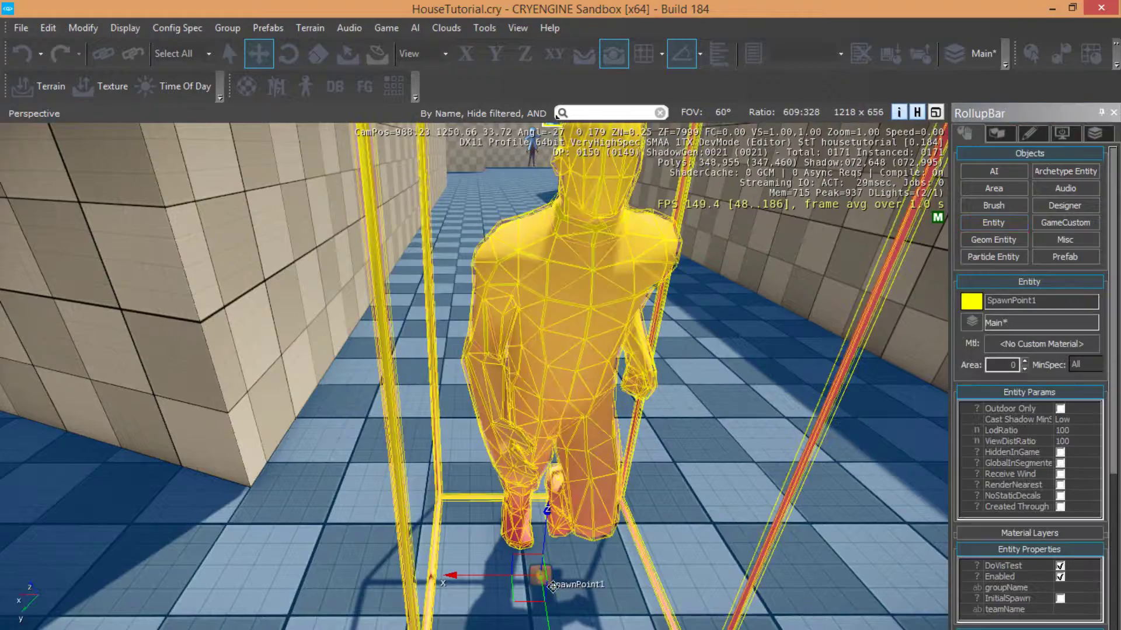
Rotate the SpawnPoint about its Z axis to face along the corridor and shift it along X toward the side wall.
left_click(291, 56)
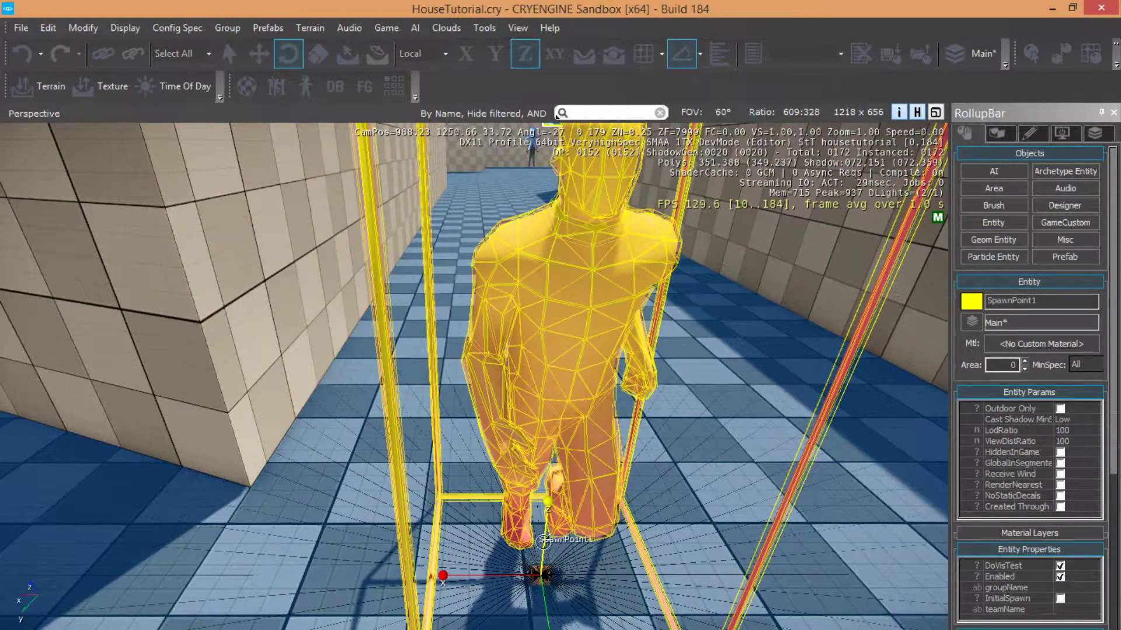
left_click_drag(553, 544, 580, 511)
left_click(262, 59)
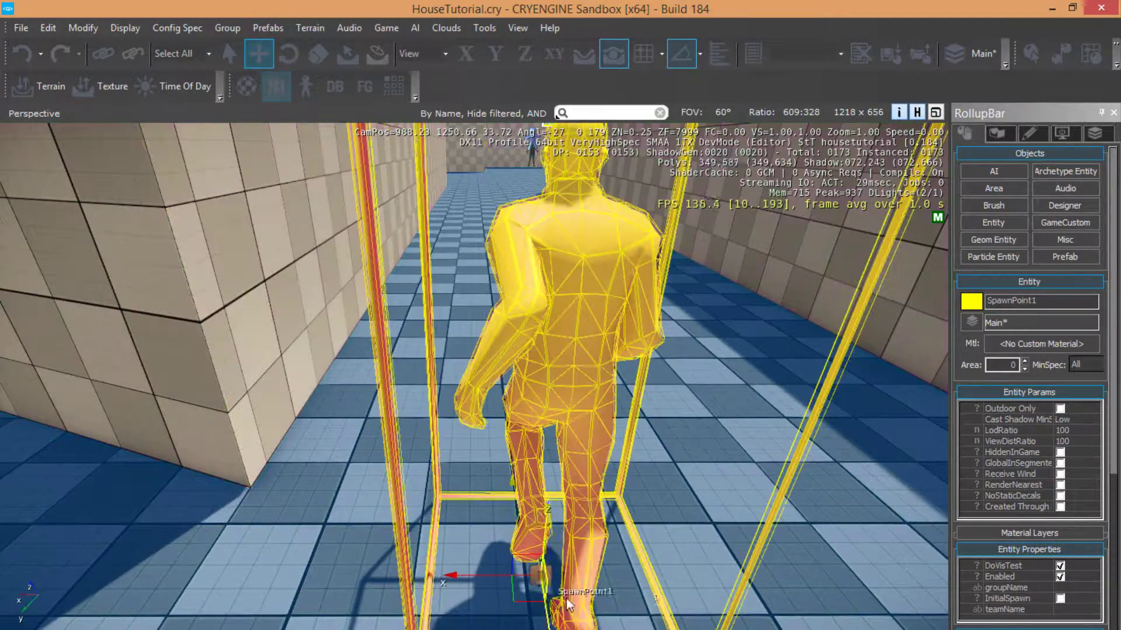
left_click(536, 569)
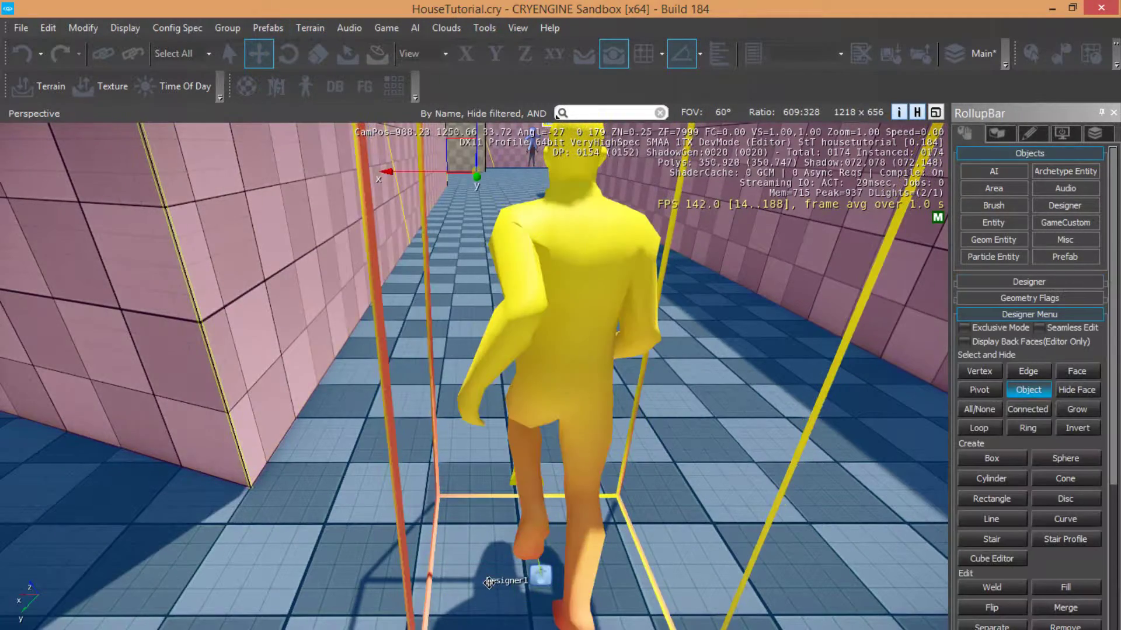
left_click(536, 529)
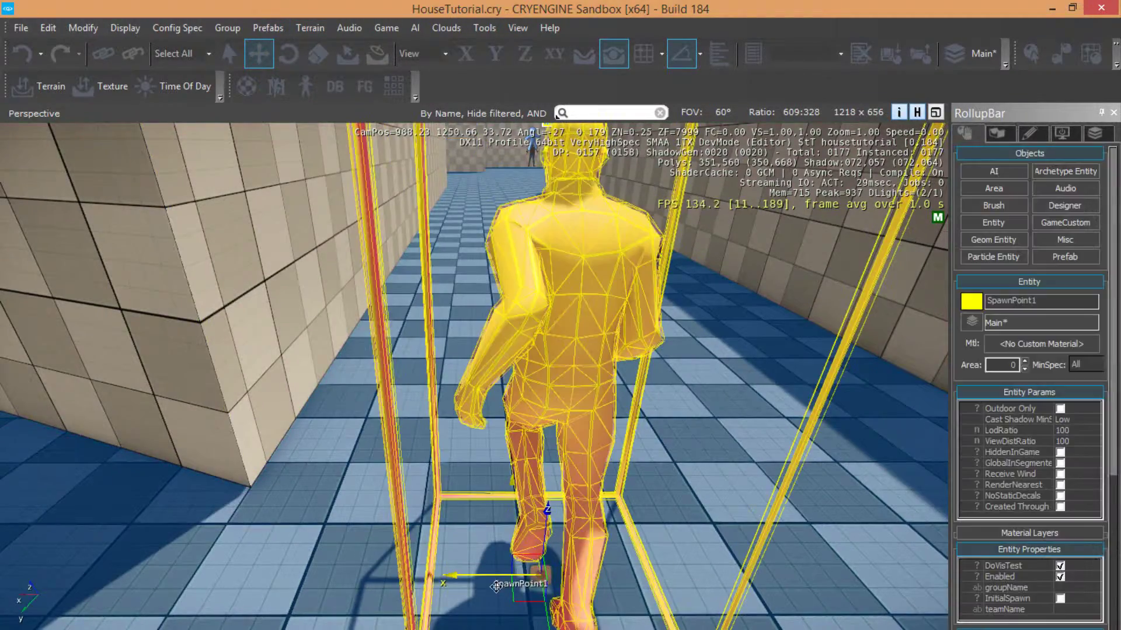
left_click_drag(482, 587, 302, 586)
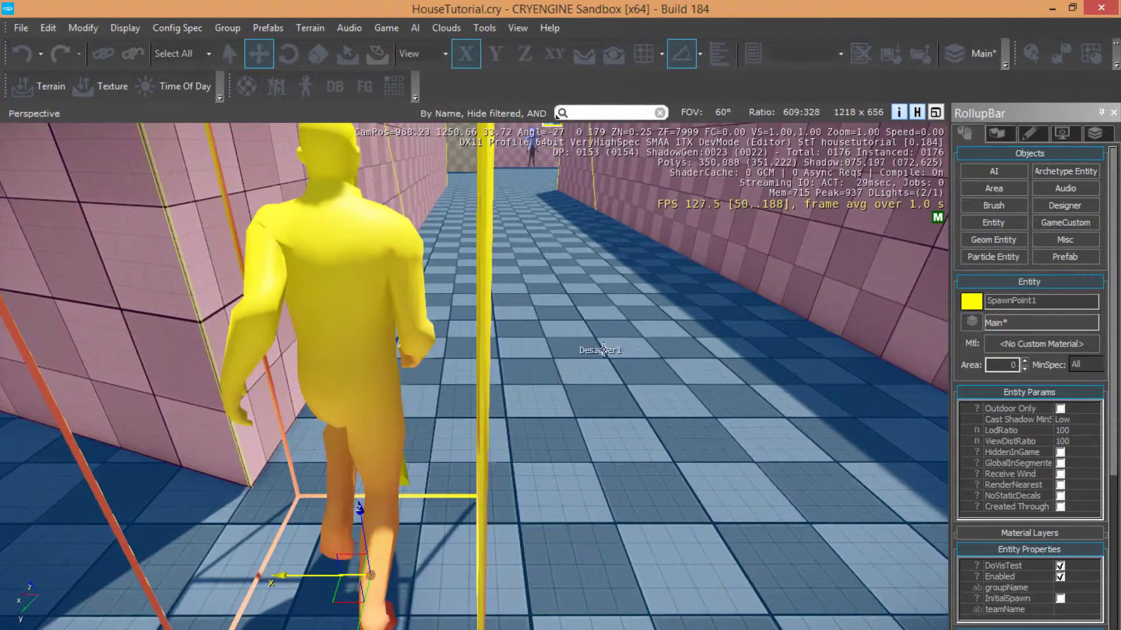
Select the Human AI character standing in the main room.
right_click_drag(599, 346, 700, 321)
middle_click_drag(459, 345, 491, 345)
middle_click_drag(509, 383, 506, 473)
right_click_drag(509, 383, 800, 475)
right_click_drag(481, 496, 227, 187)
scroll(338, 187, "up", 4)
middle_click_drag(363, 245, 355, 266)
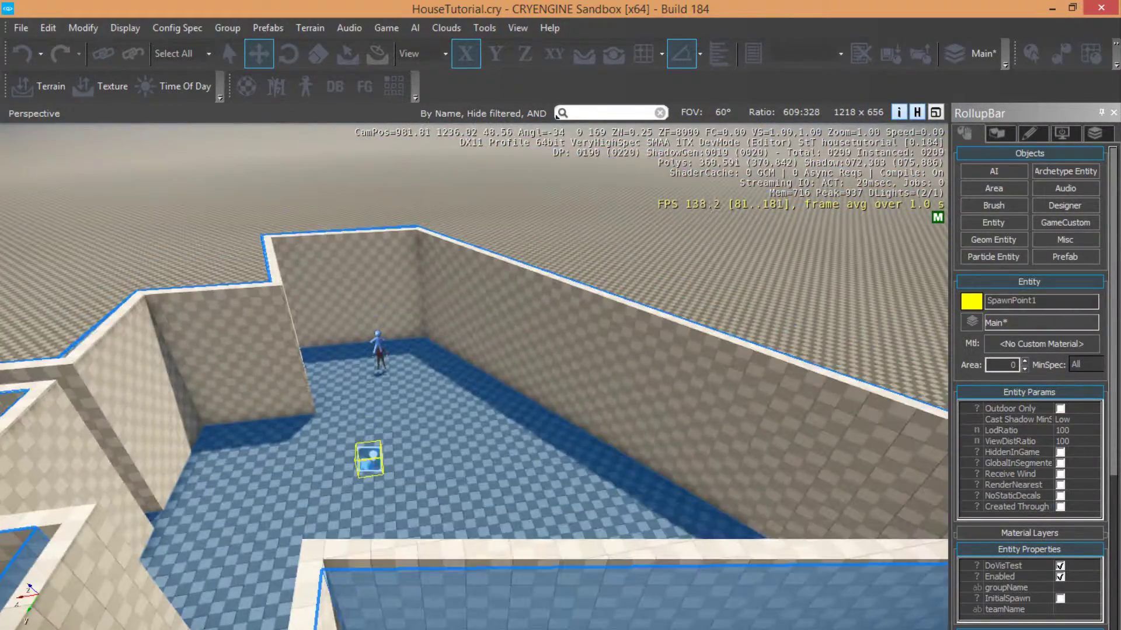
scroll(355, 266, "up", 2)
scroll(355, 266, "up", 5)
right_click_drag(459, 248, 416, 238)
scroll(429, 239, "up", 4)
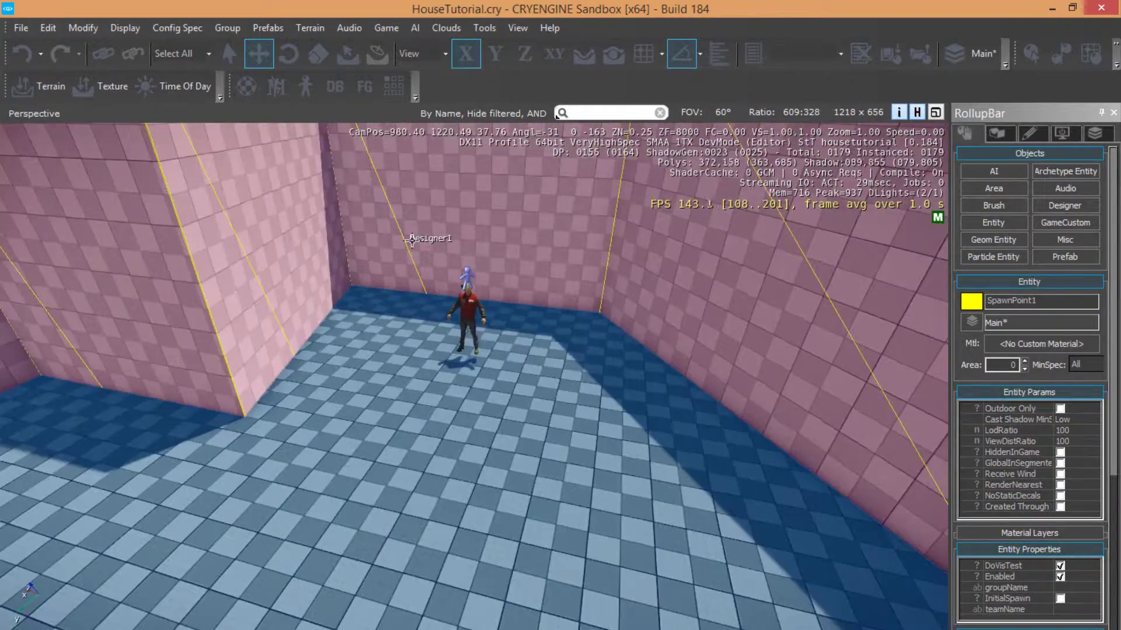
left_click(493, 285)
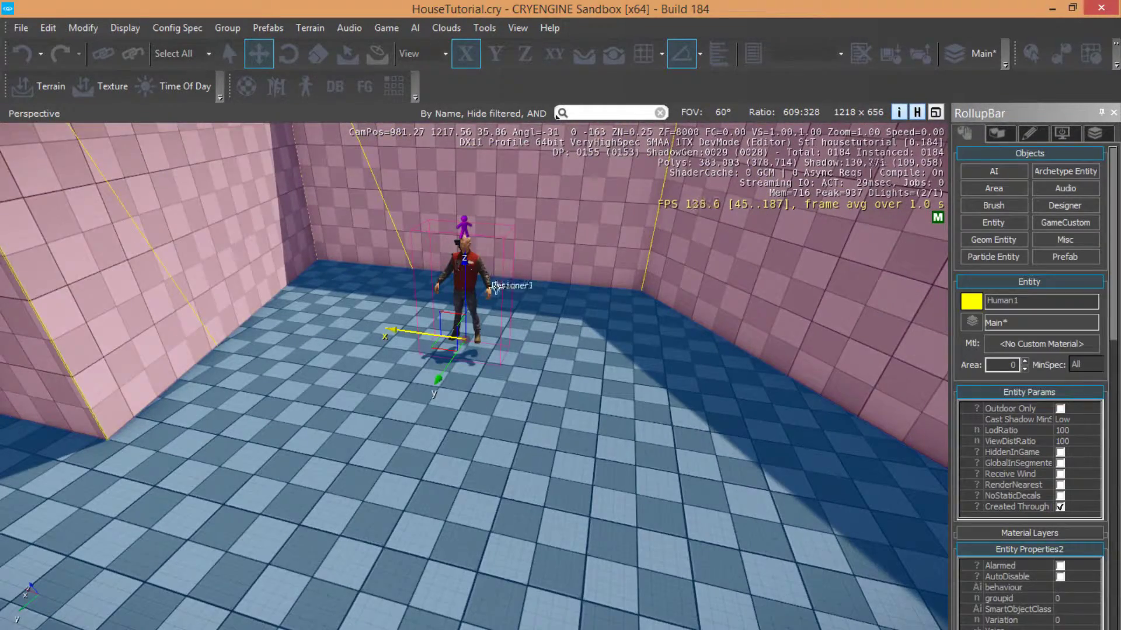
Set the human's RateOfDeath accuracy to 85 and attackrange to 100 in its entity properties.
left_click_drag(1113, 327, 1119, 449)
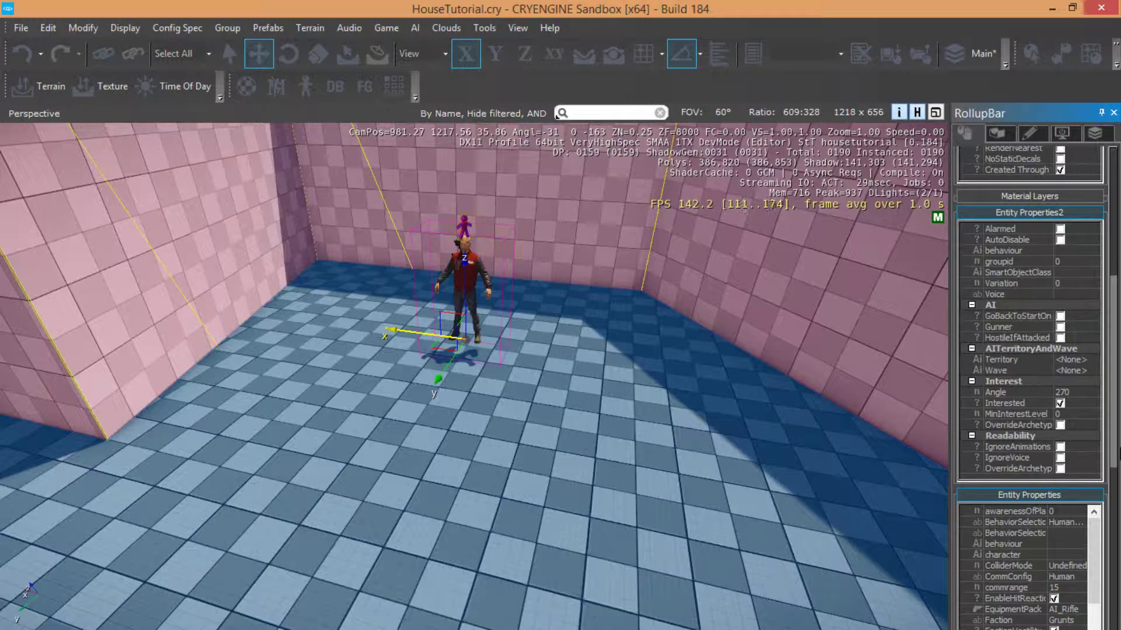
left_click_drag(1118, 450, 1115, 499)
left_click_drag(1101, 406, 1104, 464)
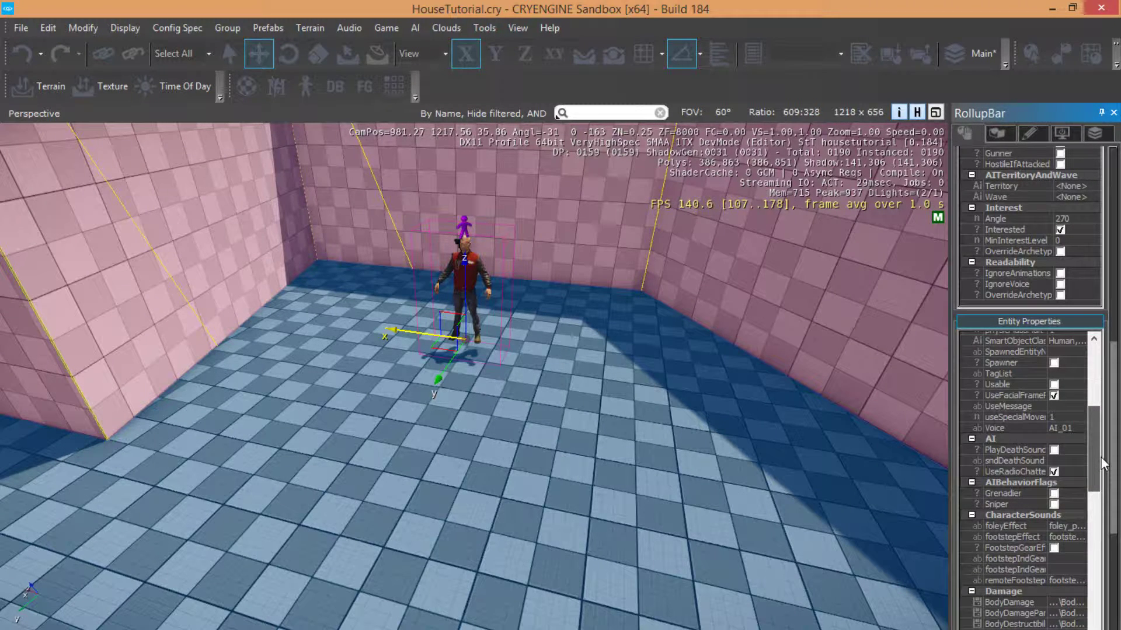
left_click_drag(1102, 465, 1103, 483)
left_click_drag(1098, 496, 1088, 597)
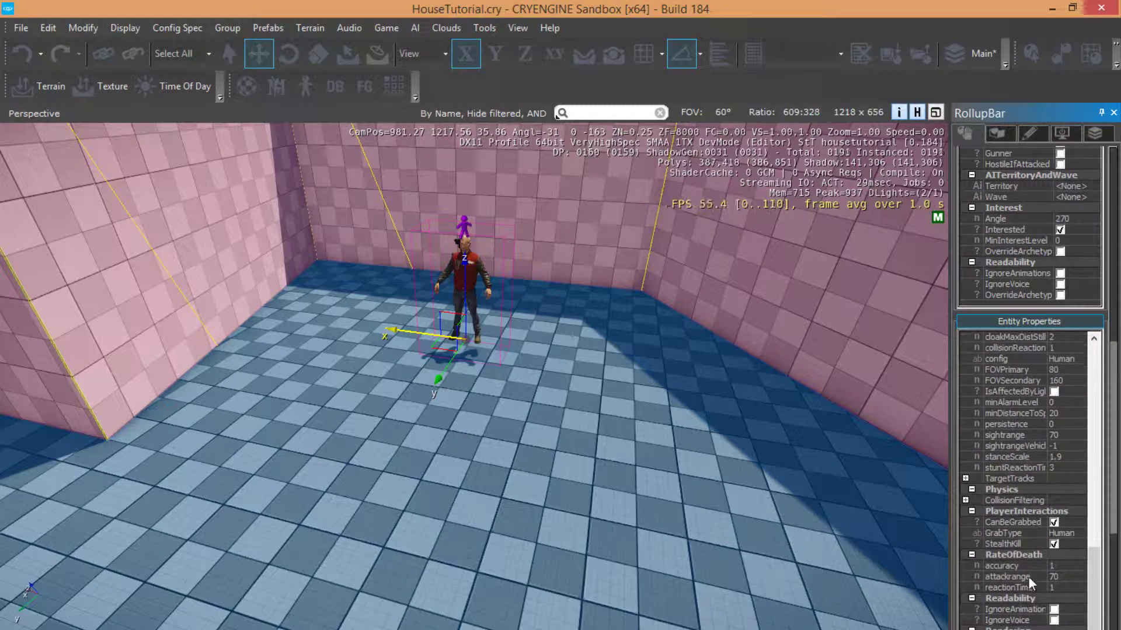
left_click(1063, 566)
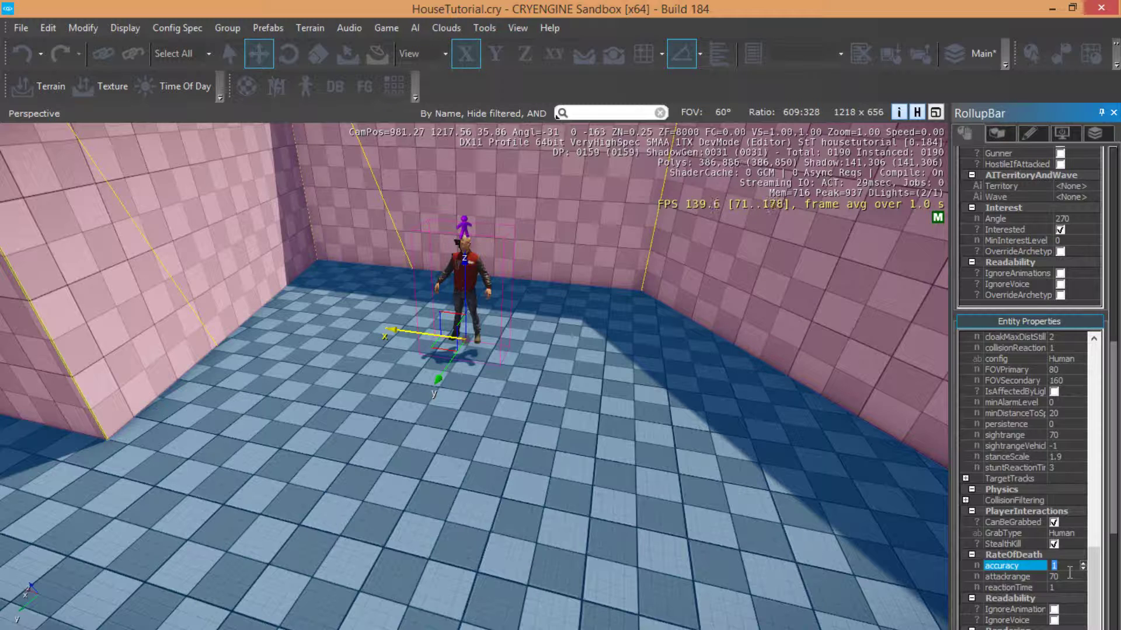
type("85")
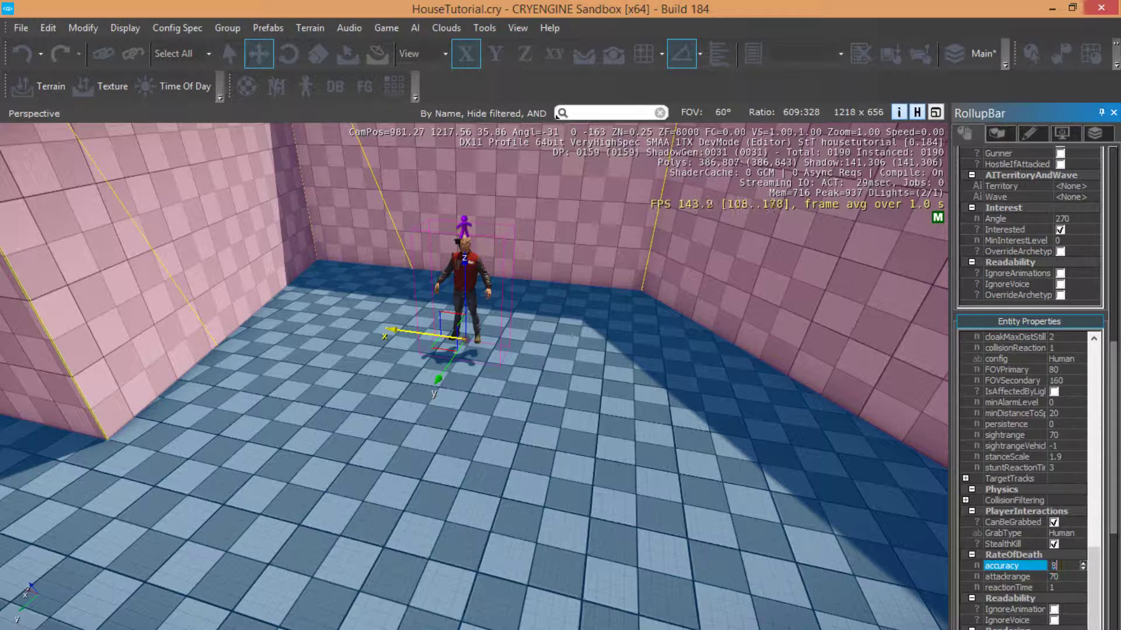
left_click(1060, 577)
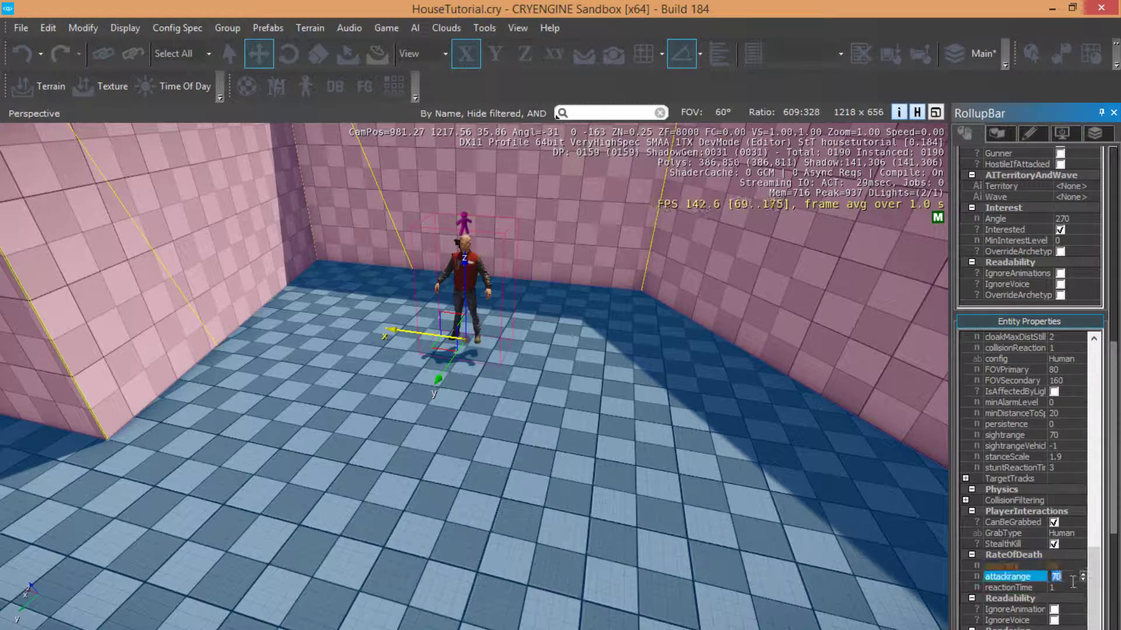
type("100")
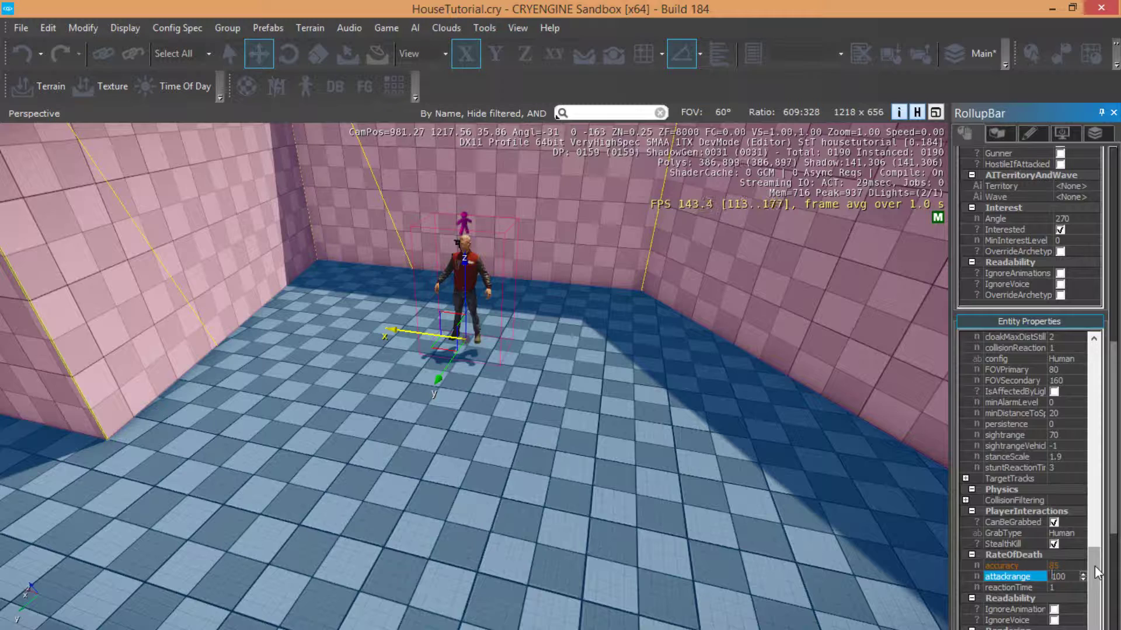
Enable HostileIfAttacked in the AI settings of the human.
left_click_drag(1095, 572, 1112, 412)
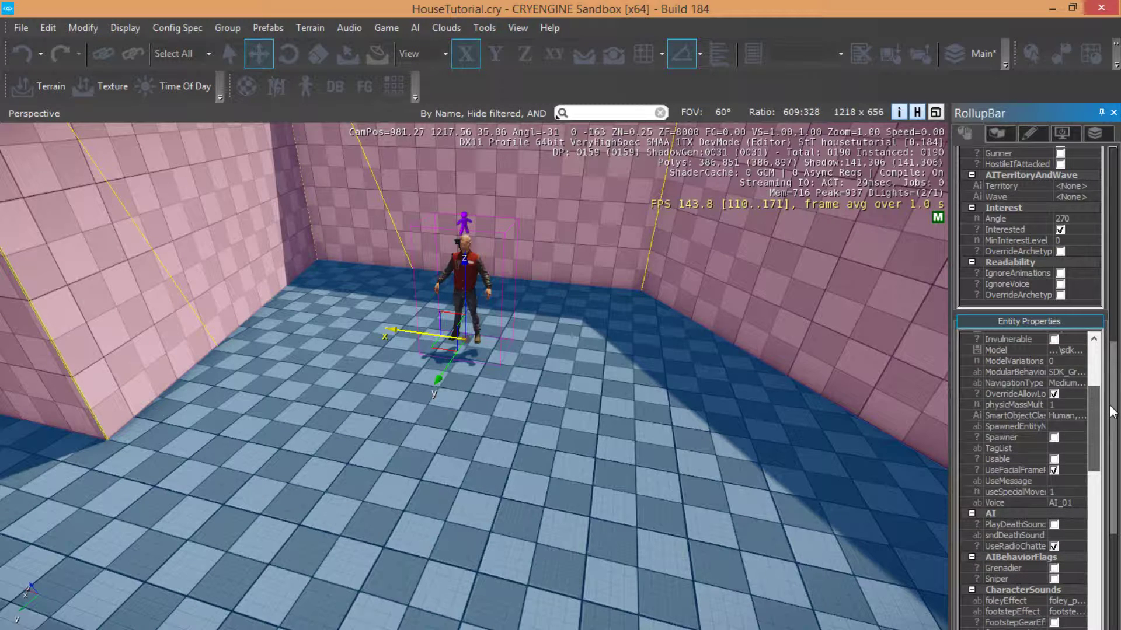
left_click_drag(1112, 413, 1112, 306)
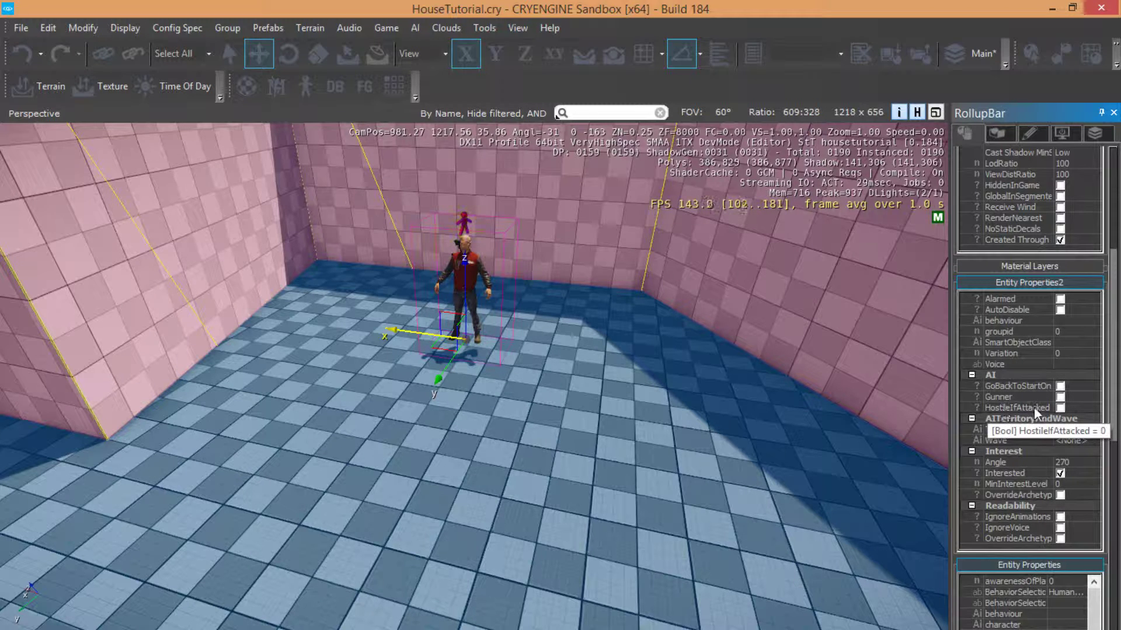
left_click(1060, 408)
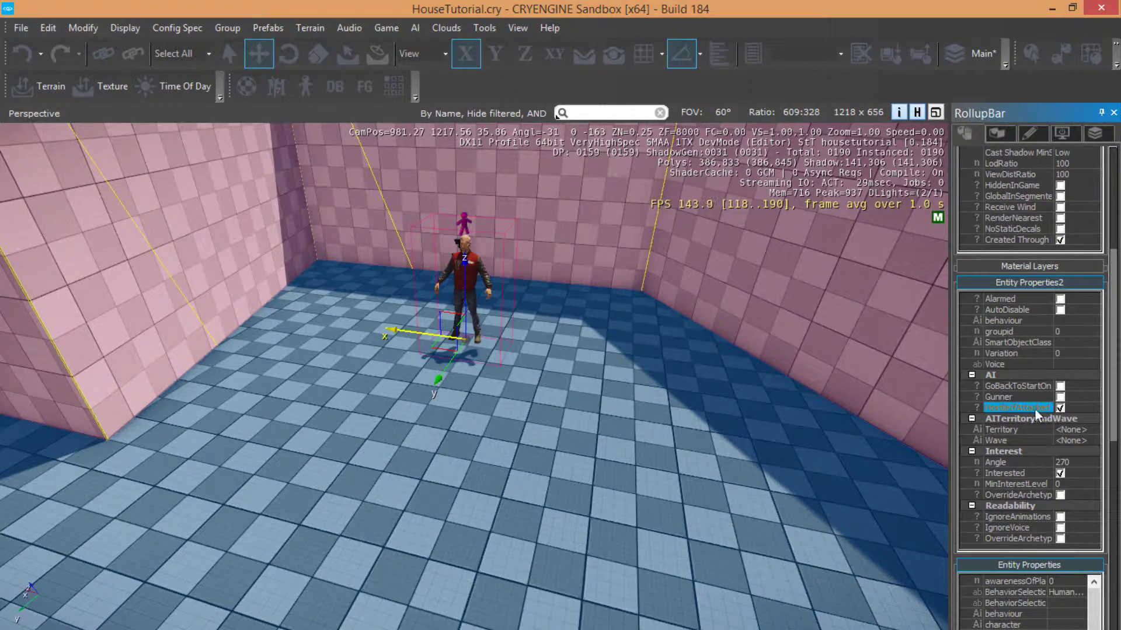
Reload all scripts for the level.
right_click_drag(584, 303, 490, 231)
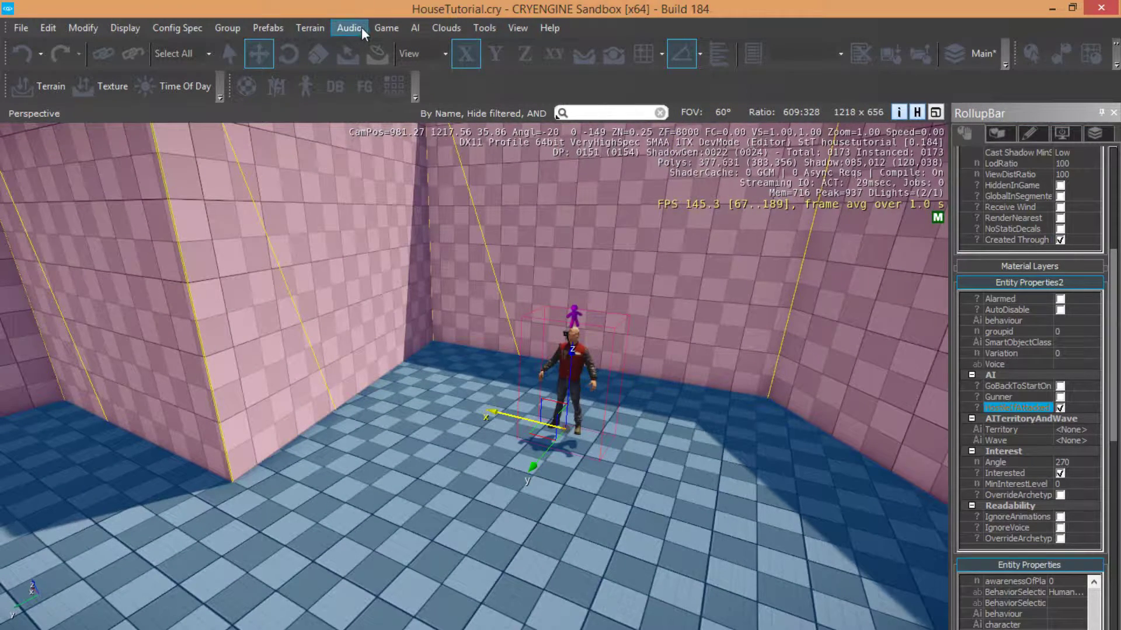
left_click(415, 29)
left_click(422, 45)
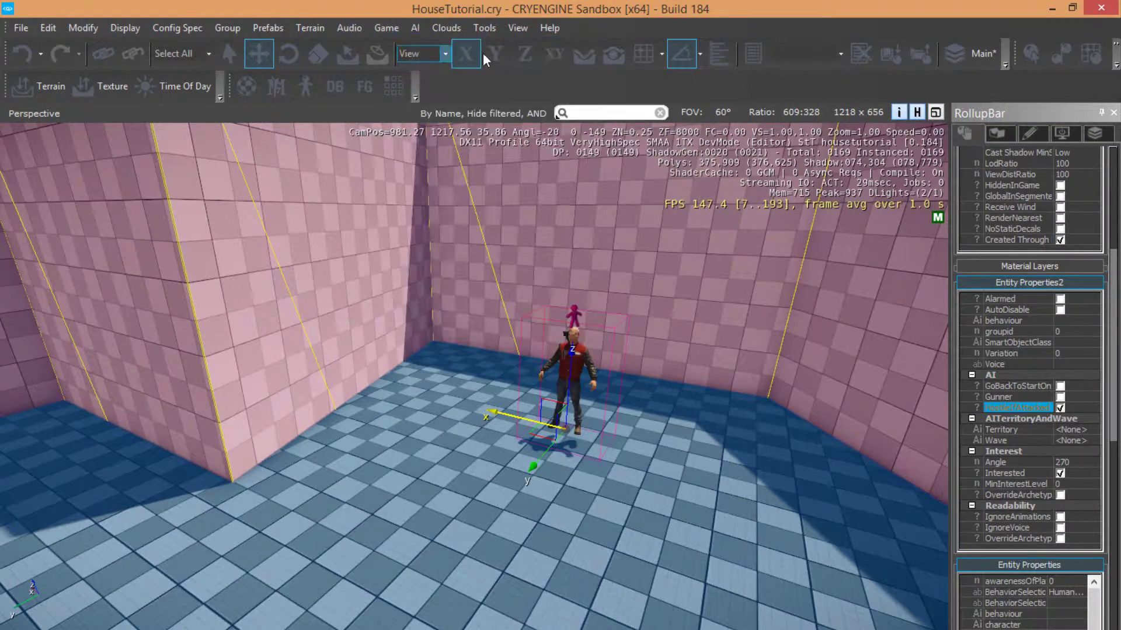
left_click(383, 30)
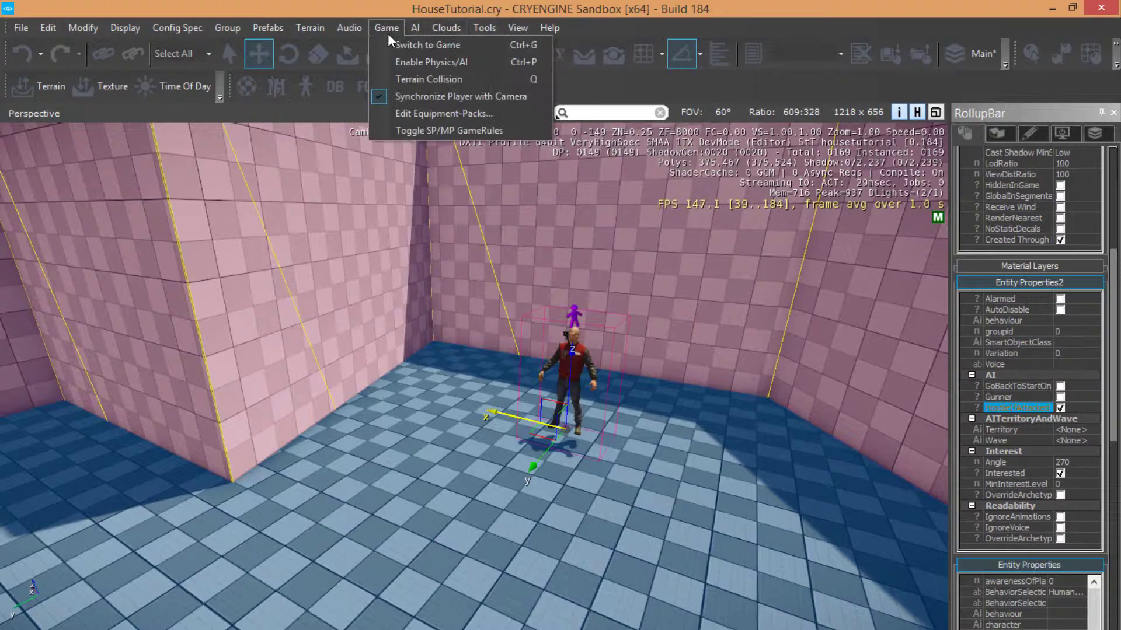
mouse_move(453, 29)
mouse_move(514, 43)
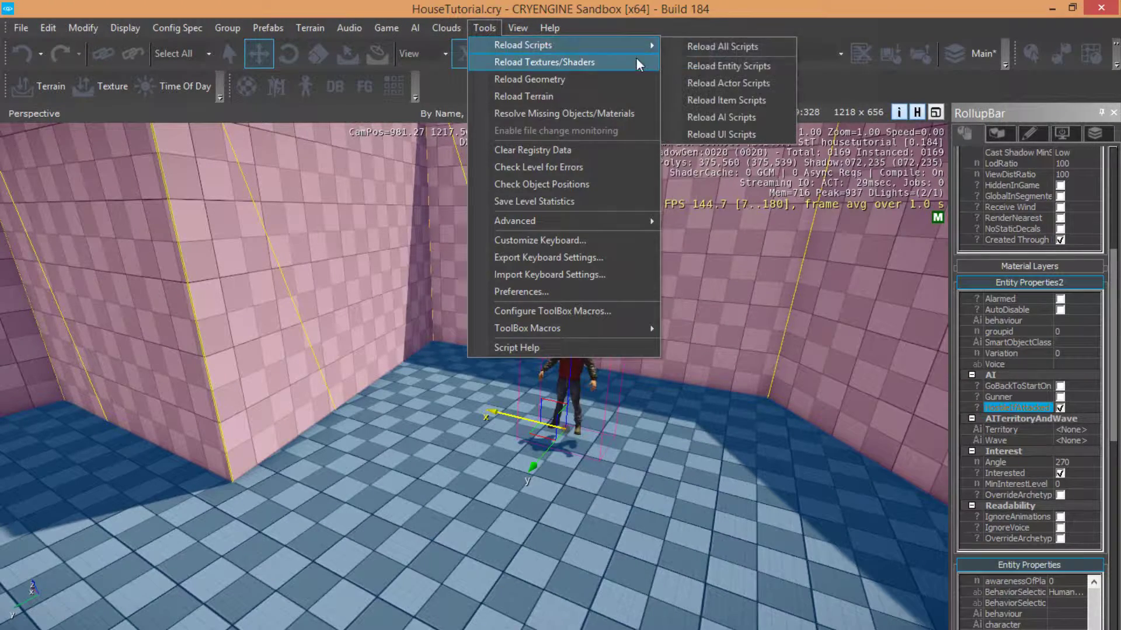
left_click(706, 50)
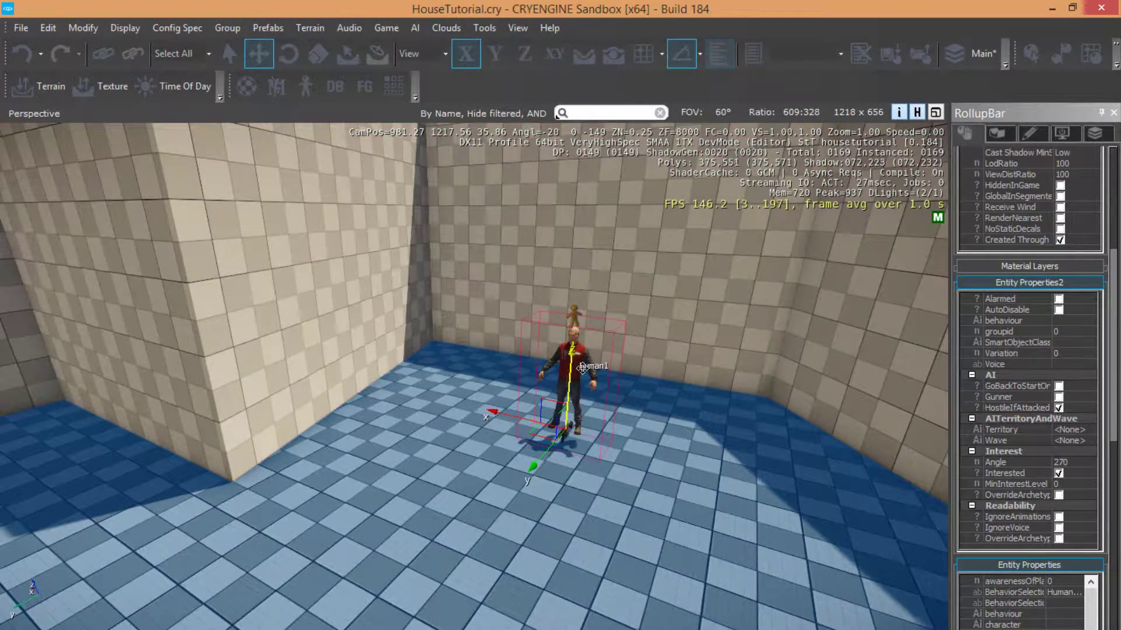
Place a FlowgraphEntity from the Default entities on the corridor floor beside the SpawnPoint.
right_click_drag(572, 354, 192, 327)
right_click_drag(525, 336, 590, 304)
key("w")
scroll(329, 274, "up", 2)
middle_click_drag(330, 276, 345, 288)
scroll(345, 288, "up", 3)
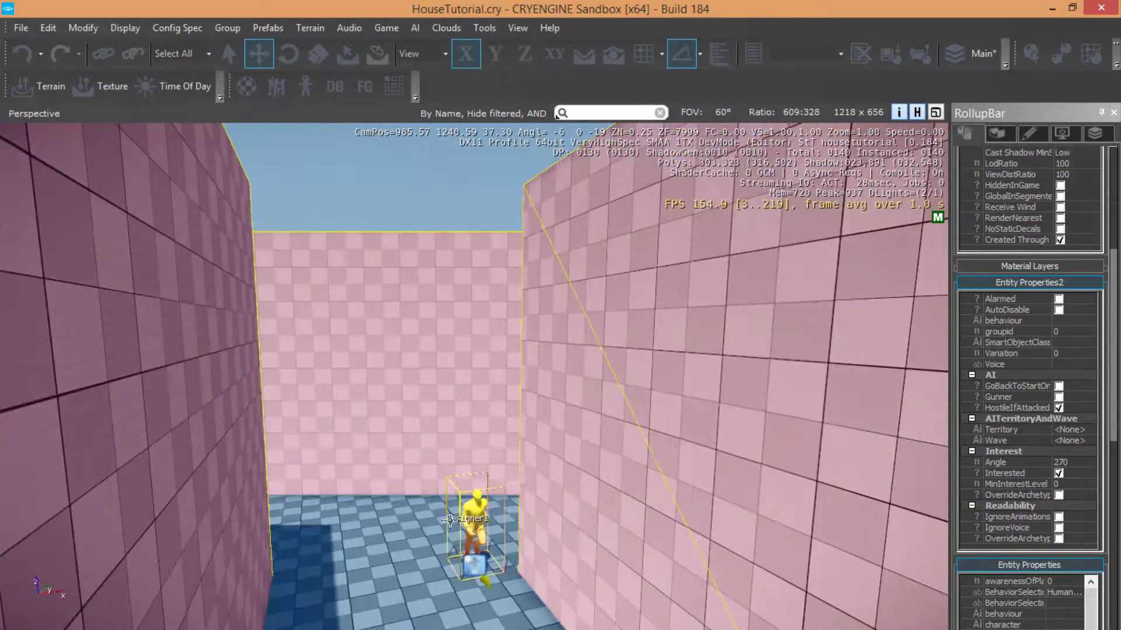
middle_click_drag(709, 227, 713, 205)
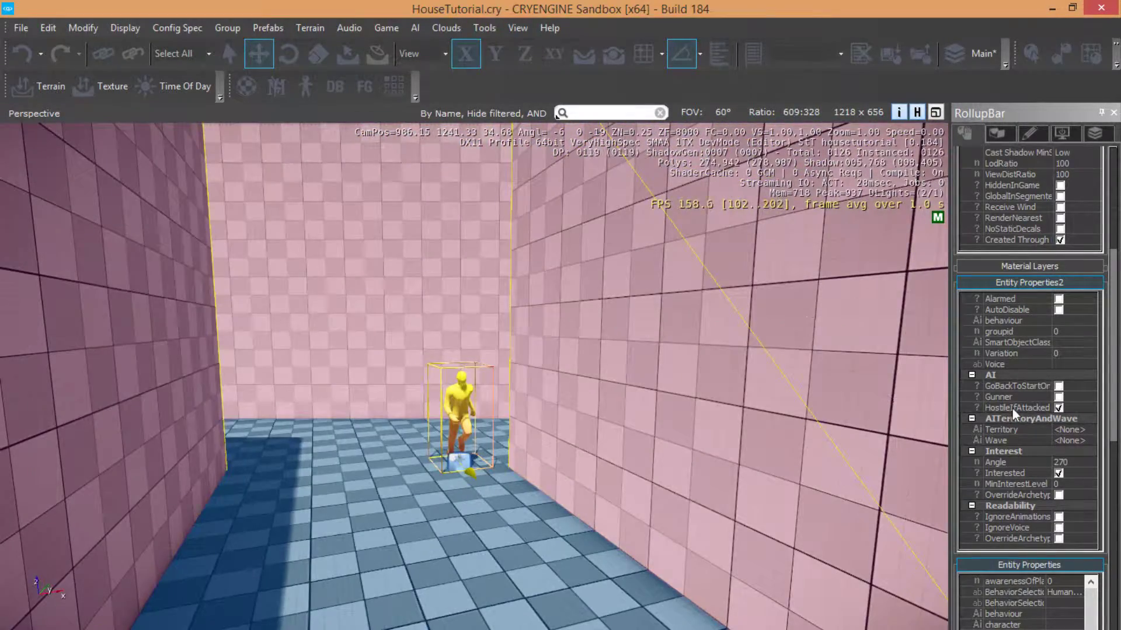
left_click_drag(1115, 422, 1116, 175)
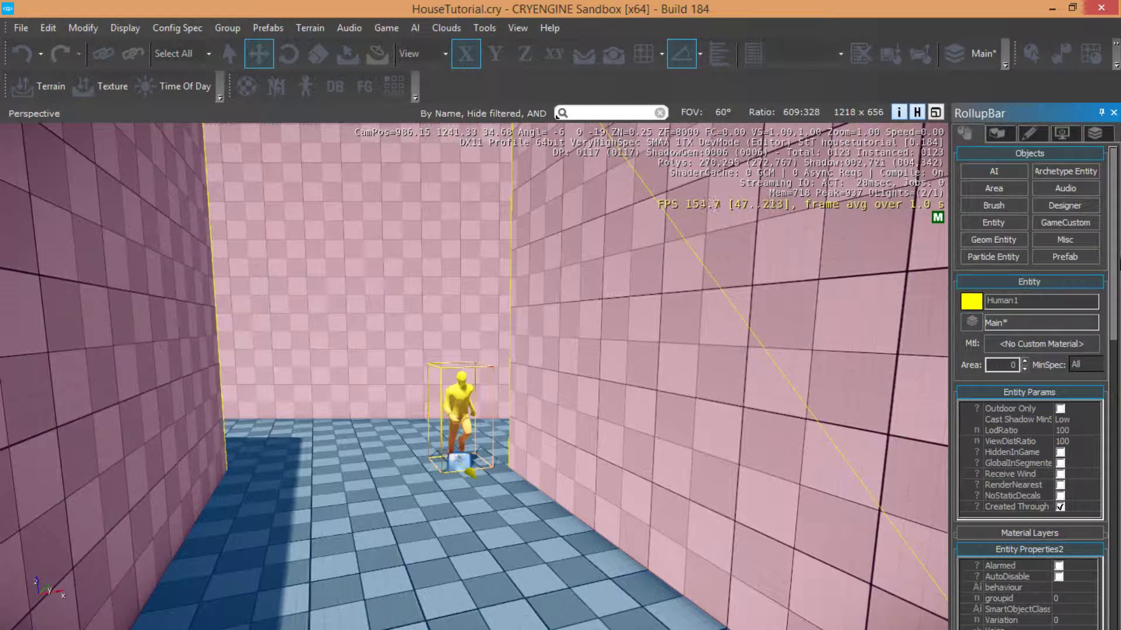
left_click(1009, 223)
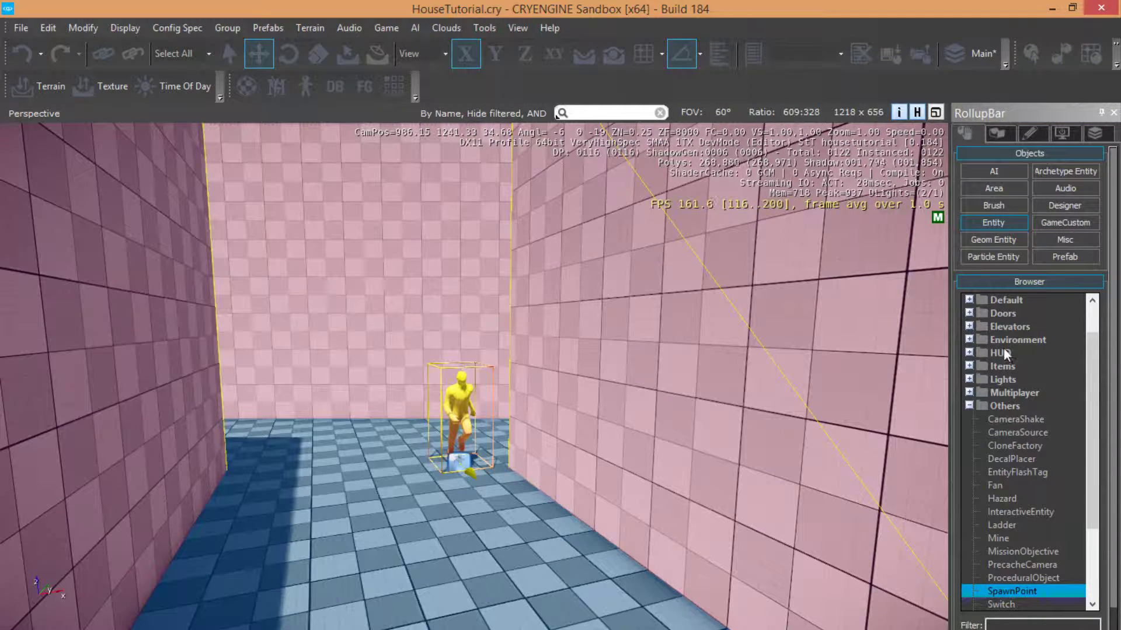
left_click(967, 405)
left_click(969, 339)
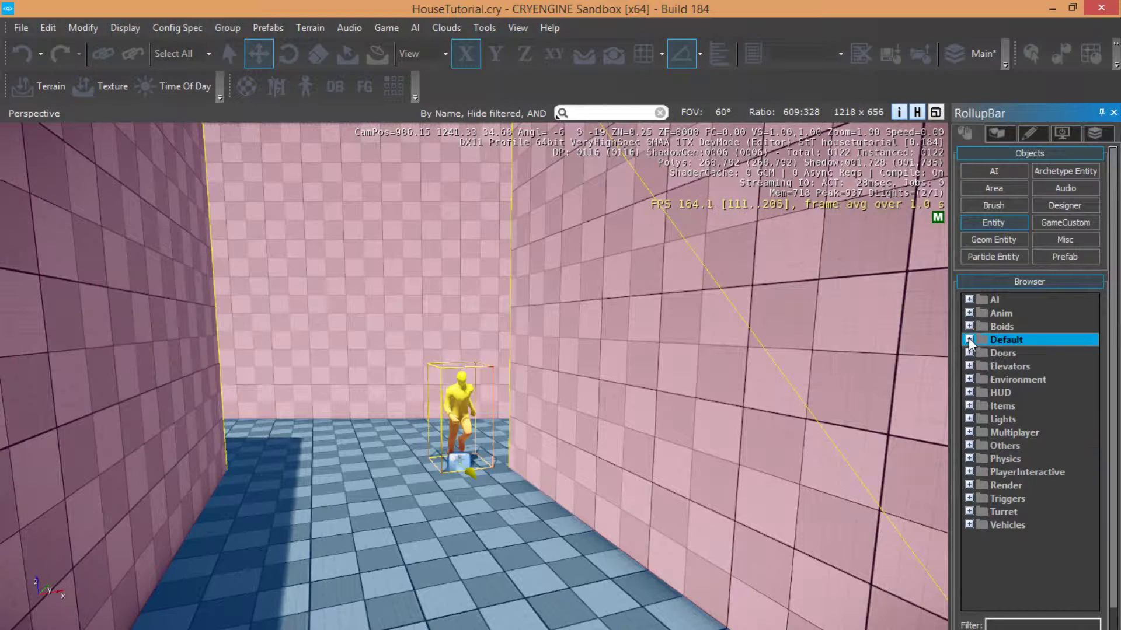
left_click_drag(996, 355, 435, 516)
Create a flow graph for the FlowgraphEntity under a group named StartPoint.
right_click(435, 517)
left_click(470, 514)
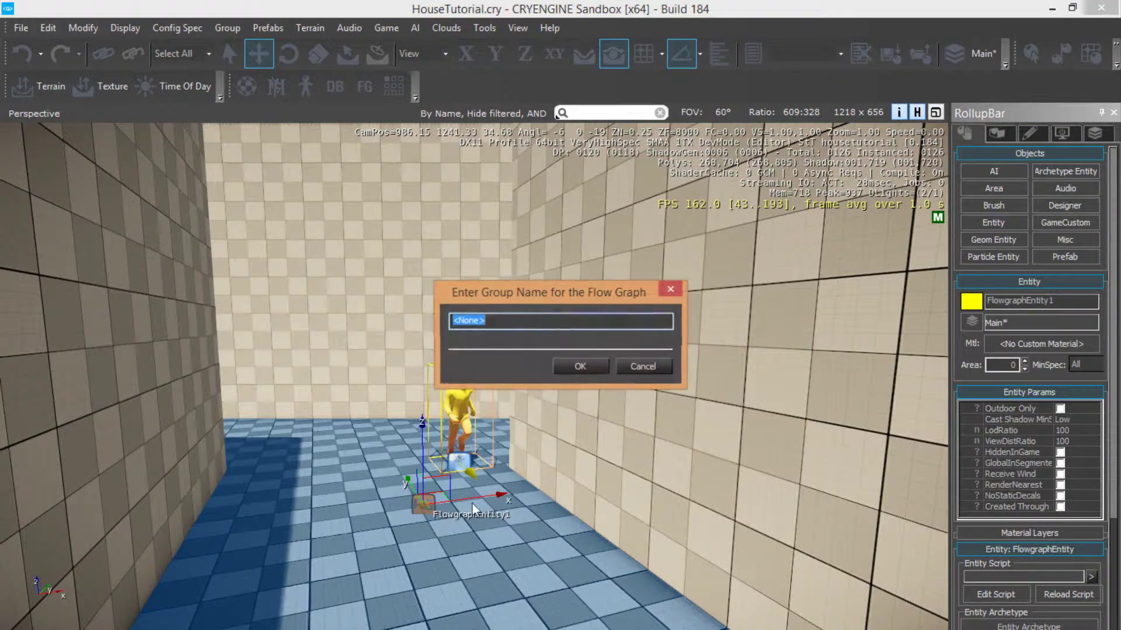
type("startPoint")
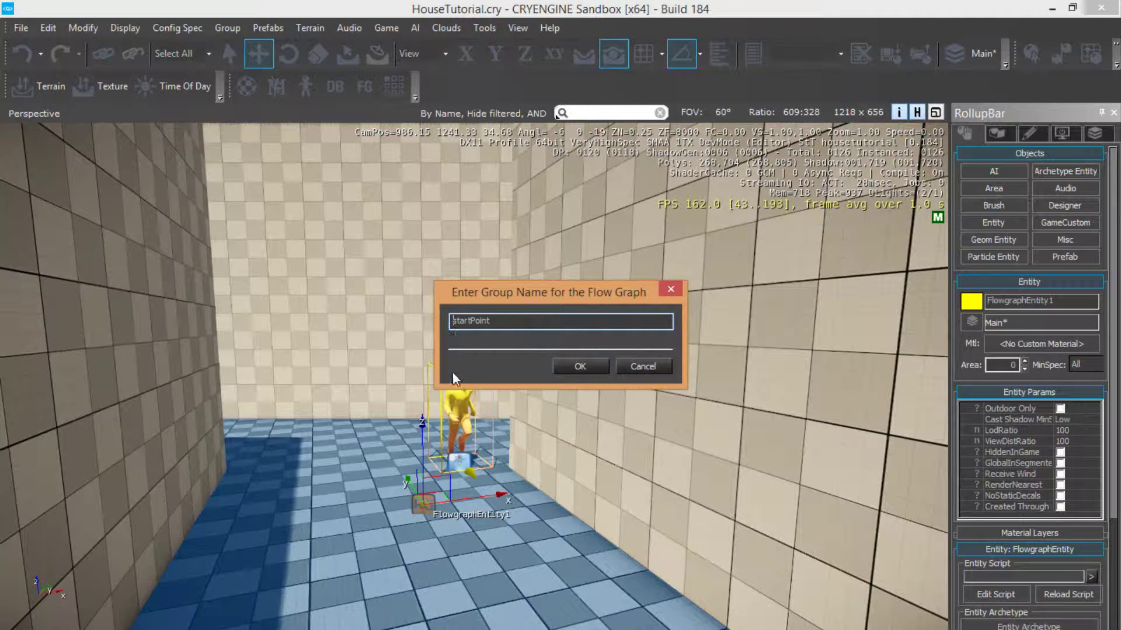
key("Home")
type("S")
left_click_drag(518, 329, 322, 304)
type("StartPoint")
key("Return")
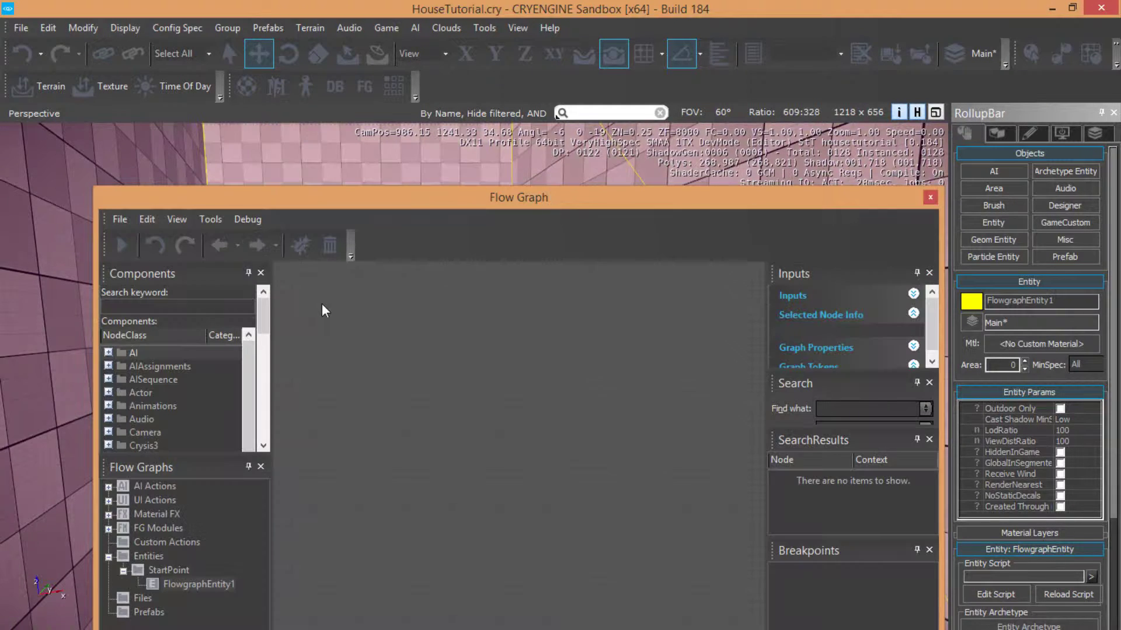
Add a Game:Start node to the StartPoint flow graph and place it toward the lower left of the graph.
right_click(398, 336)
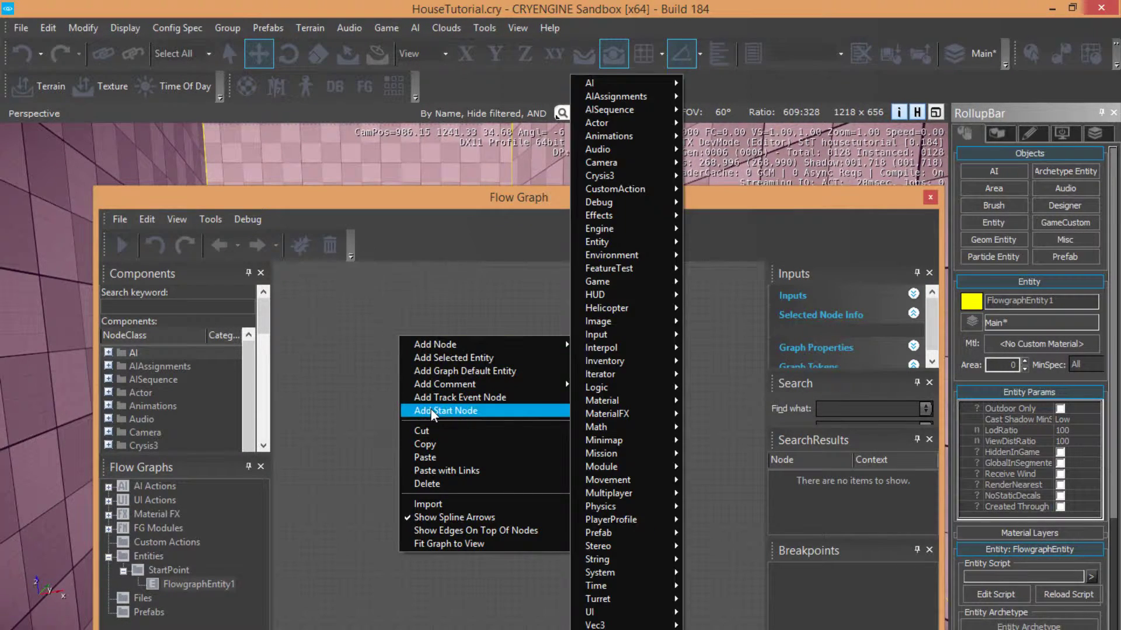
left_click(445, 410)
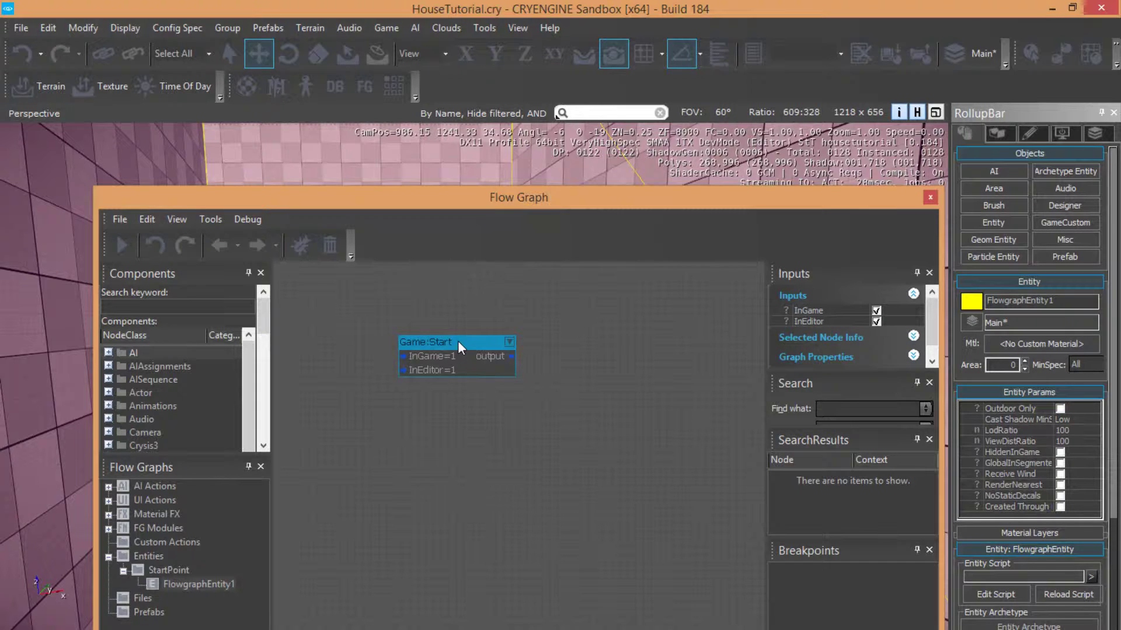
left_click_drag(458, 340, 369, 418)
Select the SpawnPoint in the level and add it to the flow graph as an entity node right of Game:Start.
left_click_drag(469, 199, 467, 103)
left_click_drag(467, 104, 595, 191)
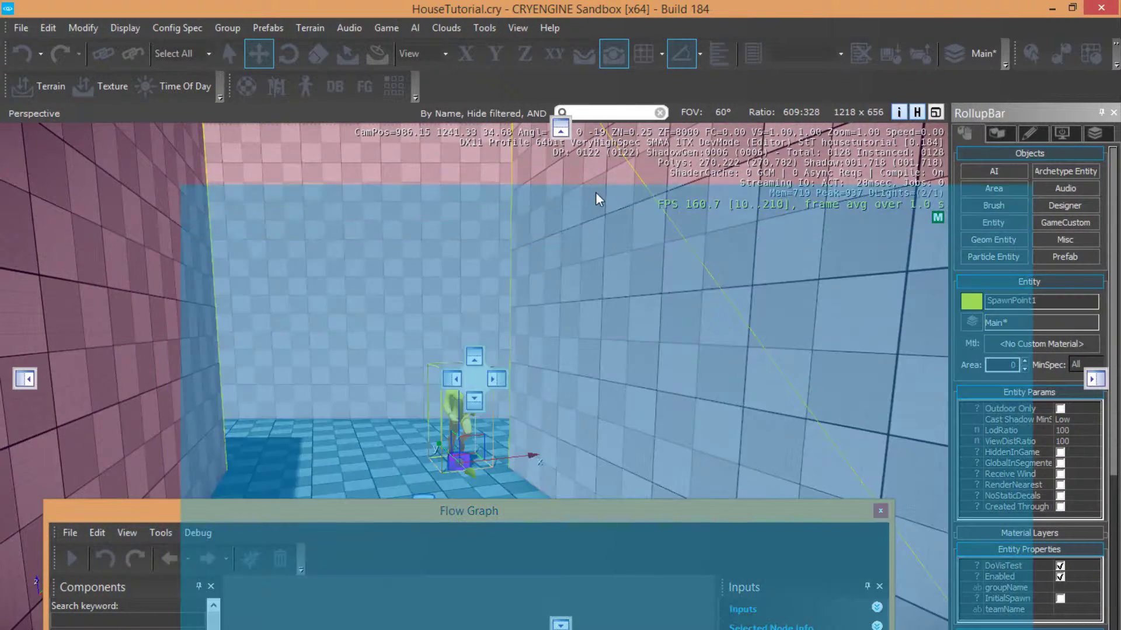
right_click(576, 390)
left_click(608, 413)
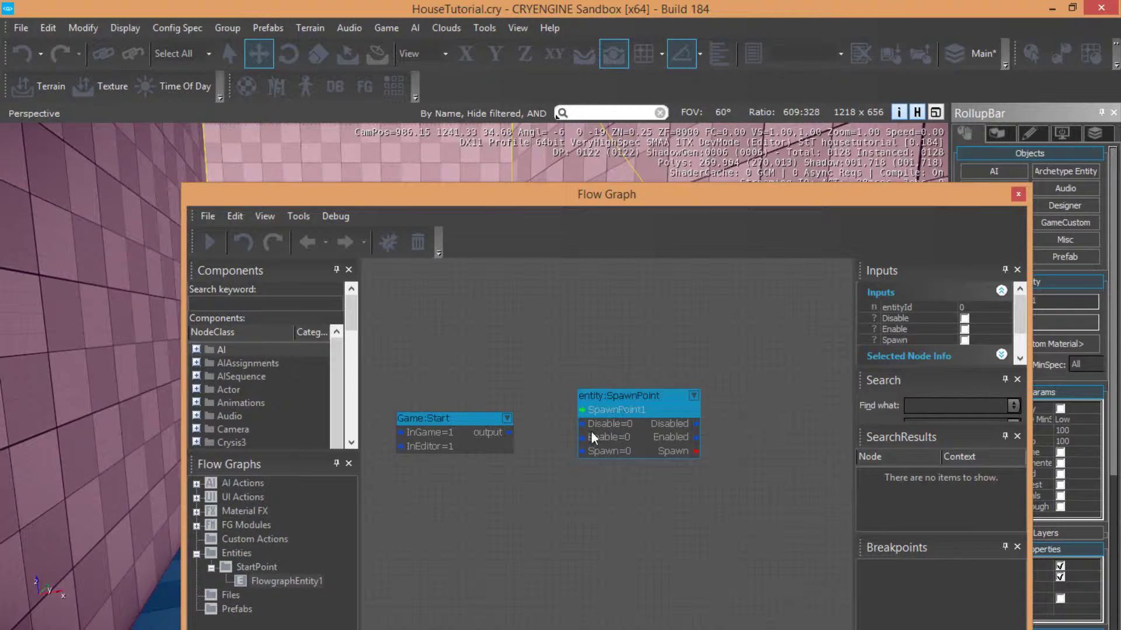
Move the SpawnPoint node above Game:Start, link Game:Start's output to its Spawn input, and close the flow graph editor.
left_click_drag(621, 394, 587, 325)
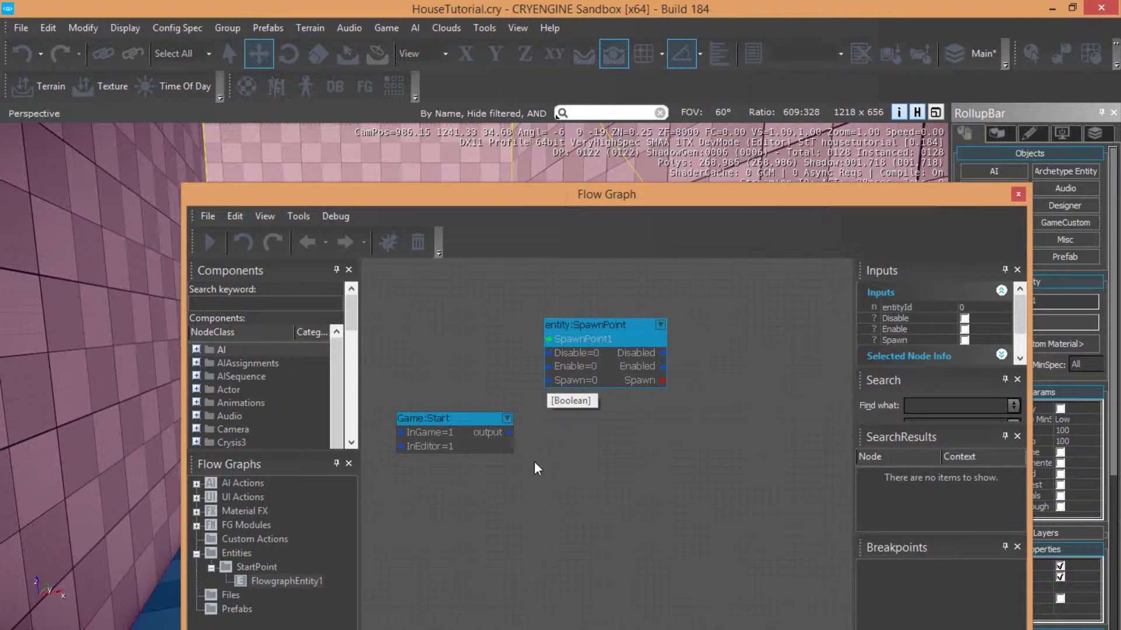
left_click_drag(510, 432, 548, 381)
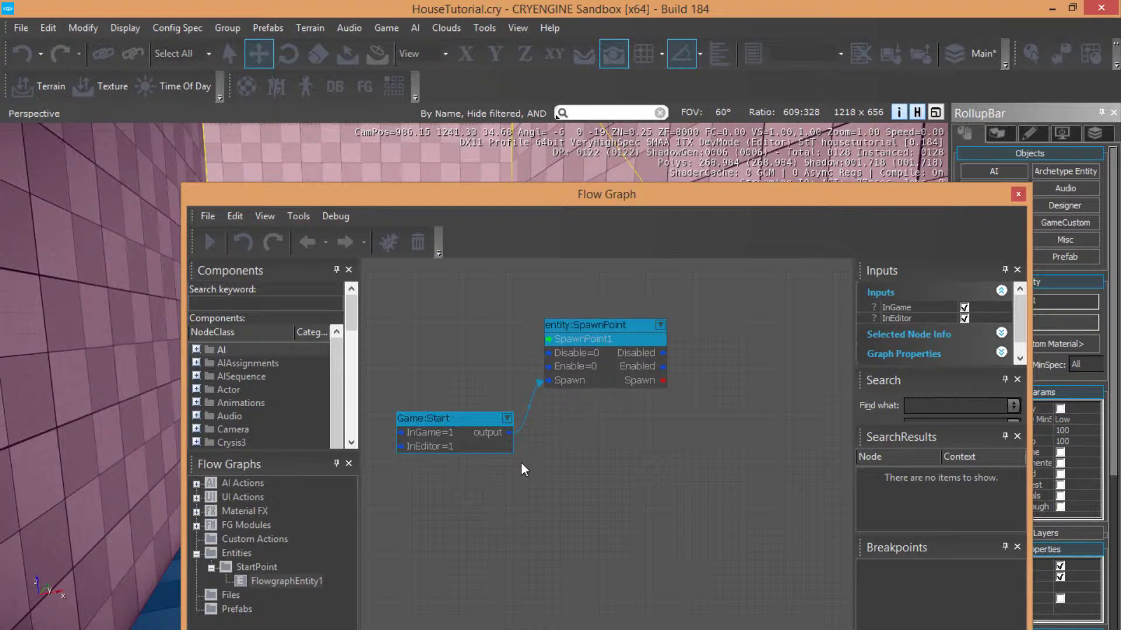
left_click(1015, 193)
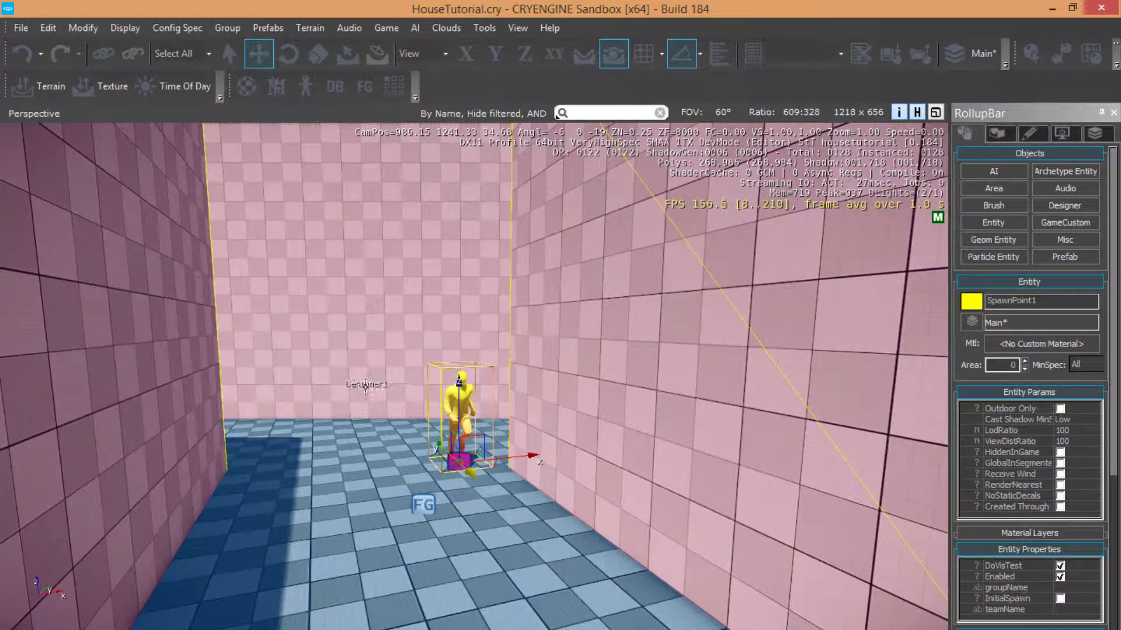
Position the camera near the corridor floor facing the AI human and switch the level to game mode.
right_click_drag(368, 385, 776, 429)
right_click_drag(350, 415, 432, 364)
key("s")
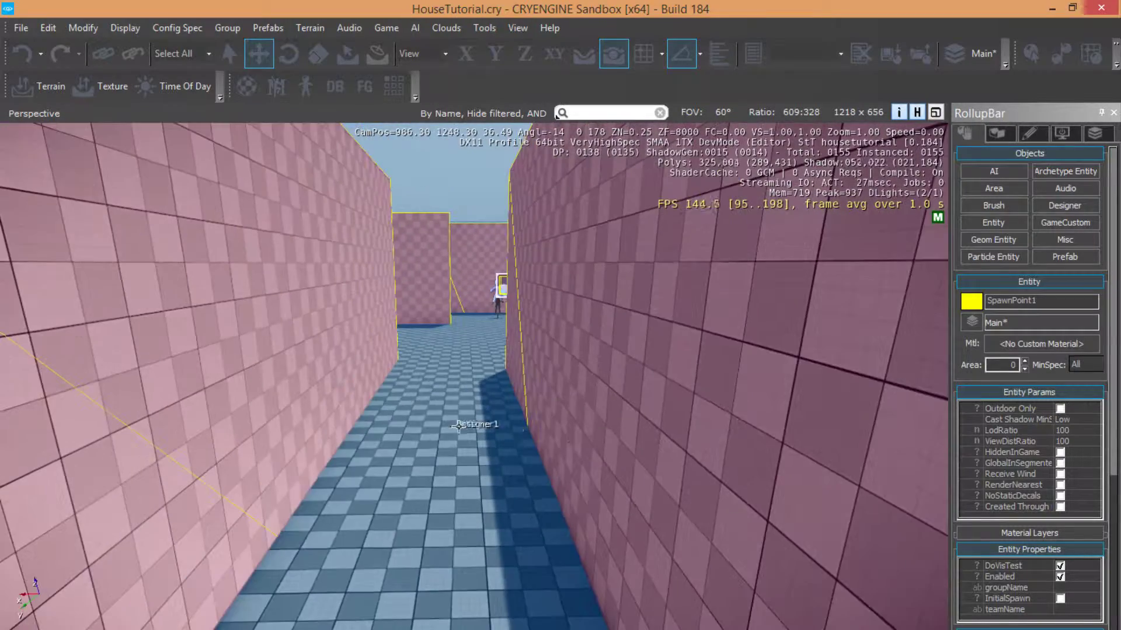
right_click_drag(543, 441, 496, 464)
scroll(408, 305, "up", 2)
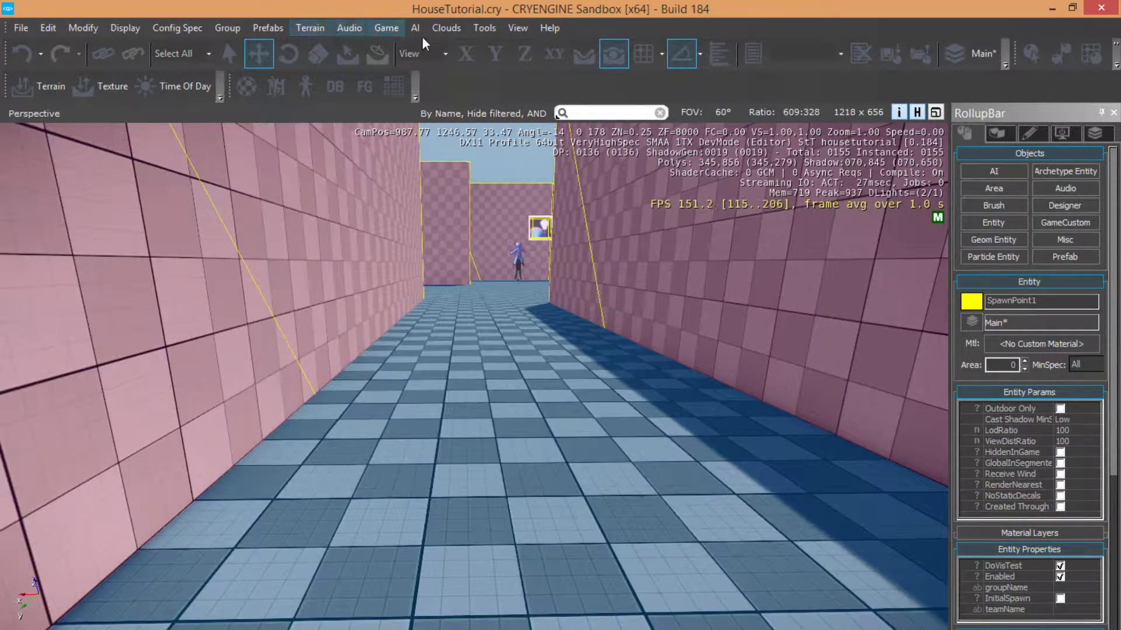
left_click(394, 28)
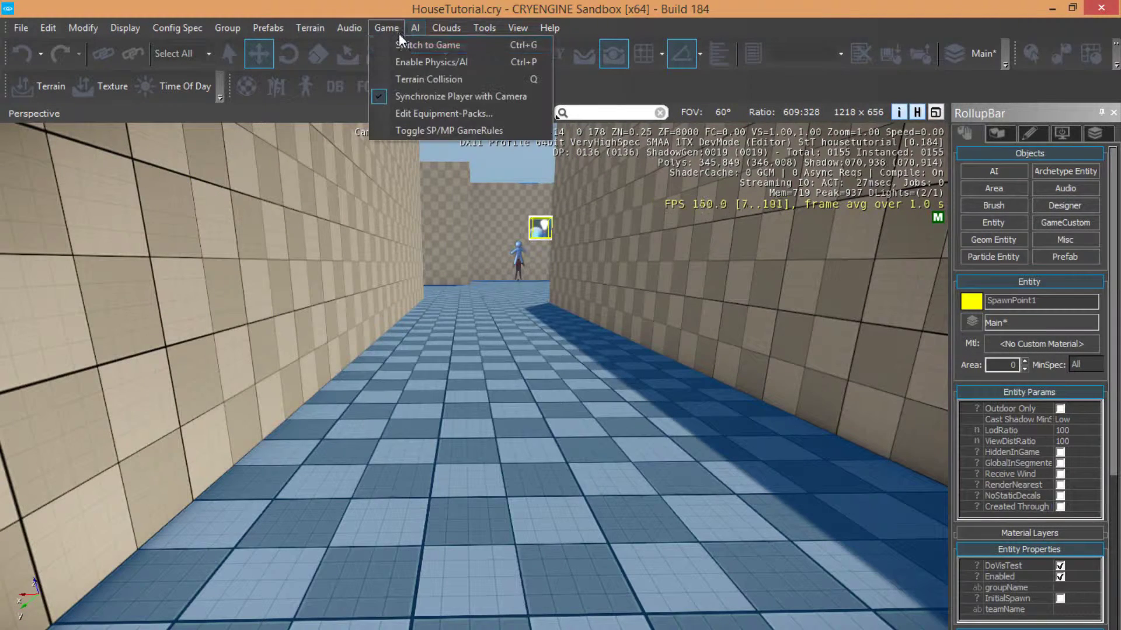
key("Escape")
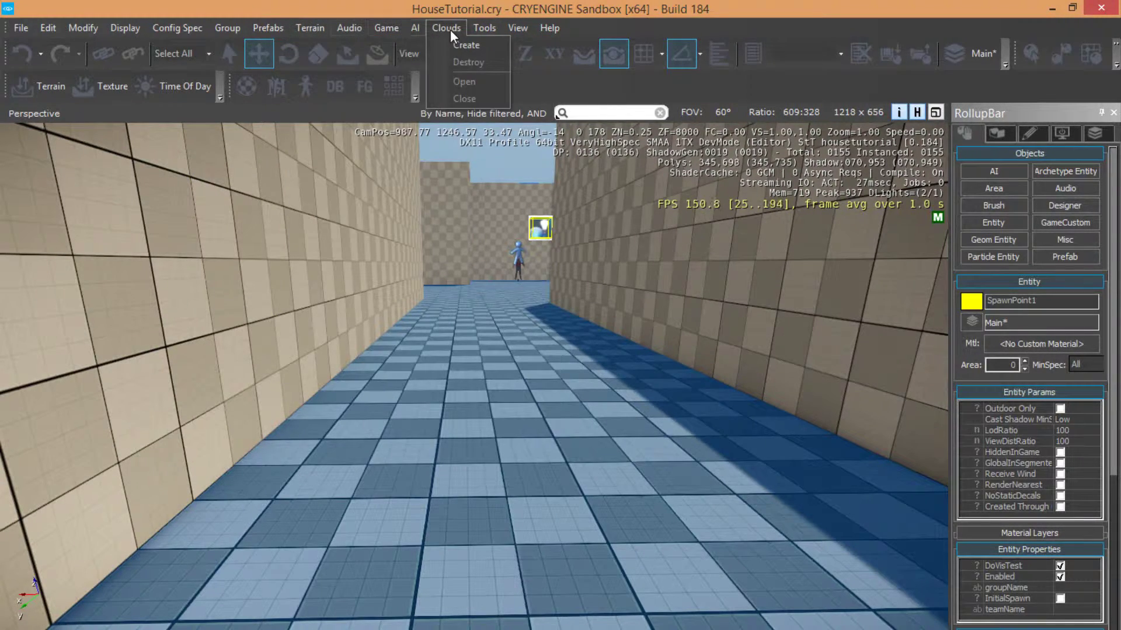
left_click(422, 30)
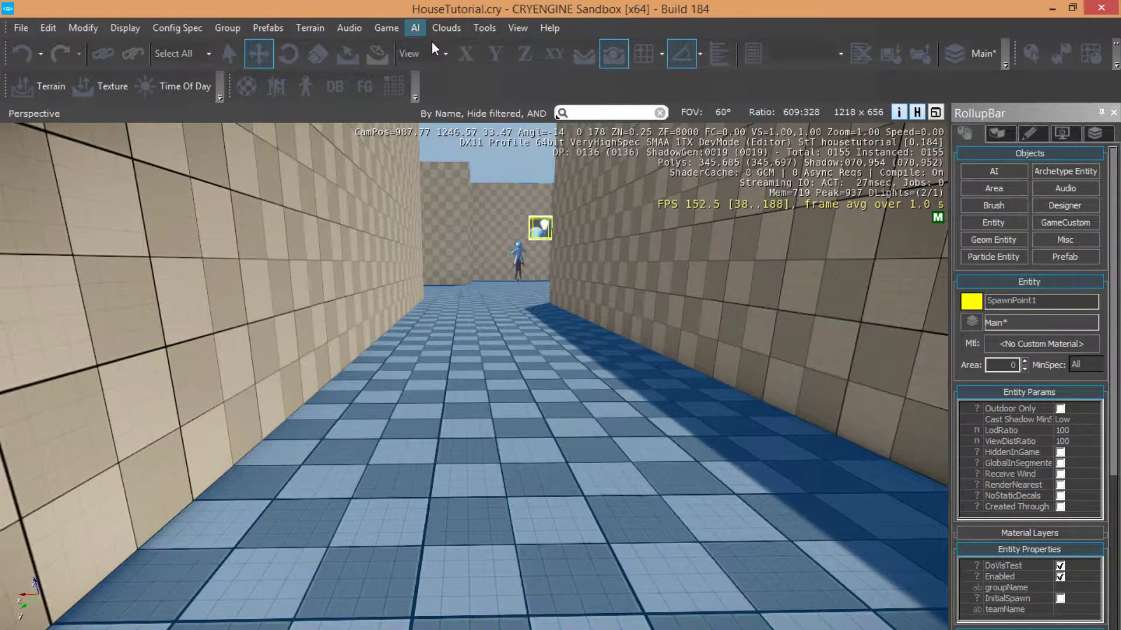
left_click(387, 30)
left_click(397, 46)
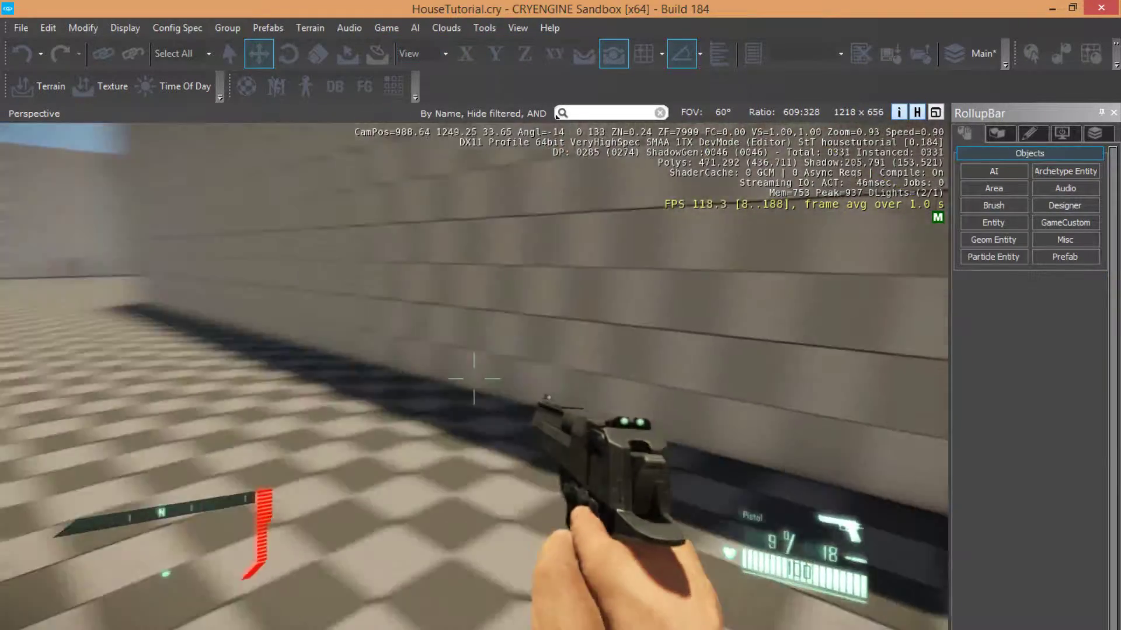
Play-test the level by moving through the corridors, drawing the AI human's fire and retreating around the walls with the rifle.
key("w")
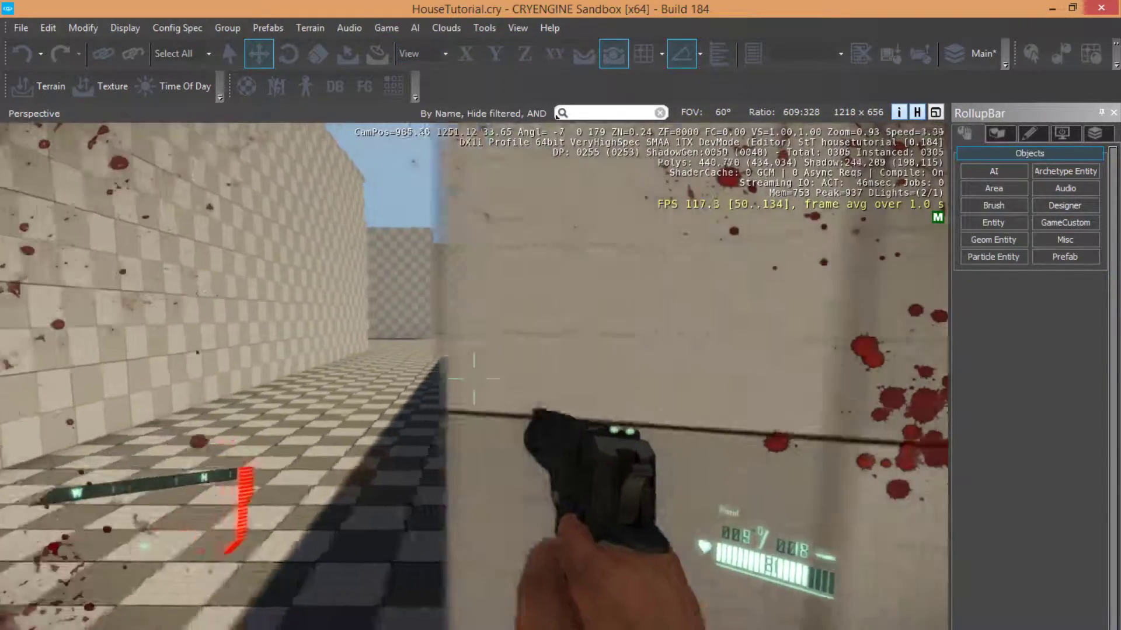
key("d")
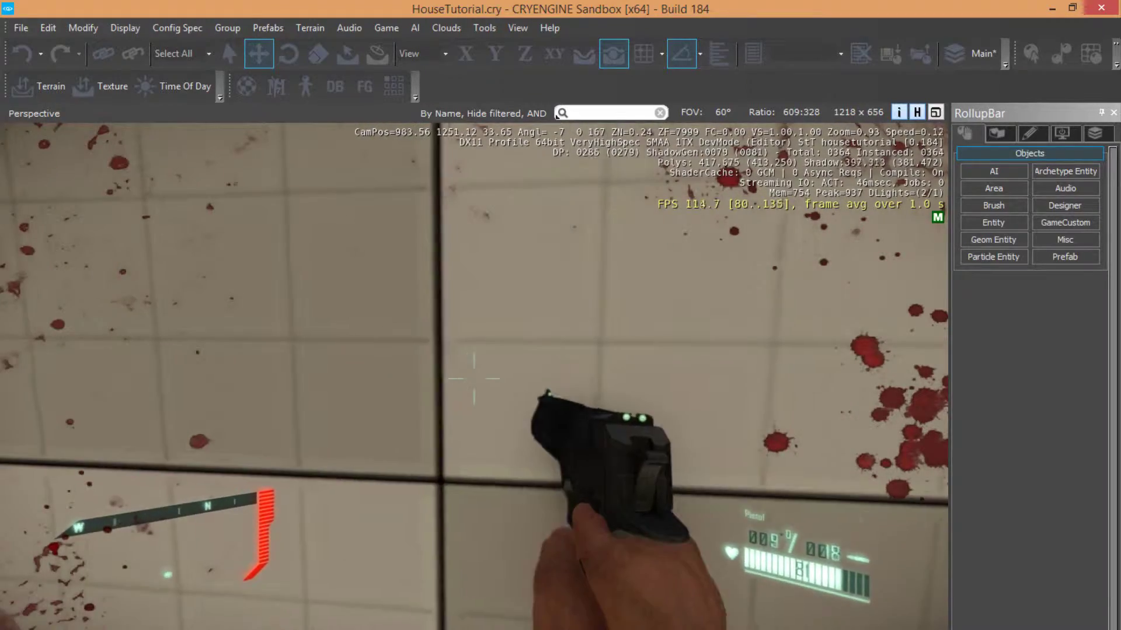
key("a")
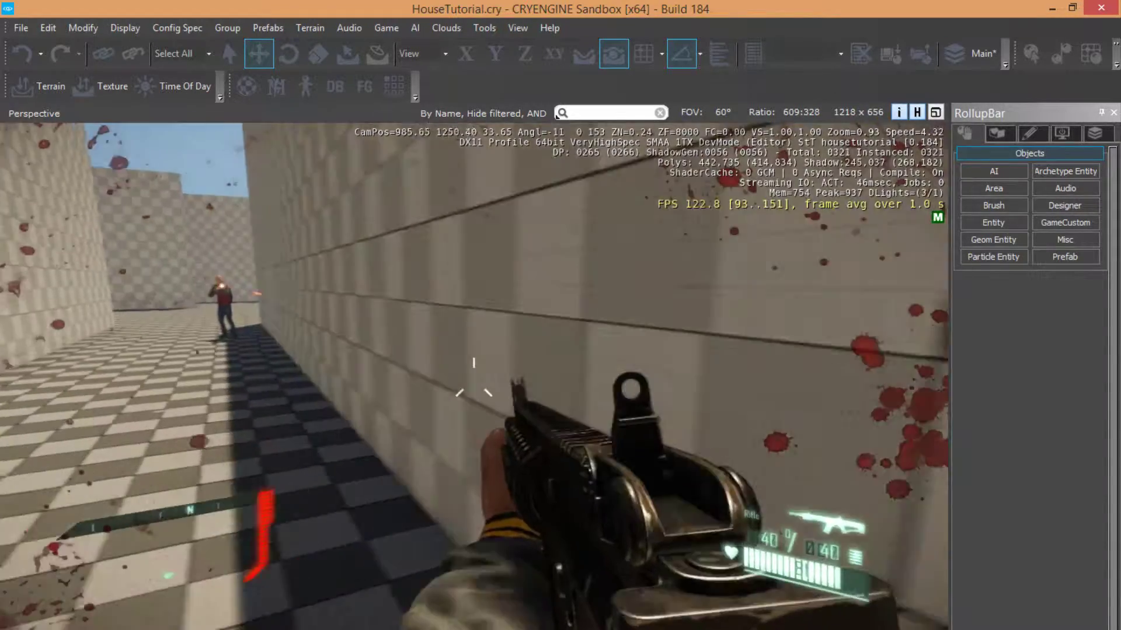
key("d")
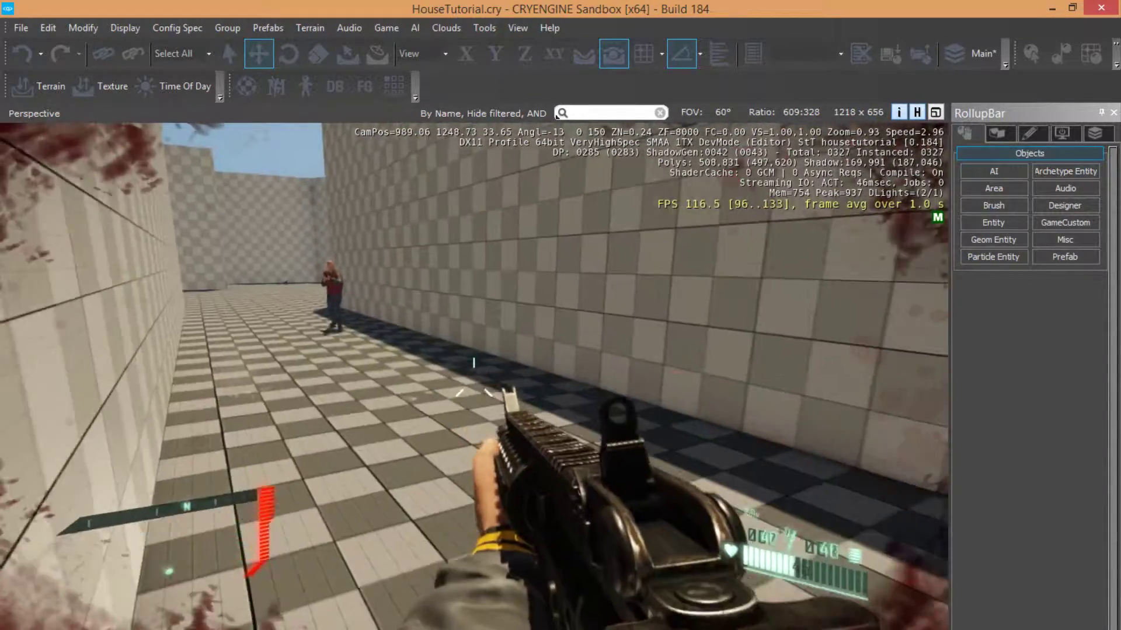
key("a")
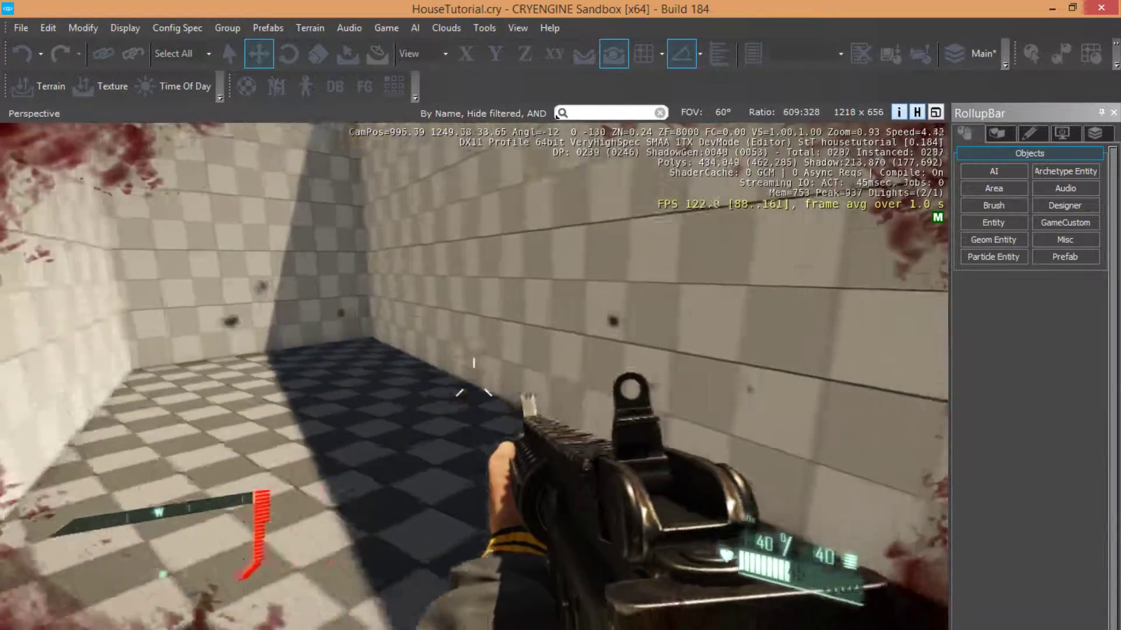
key("shift+w")
key("w")
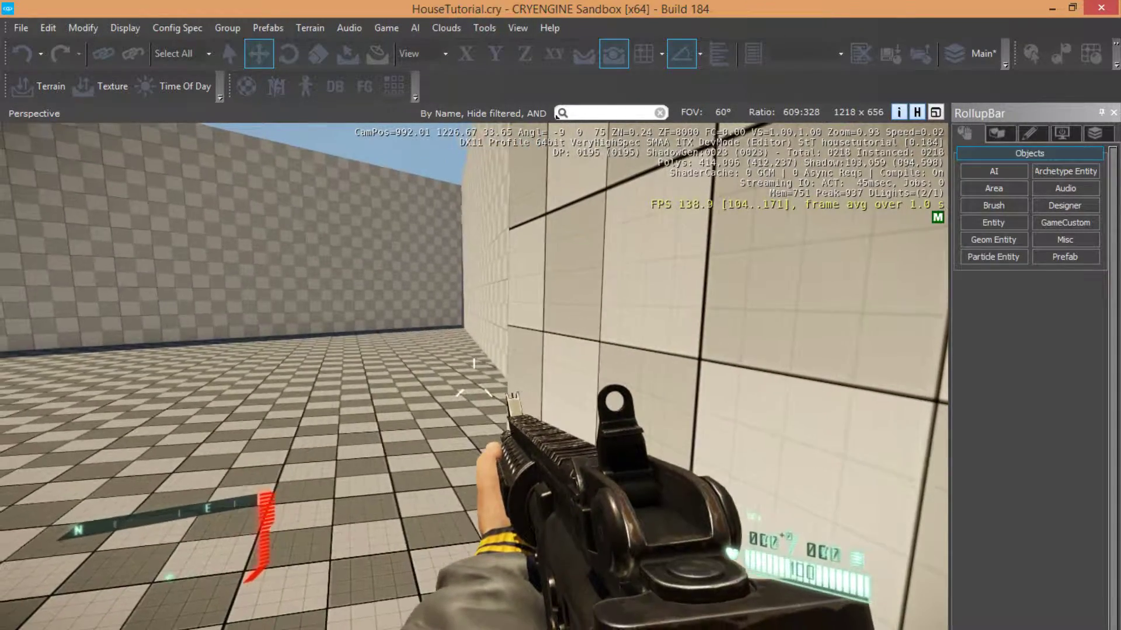
Peek around the wall corner and shoot the hostile AI human in the corridor to test the combat.
key("w")
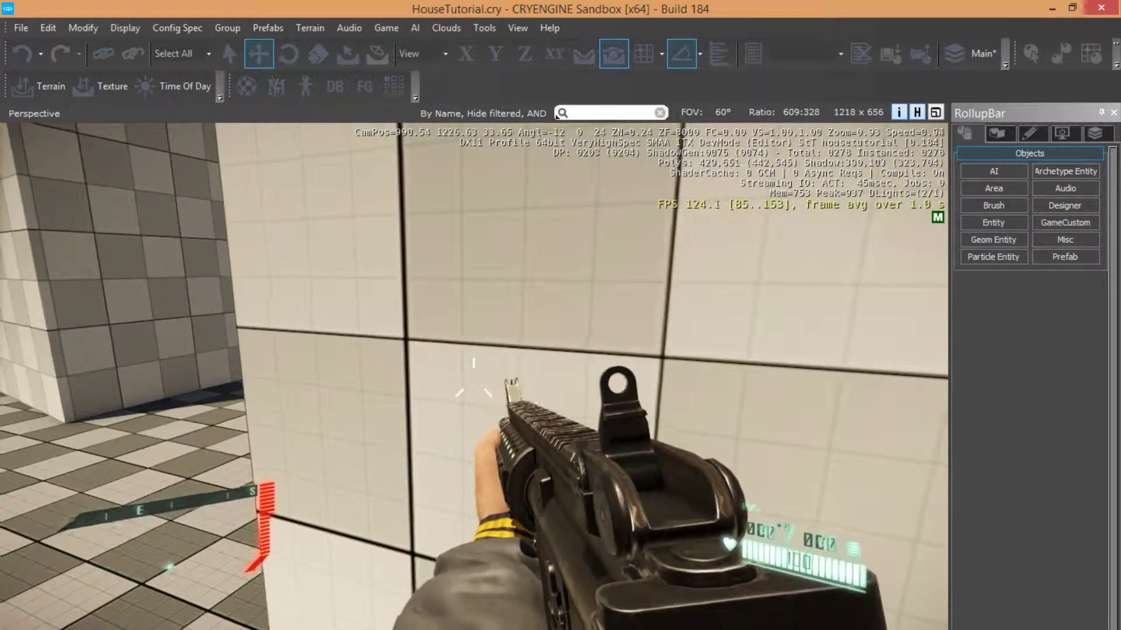
key("a")
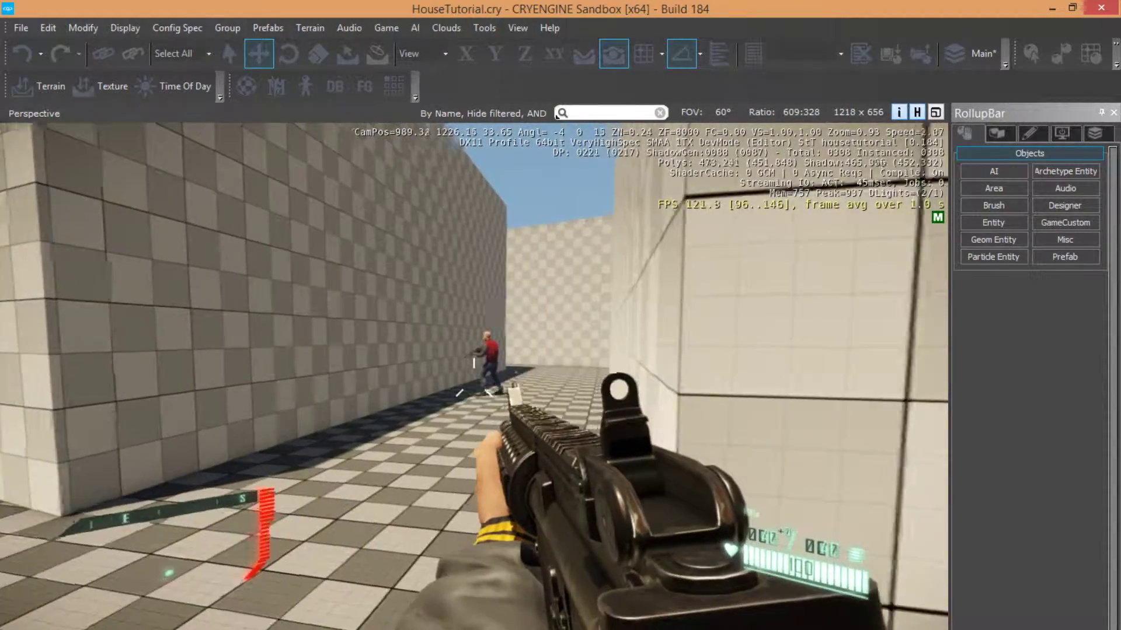
left_click(474, 383)
key("d")
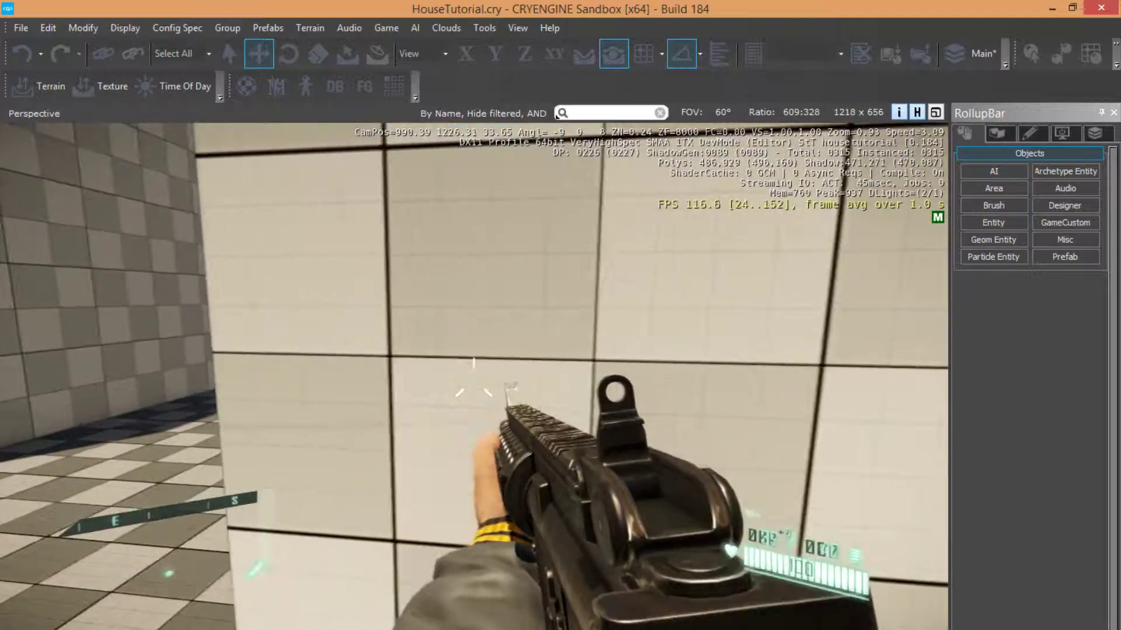
key("a")
key("w")
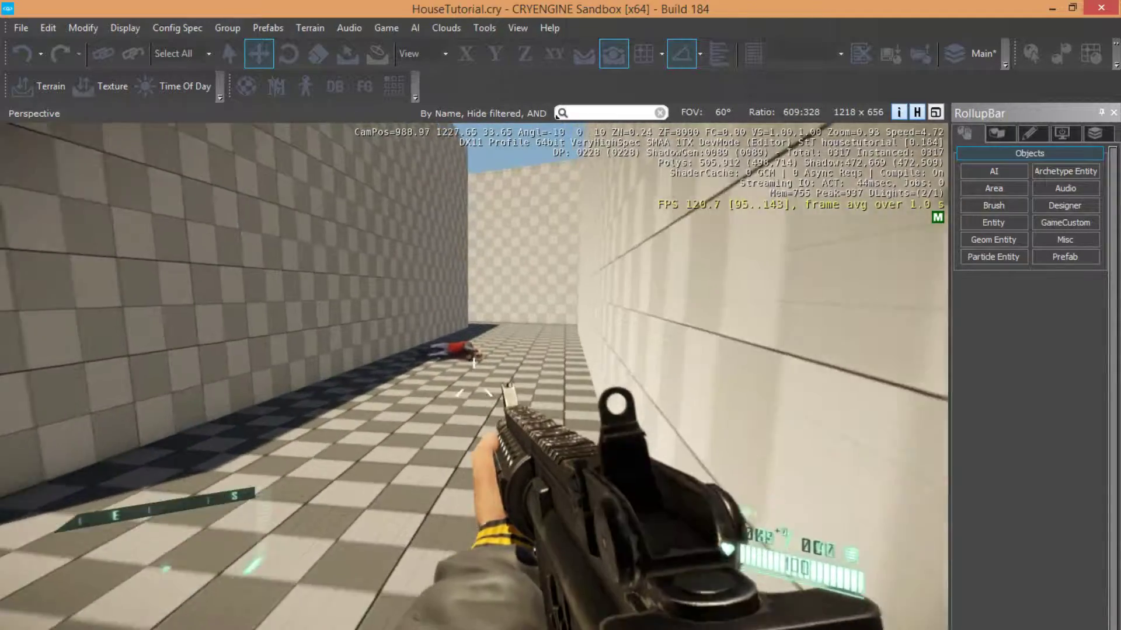